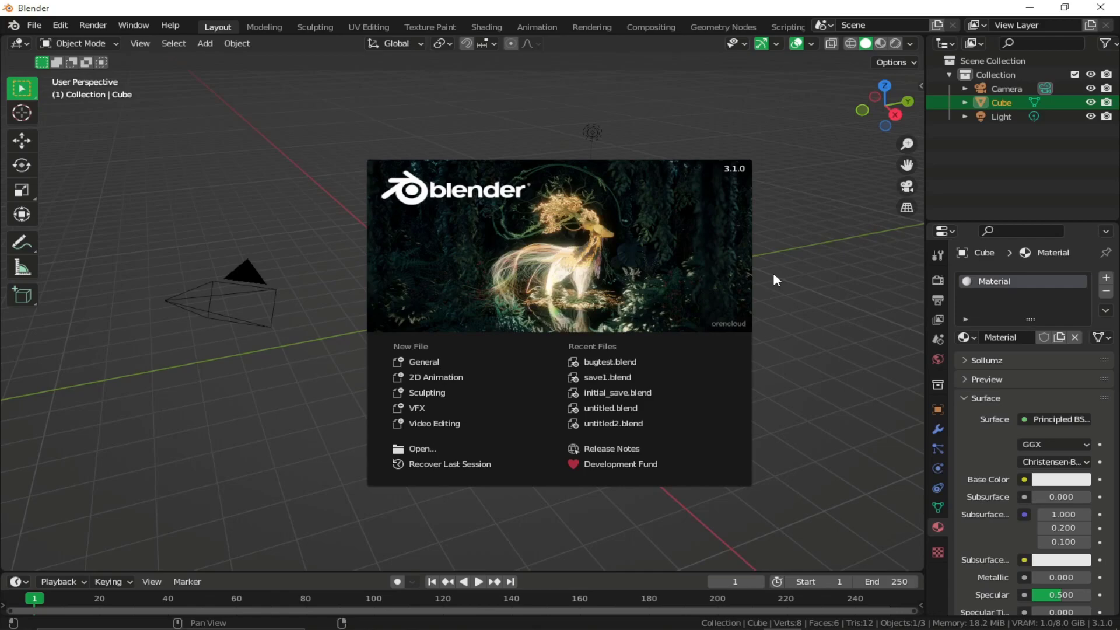
Dismiss the splash screen and delete the default camera, cube and light.
click(774, 275)
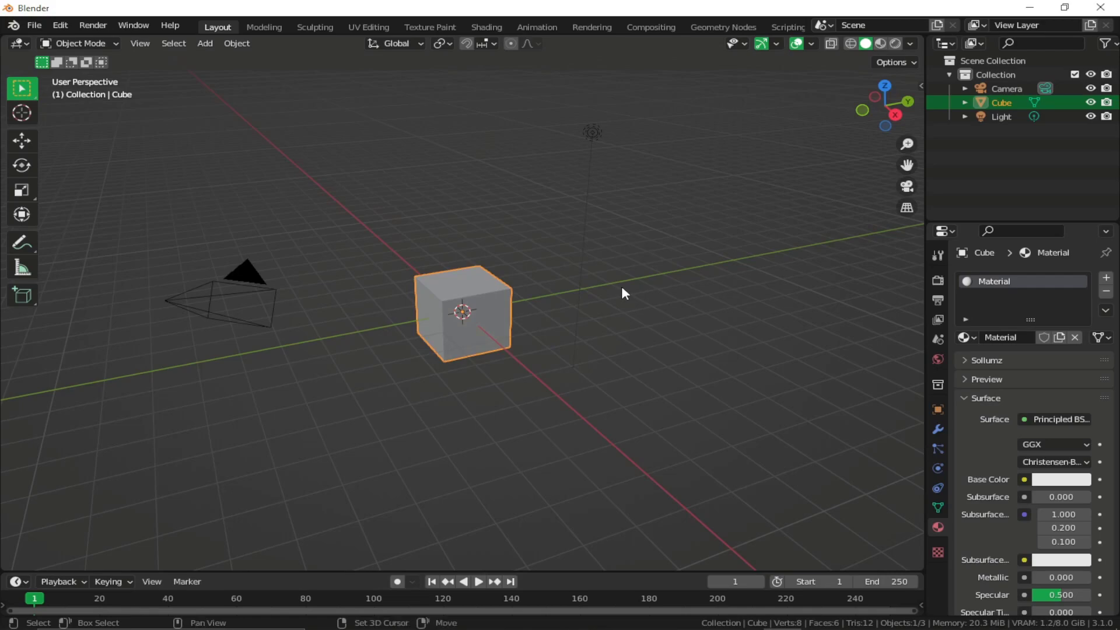
middle_drag(621, 286, 637, 308)
key(a)
key(x)
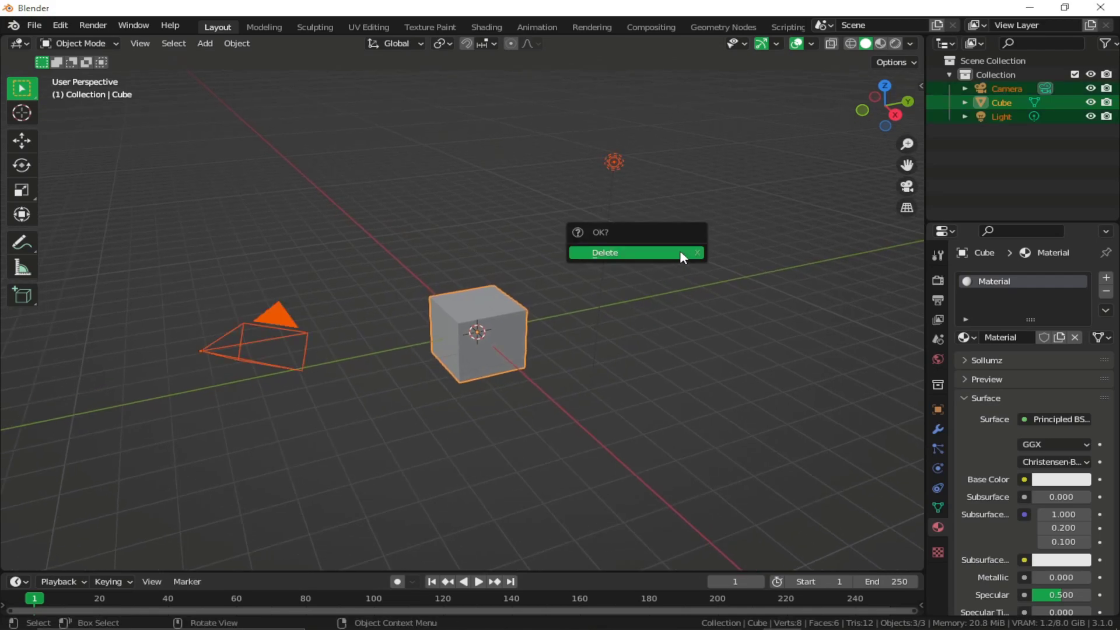
click(680, 250)
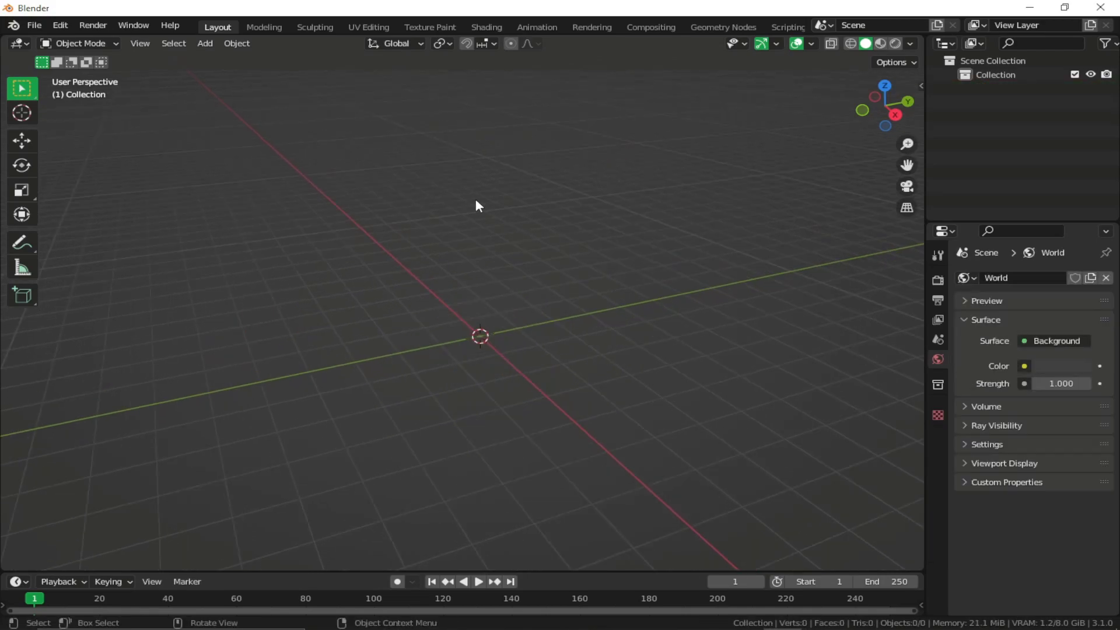
Add a mesh cube to the empty scene and scale it up evenly.
key(shift+a)
mouse_move(459, 198)
click(523, 212)
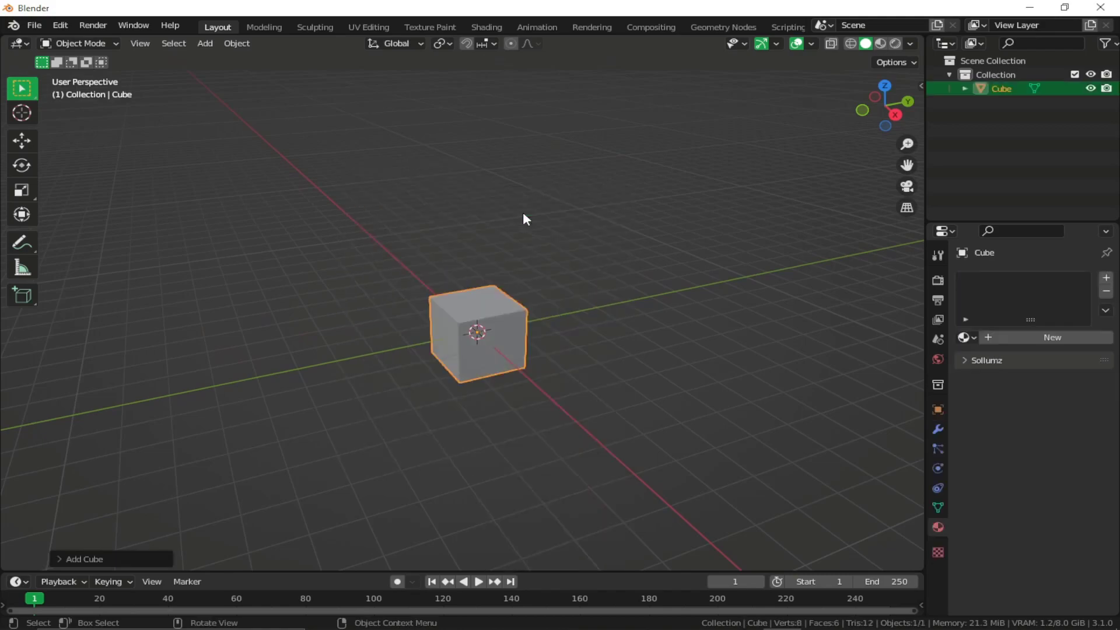
middle_drag(512, 273, 502, 313)
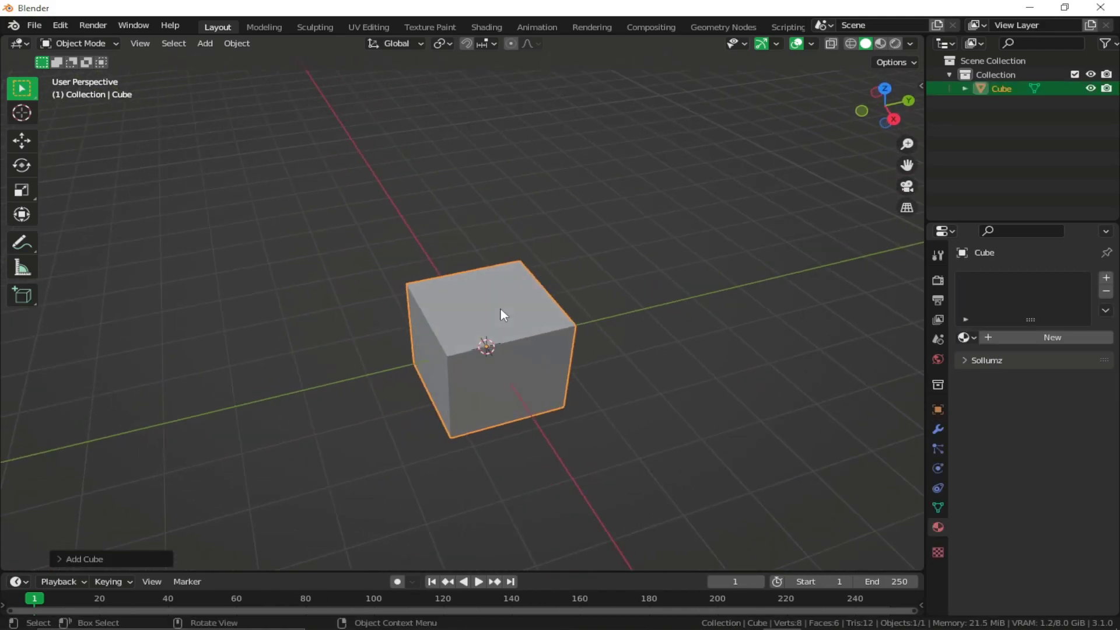
middle_drag(572, 344, 484, 348)
key(s)
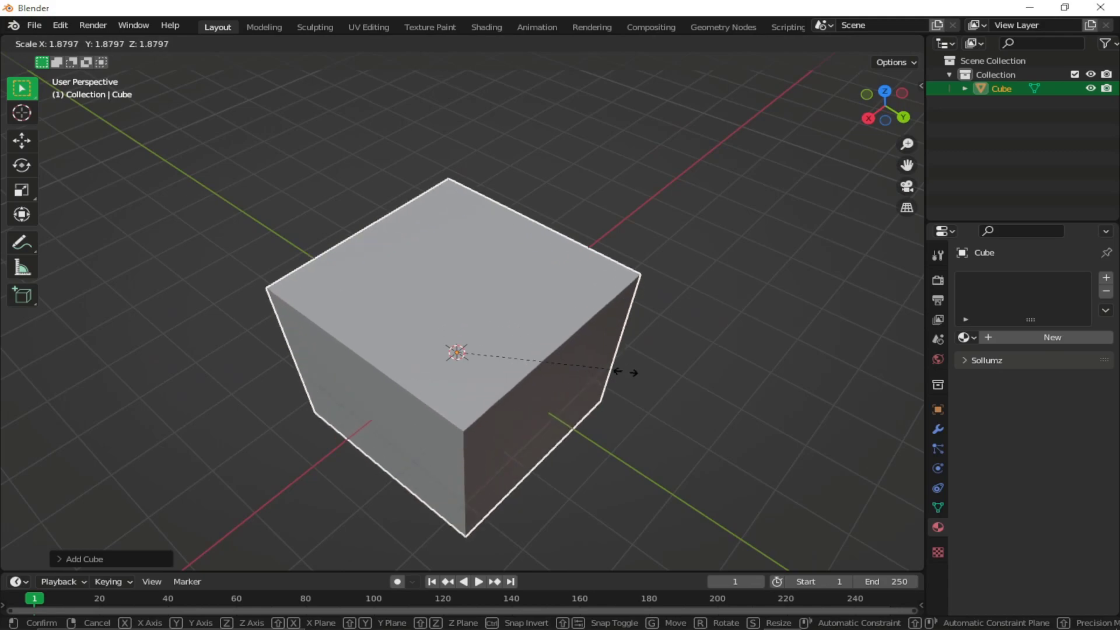
click(609, 298)
Stretch the cube along the Y axis, then widen it along X.
middle_drag(609, 300, 687, 237)
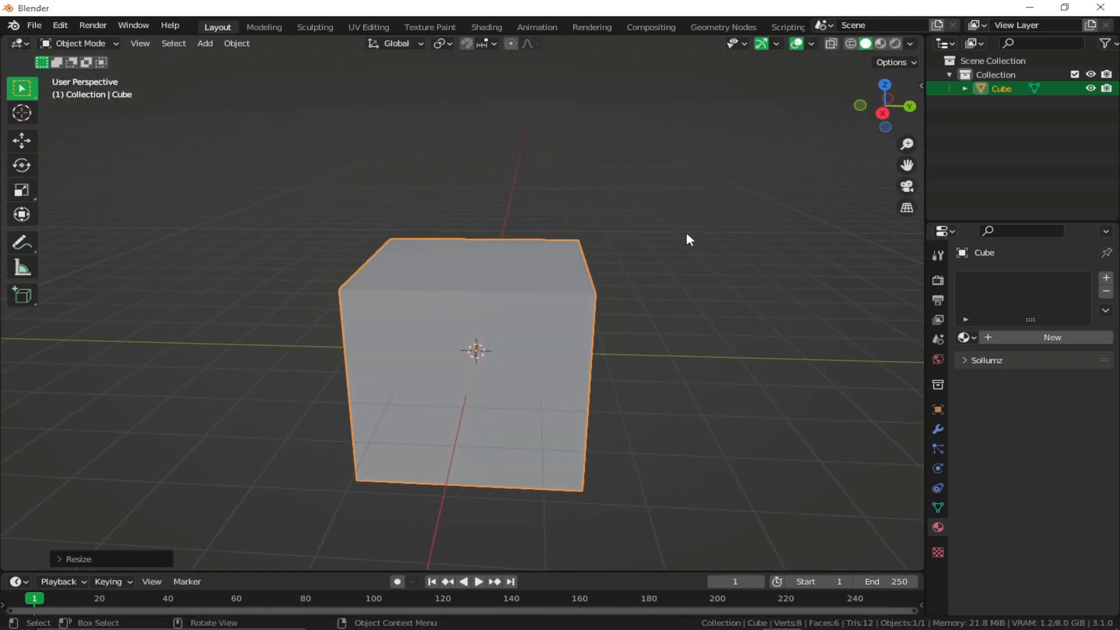
key(s)
key(y)
click(126, 366)
middle_drag(238, 380, 115, 347)
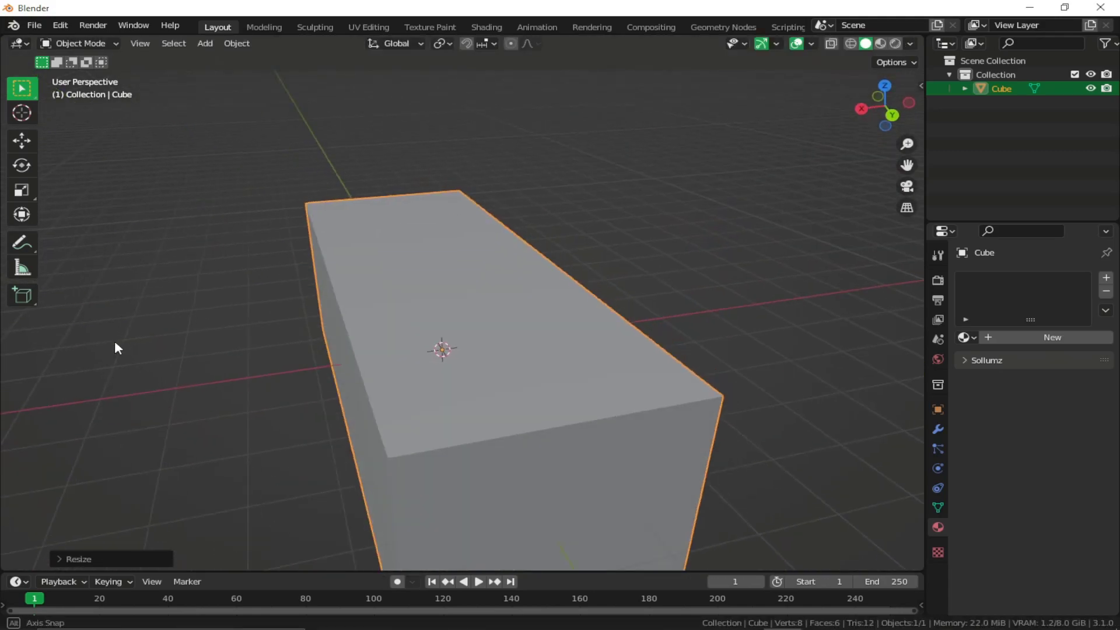
key(s)
key(x)
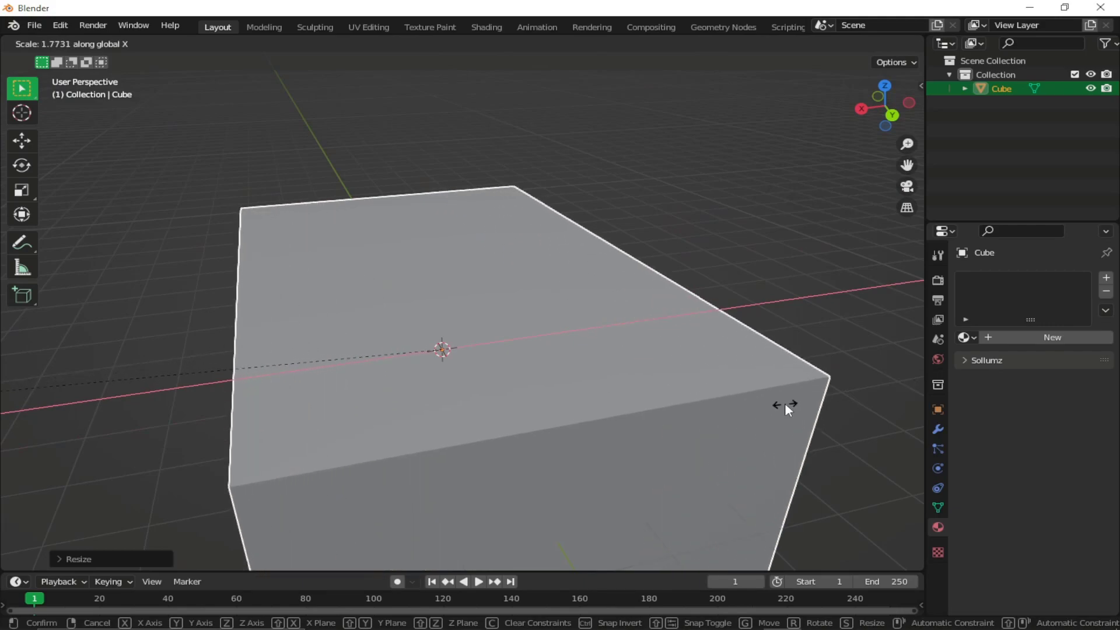
click(785, 402)
Increase the block's height slightly along Z and reselect it.
middle_drag(785, 402, 707, 331)
key(s)
key(z)
click(747, 263)
click(740, 267)
middle_drag(740, 267, 722, 279)
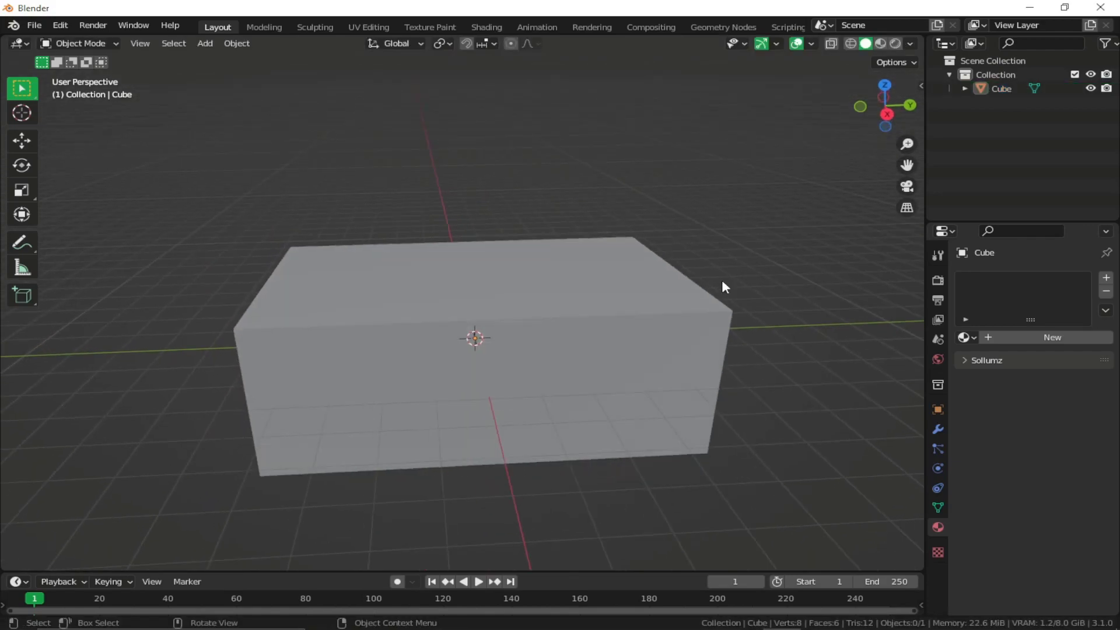
click(651, 307)
Duplicate the block as Cube.001, raise it along Z, scale it to 0.9554, then select the original.
key(shift+d)
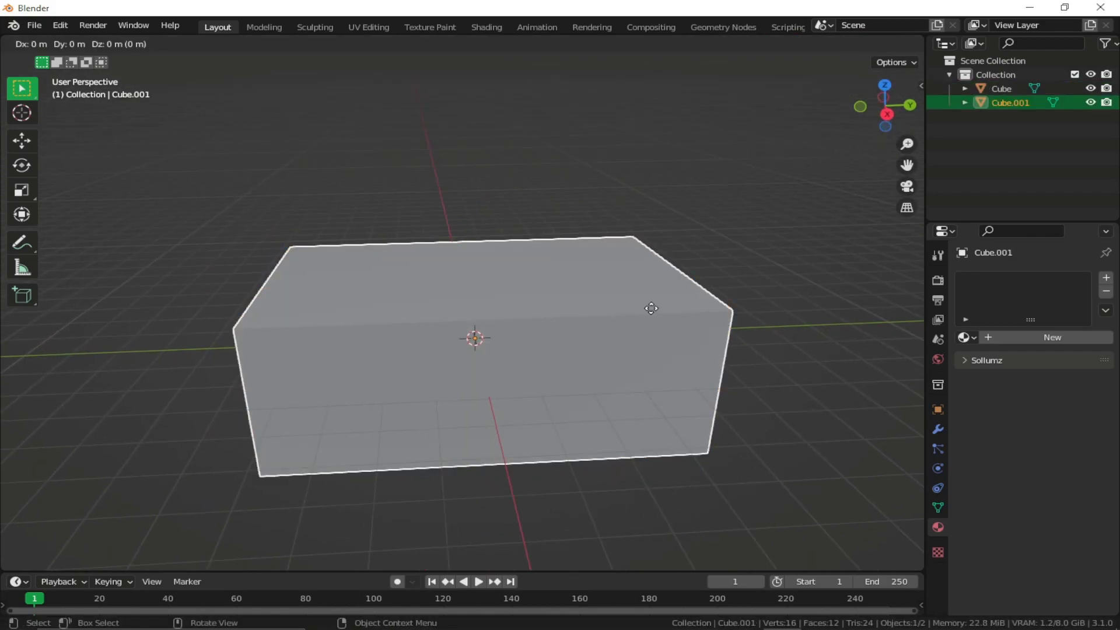
key(z)
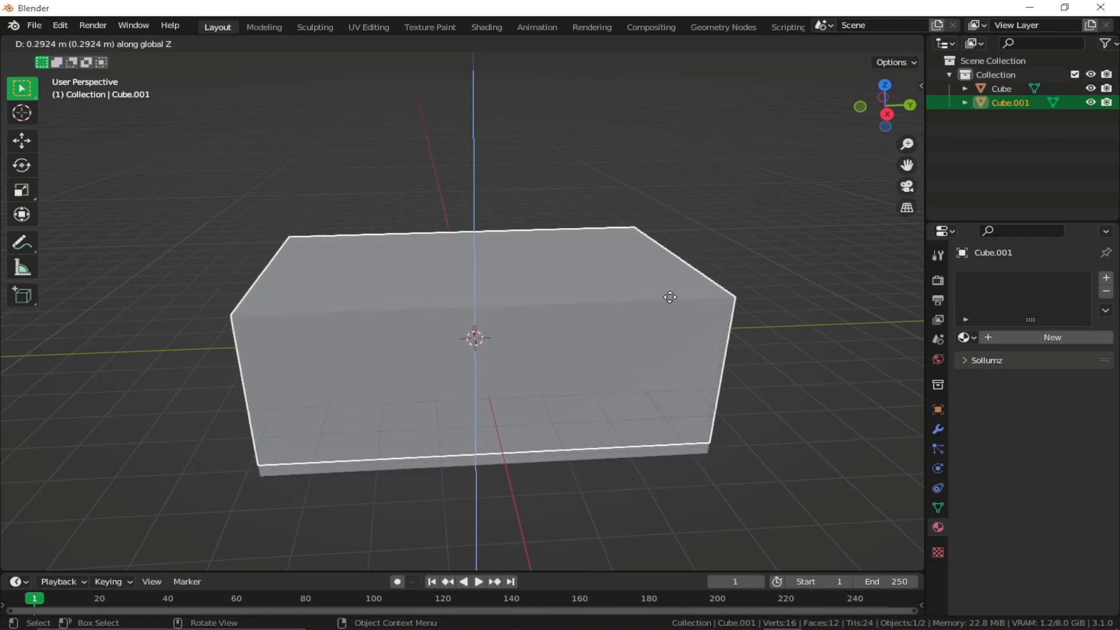
click(669, 297)
key(s)
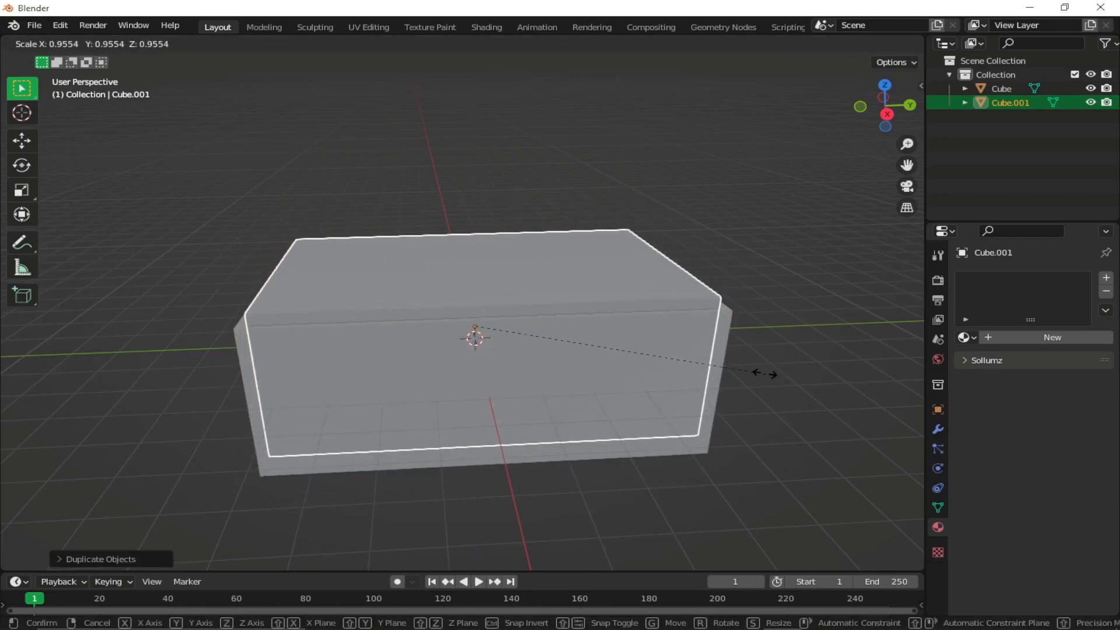
click(758, 371)
middle_drag(758, 371, 471, 422)
click(471, 422)
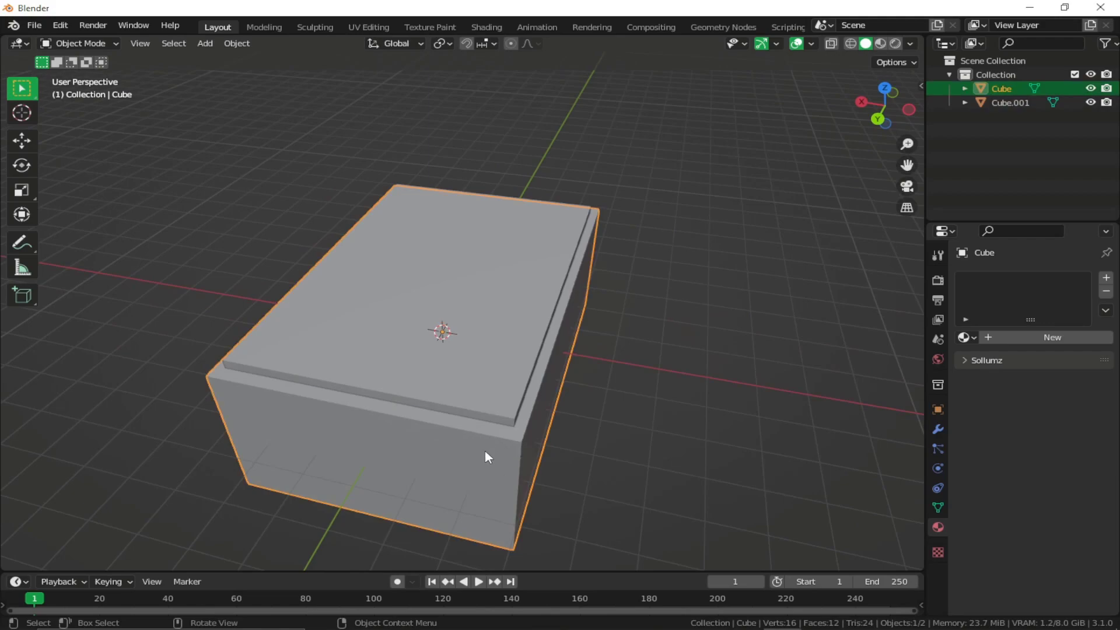
Add a Boolean Difference modifier to Cube with Cube.001 as the cutter and apply it.
click(939, 428)
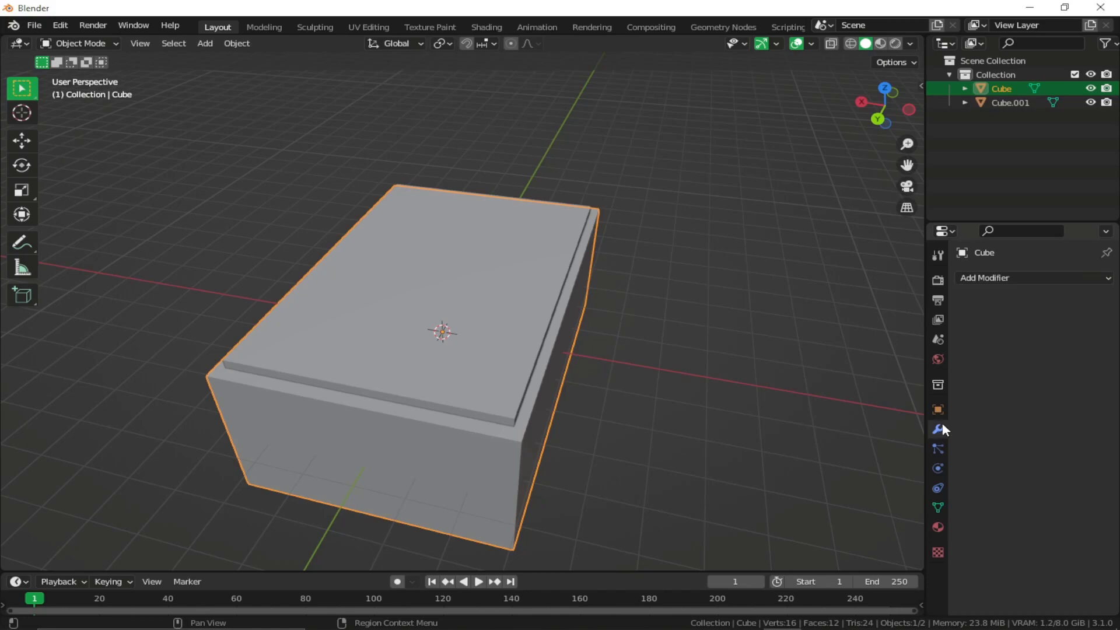
click(990, 279)
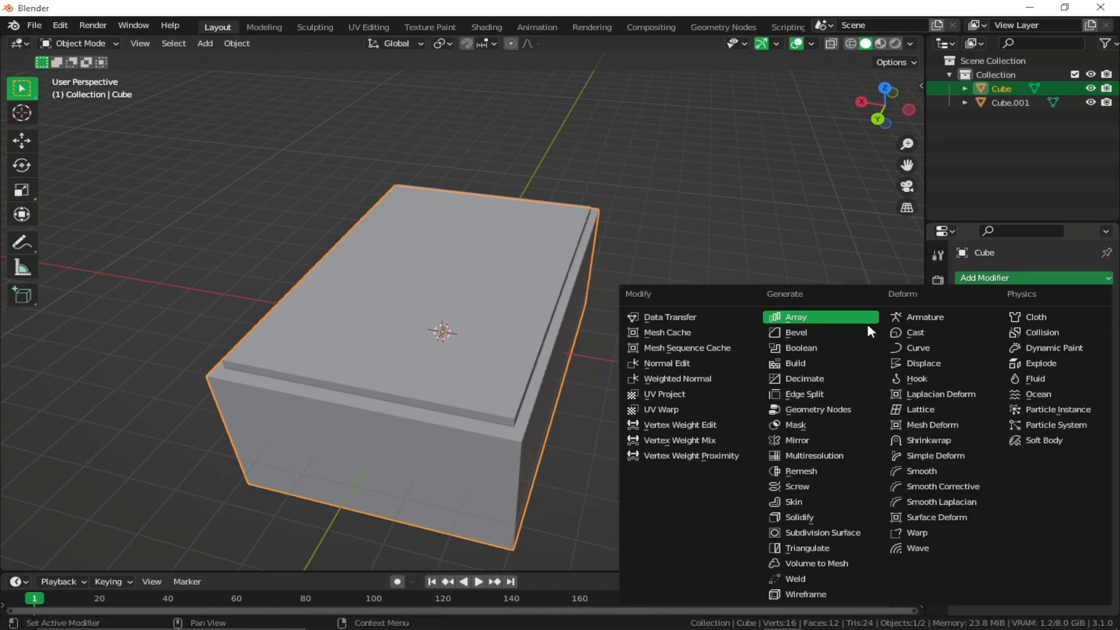
click(795, 346)
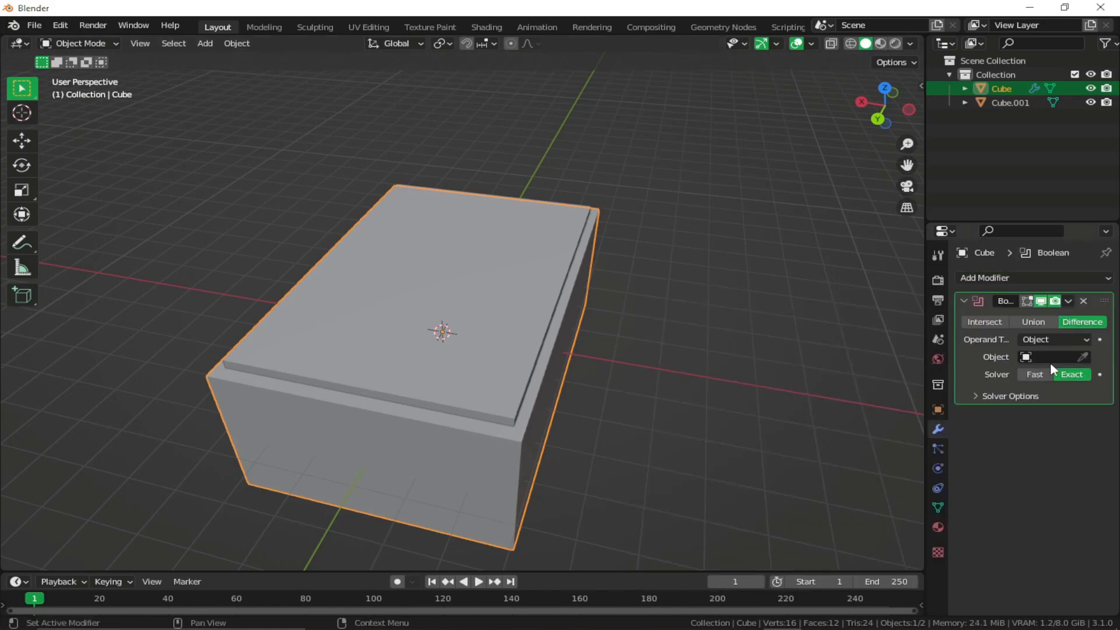
click(1082, 356)
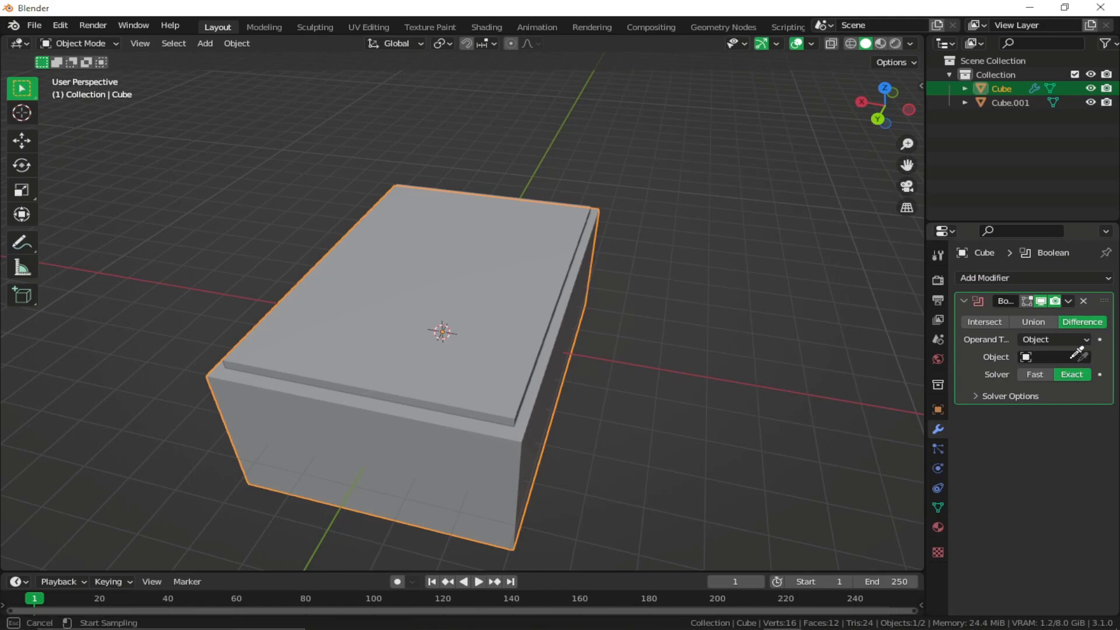
click(477, 311)
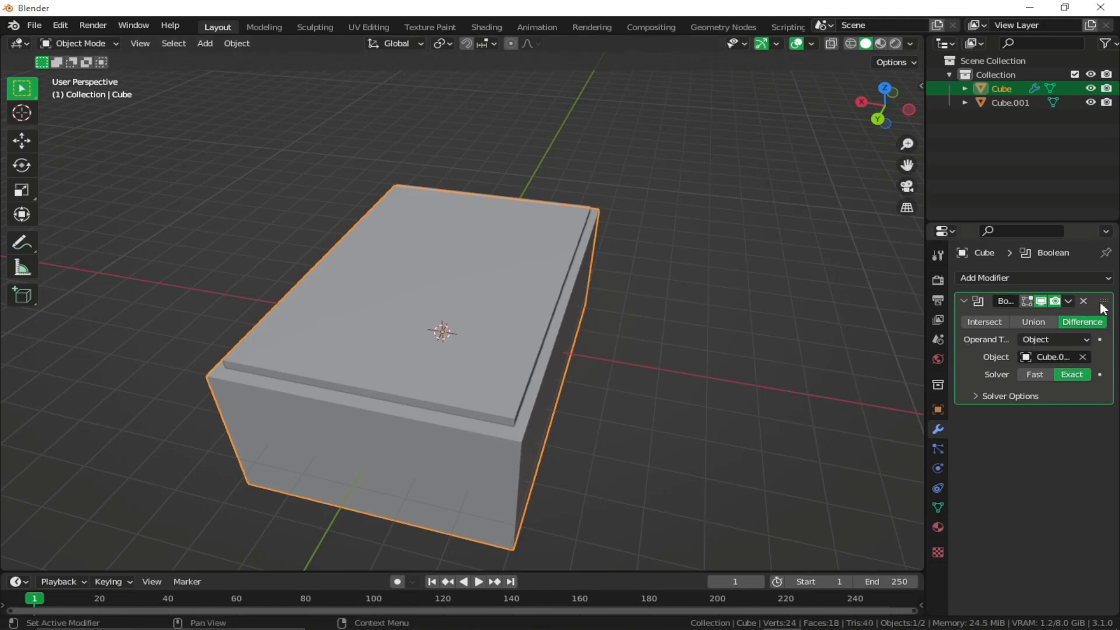
click(1068, 301)
click(1029, 320)
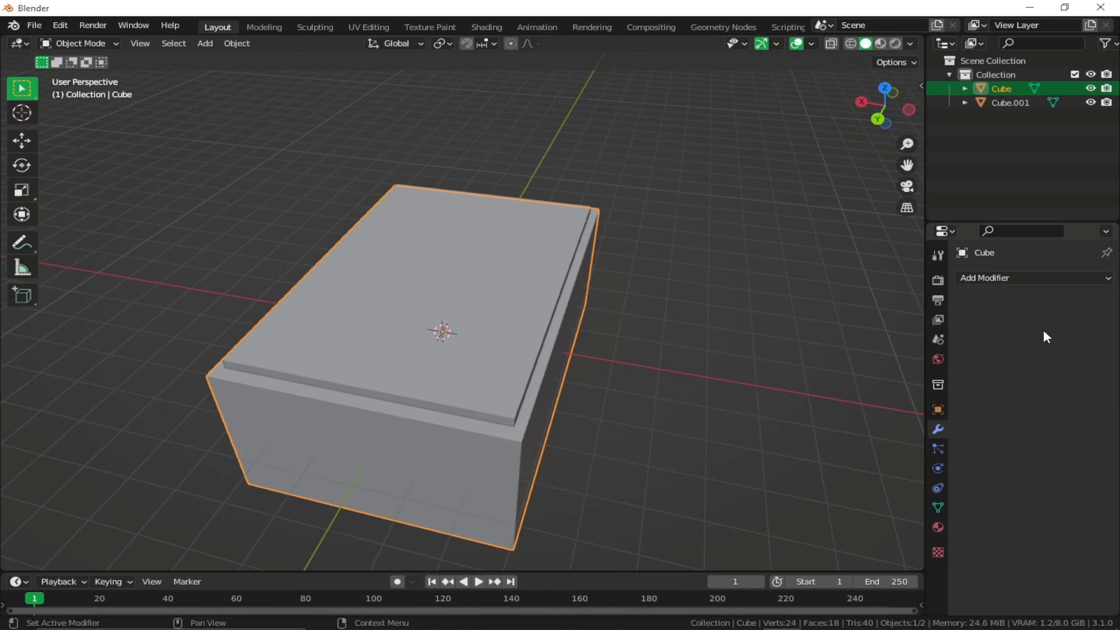
click(448, 374)
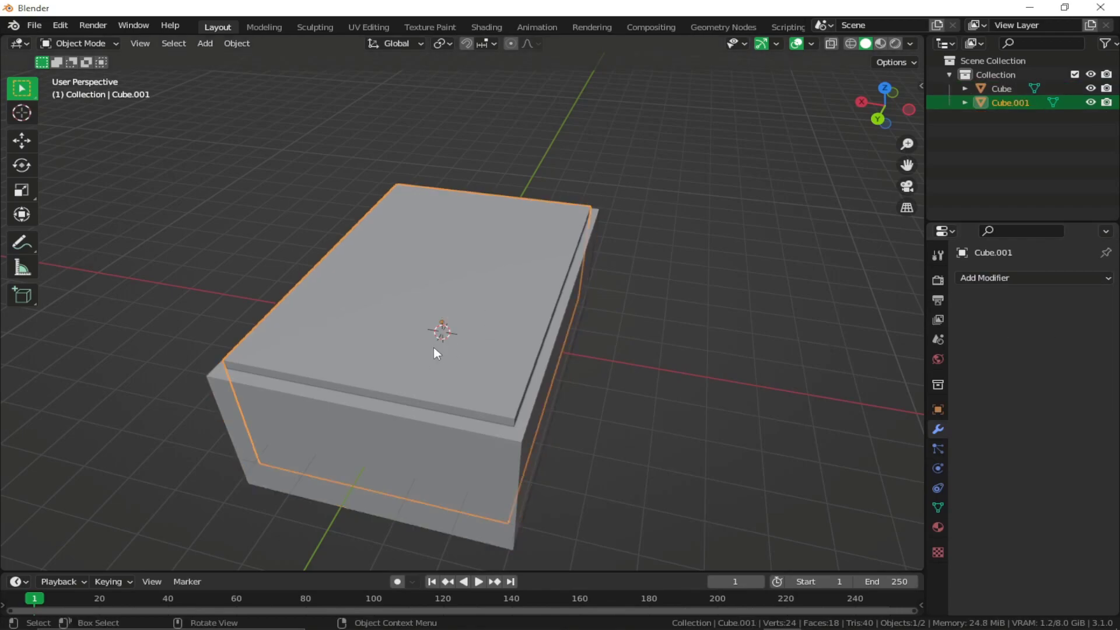
Delete Cube.001, rename the hollowed Cube to custom_pool, and switch to Material Preview shading.
key(Delete)
mouse_move(432, 348)
middle_down()
mouse_move(637, 331)
mouse_move(400, 358)
mouse_move(429, 349)
middle_up()
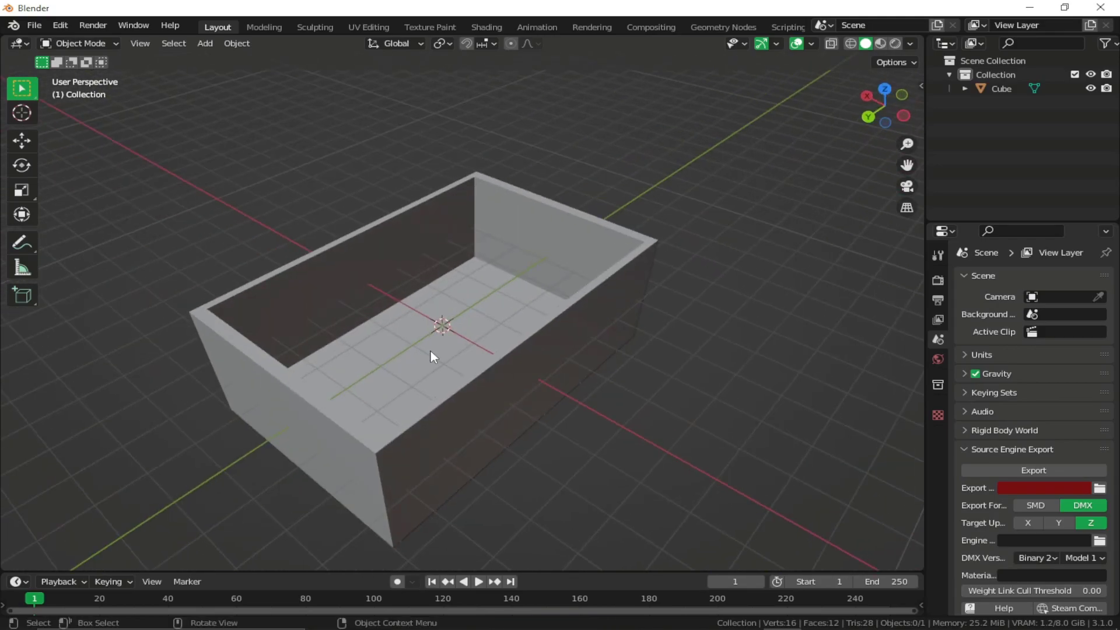
click(1001, 88)
double_click(1001, 88)
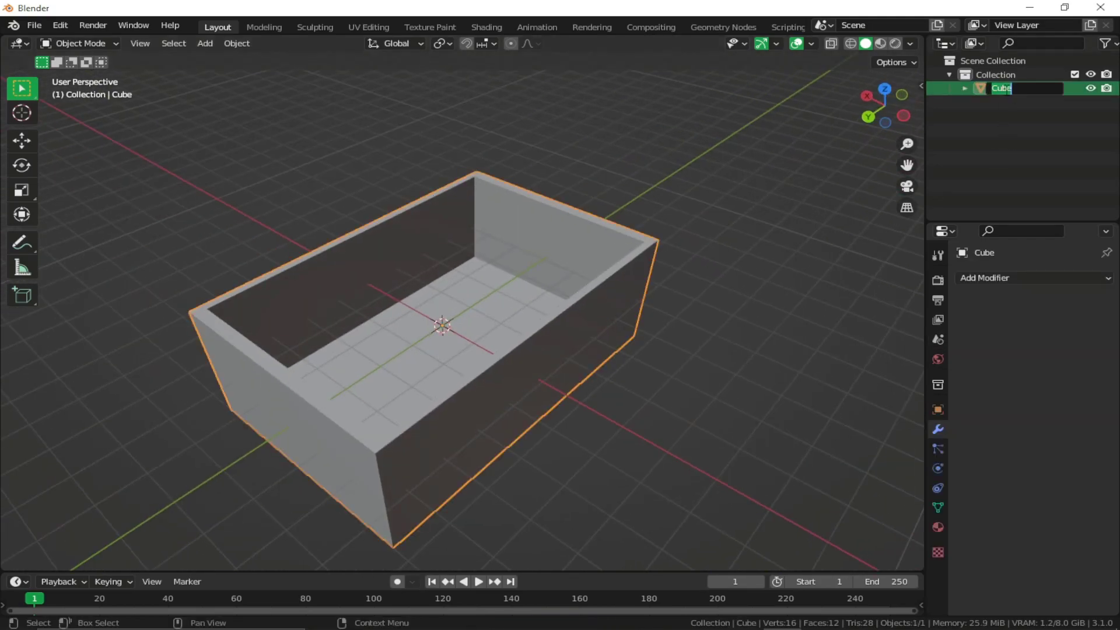
text(custom_pc)
text(ol)
key(Return)
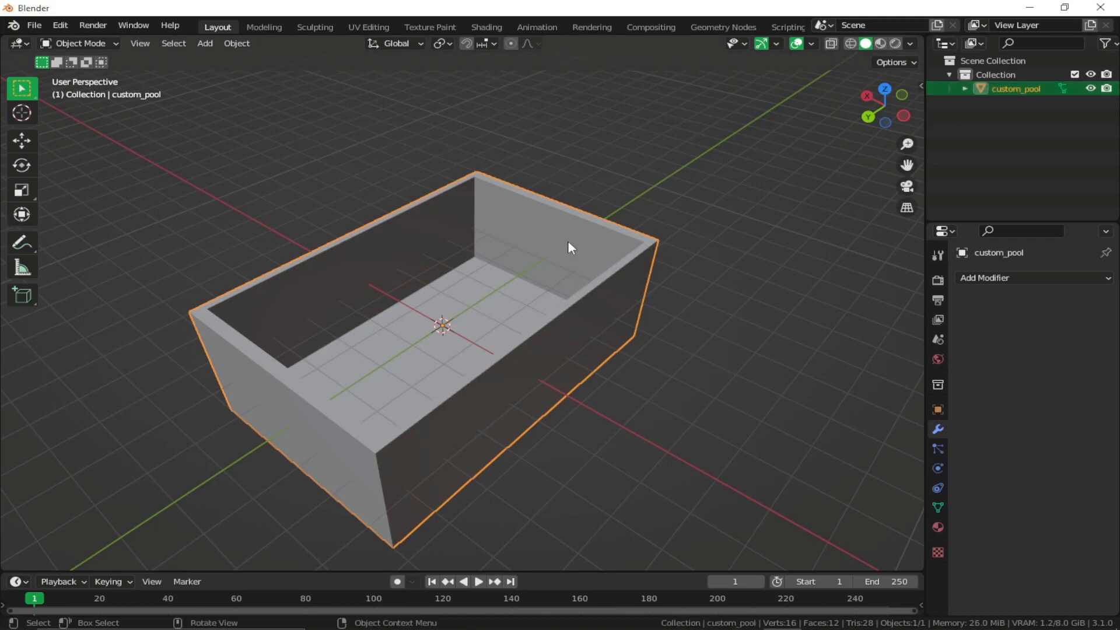
middle_drag(568, 243, 657, 228)
click(881, 43)
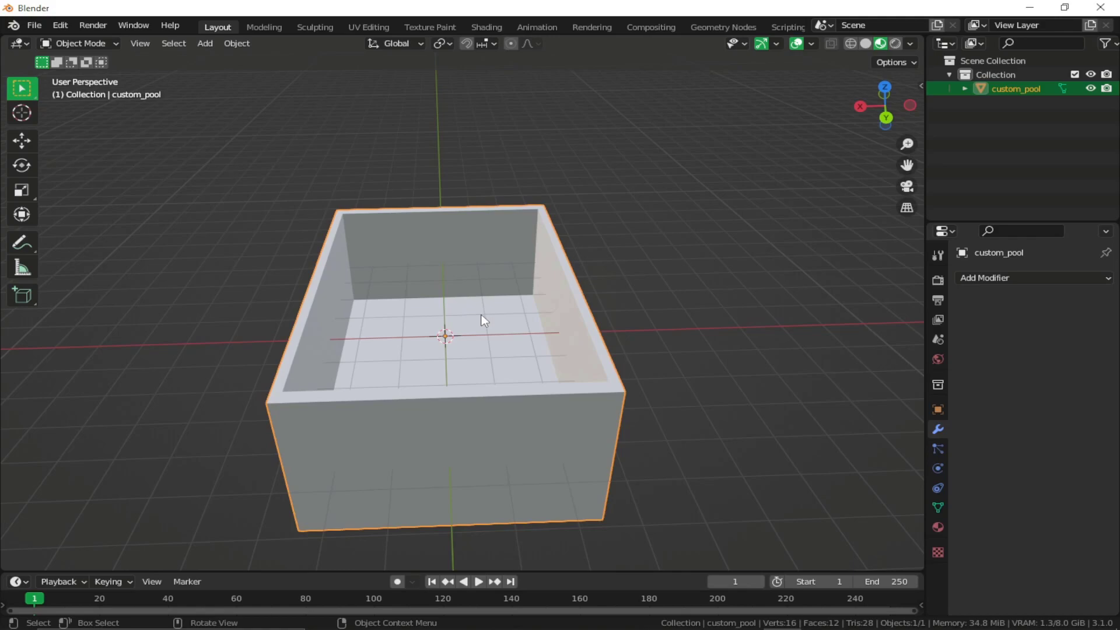
Enter Edit Mode on custom_pool in Face select mode and select only the floor face.
middle_drag(475, 275, 385, 200)
click(352, 222)
scroll(452, 284, up, 4)
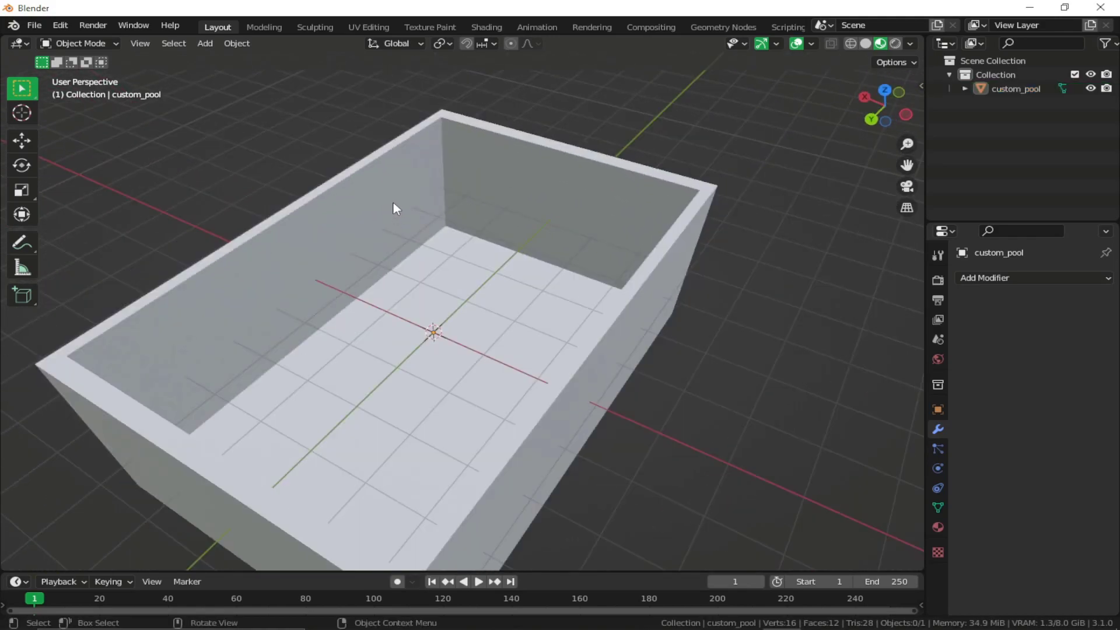
click(393, 202)
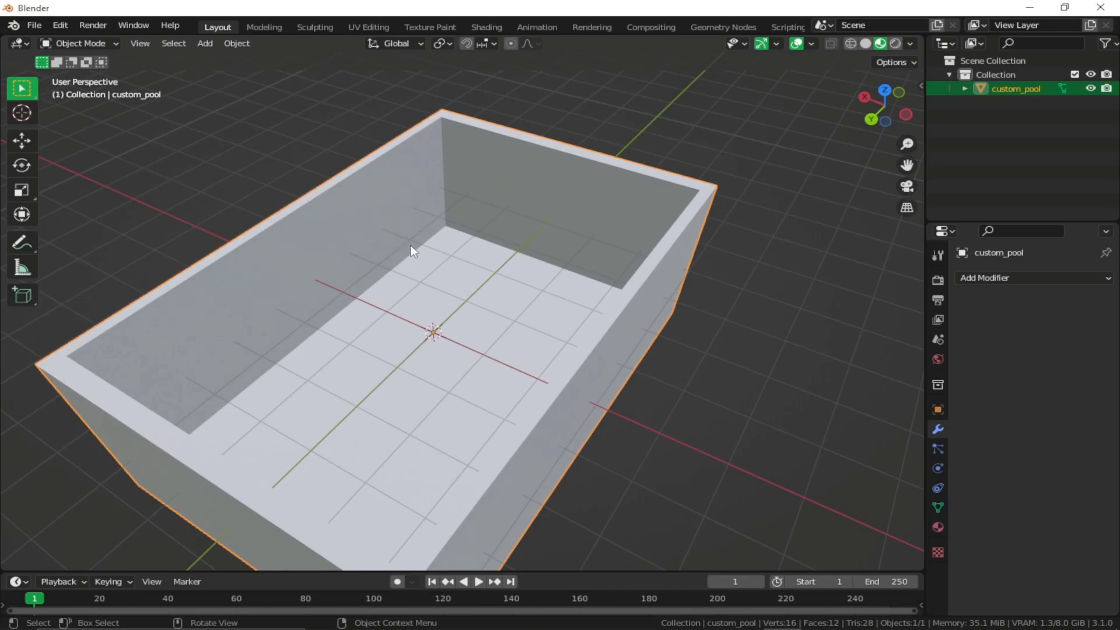
middle_drag(580, 165, 609, 164)
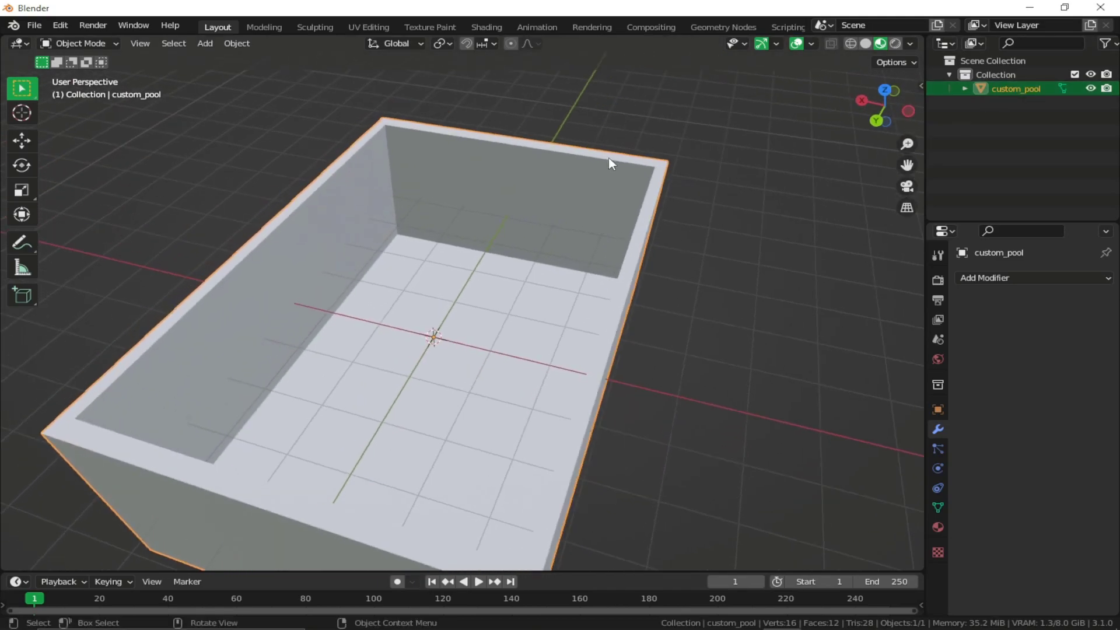
key(Tab)
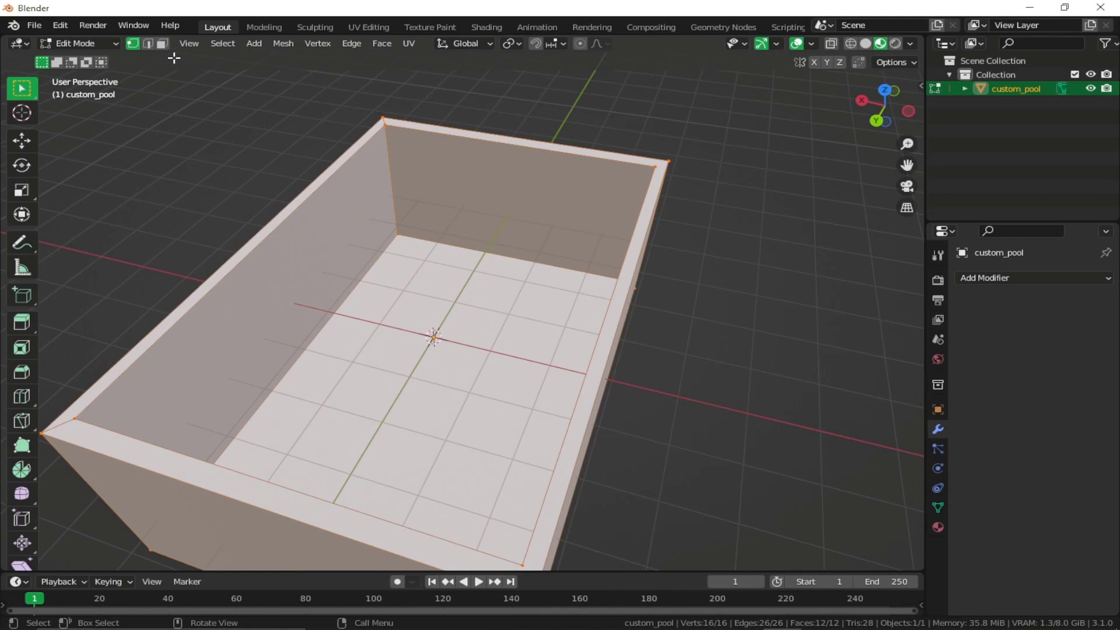
click(162, 44)
click(189, 120)
middle_drag(196, 123, 421, 237)
click(458, 287)
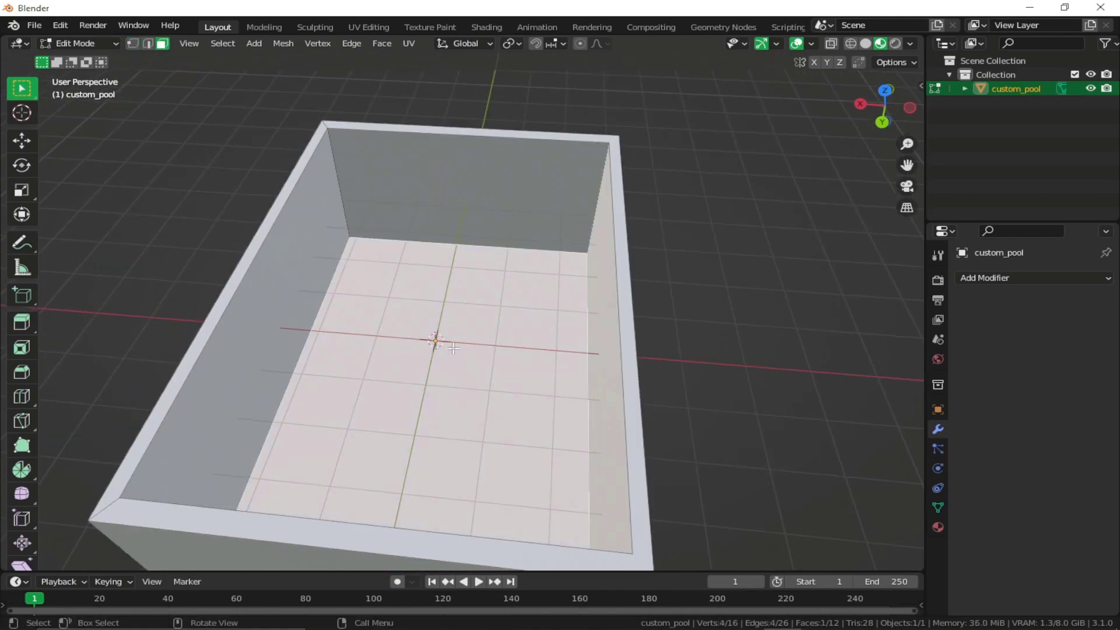
Duplicate the floor face and move the copy straight up near the wall tops.
middle_drag(470, 294, 471, 231)
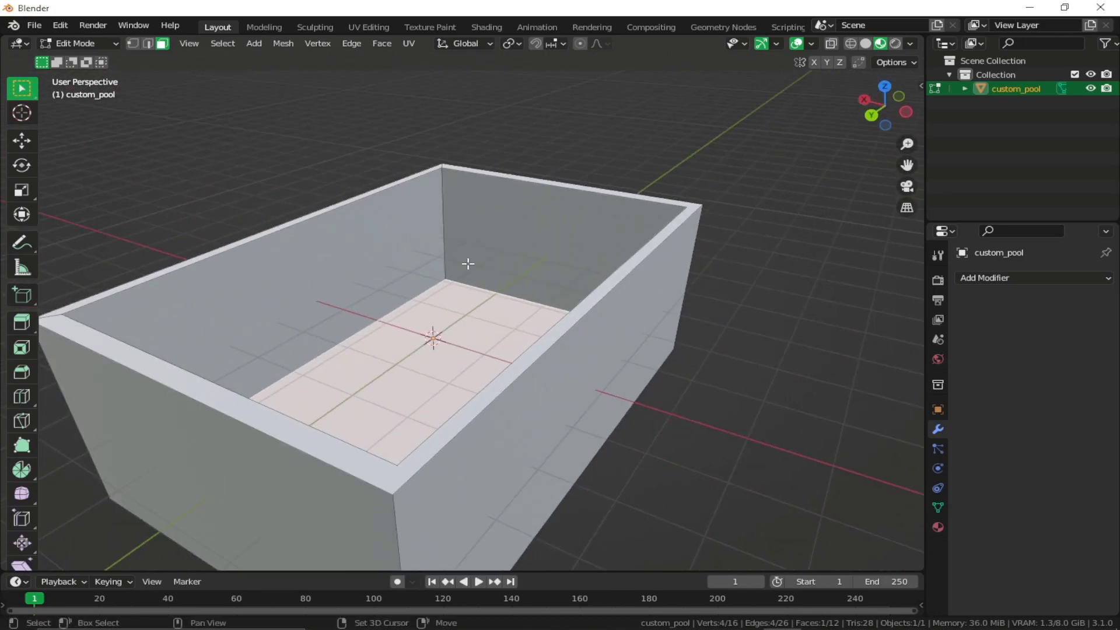
key(shift+d)
key(z)
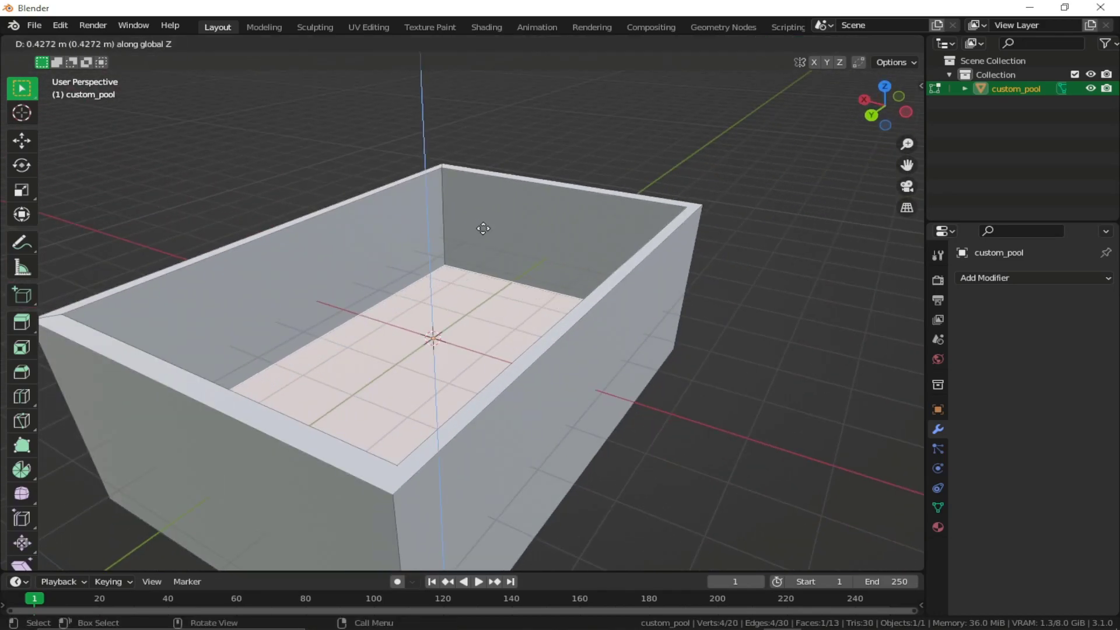
click(480, 142)
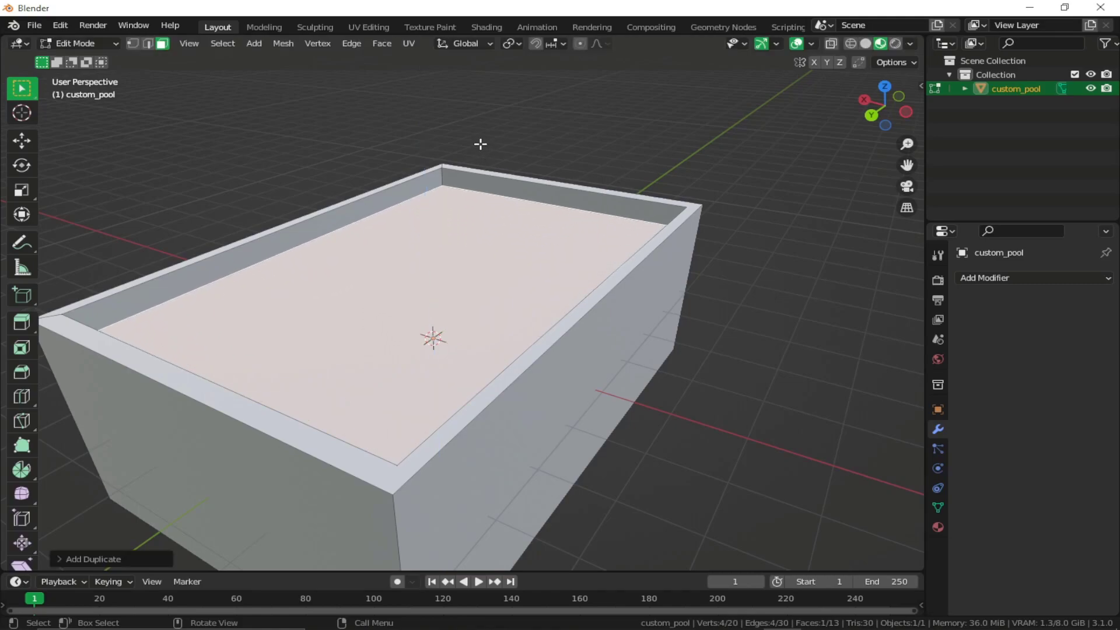
middle_drag(493, 156, 356, 182)
middle_drag(327, 225, 570, 240)
Back in Object Mode, give custom_pool a new material named brick, then switch to Shading.
key(Tab)
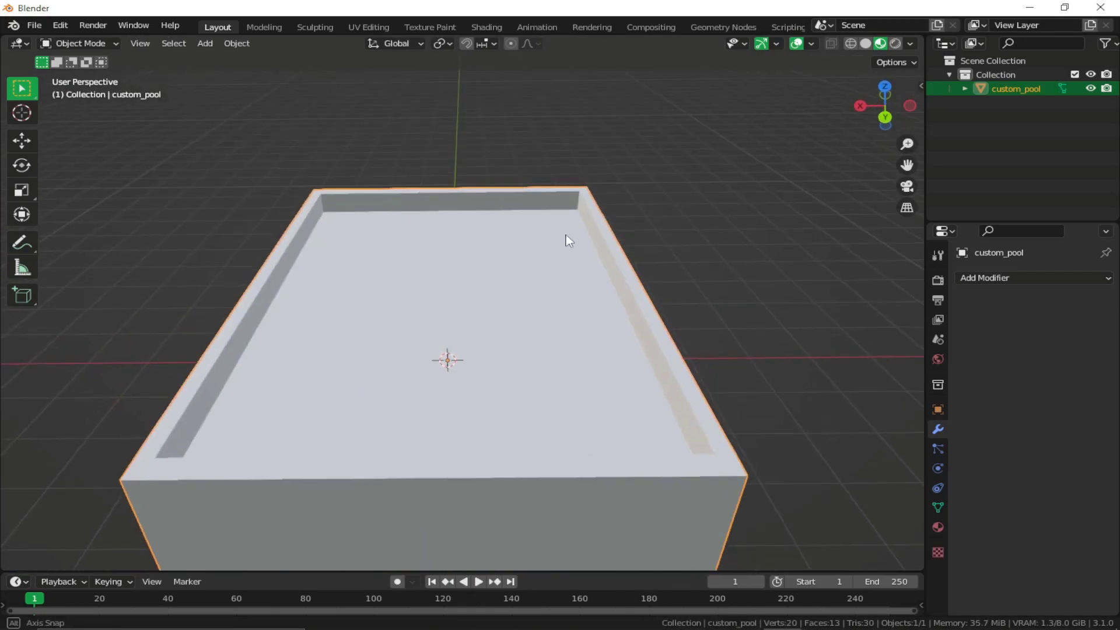
middle_drag(497, 261, 490, 250)
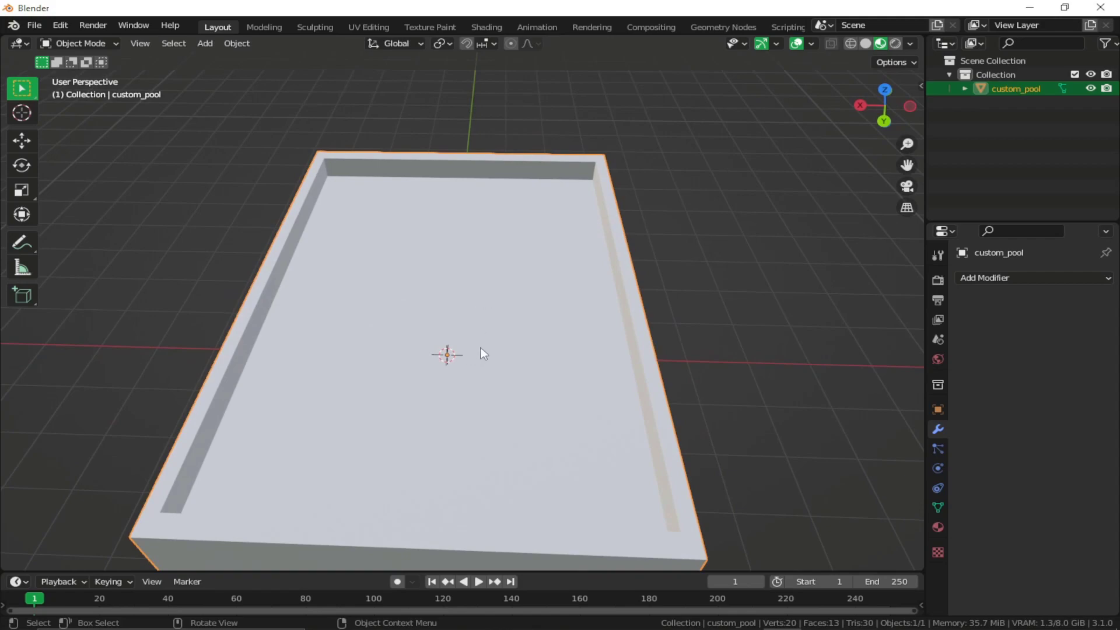
middle_drag(483, 349, 457, 389)
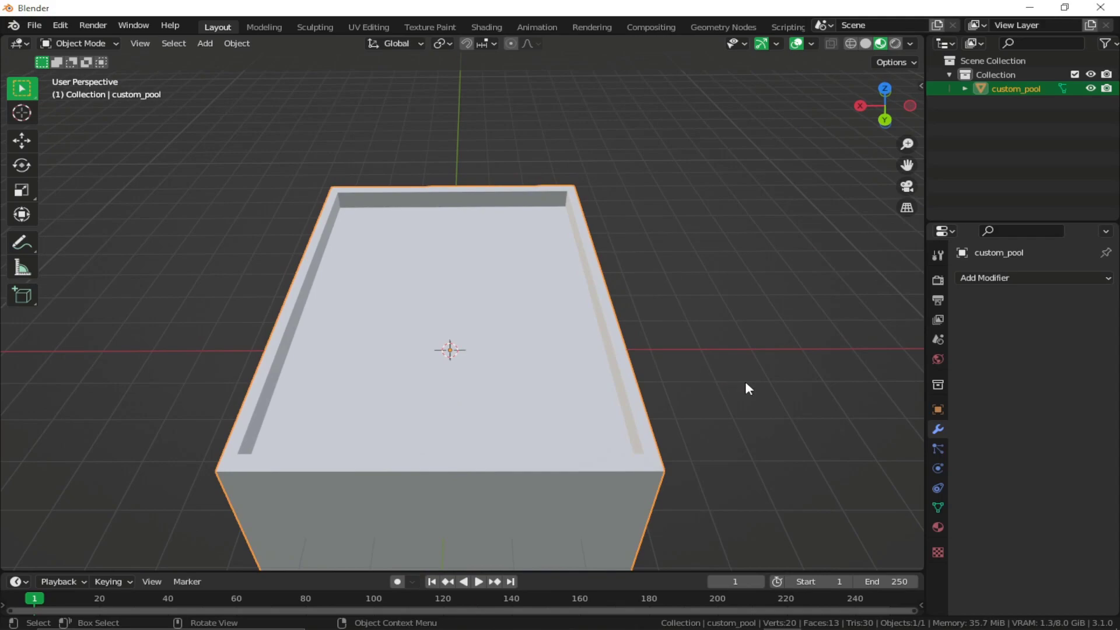
click(937, 526)
click(1005, 340)
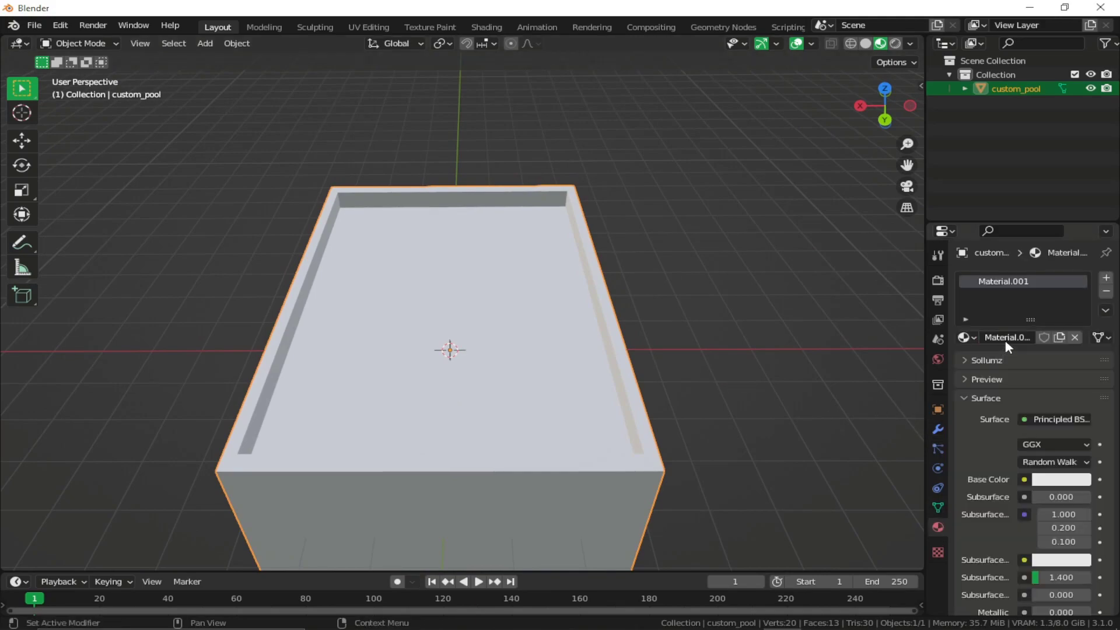
double_click(1005, 339)
text(brick)
key(Return)
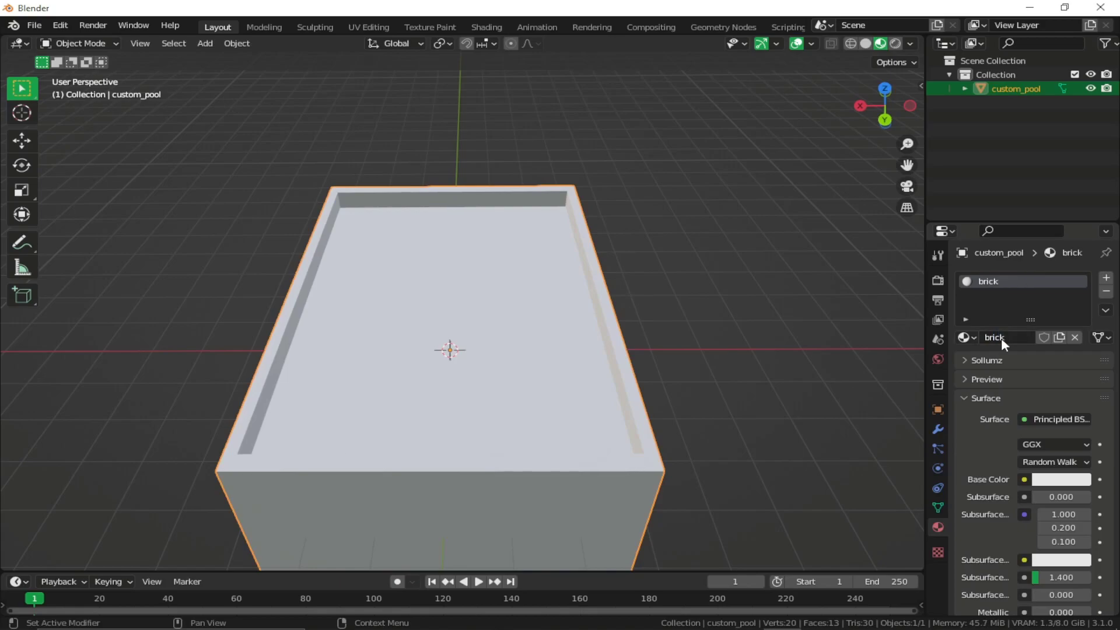
click(486, 26)
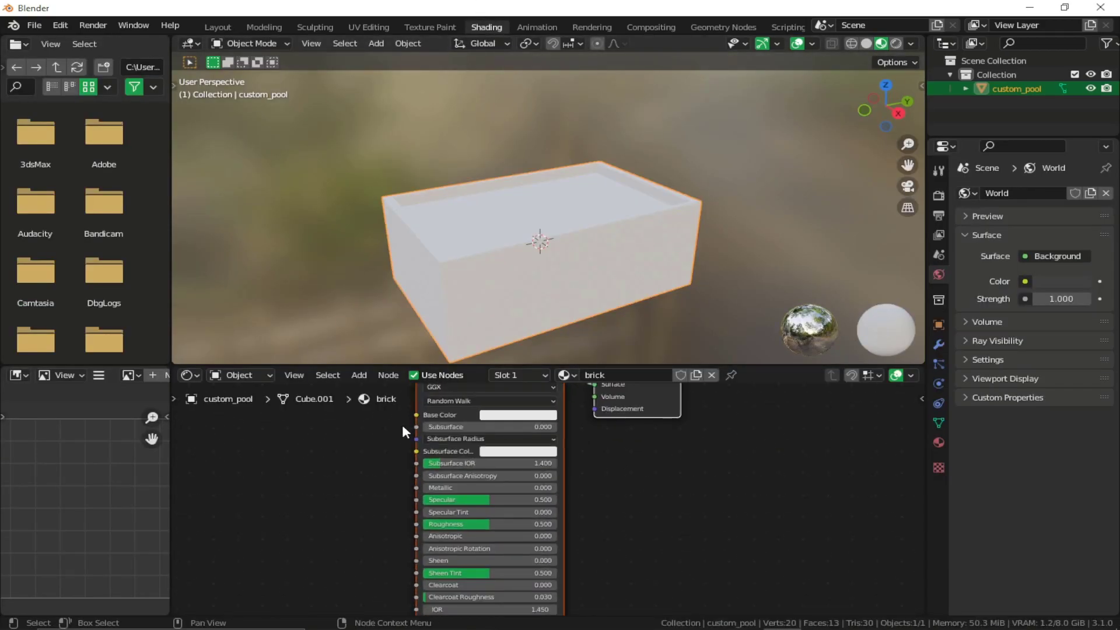
Add brick.dds as an image texture linked to the brick material's Base Color, then return to Layout.
middle_drag(402, 421, 461, 451)
key(alt+Tab)
key(alt+Tab)
key(alt+Tab)
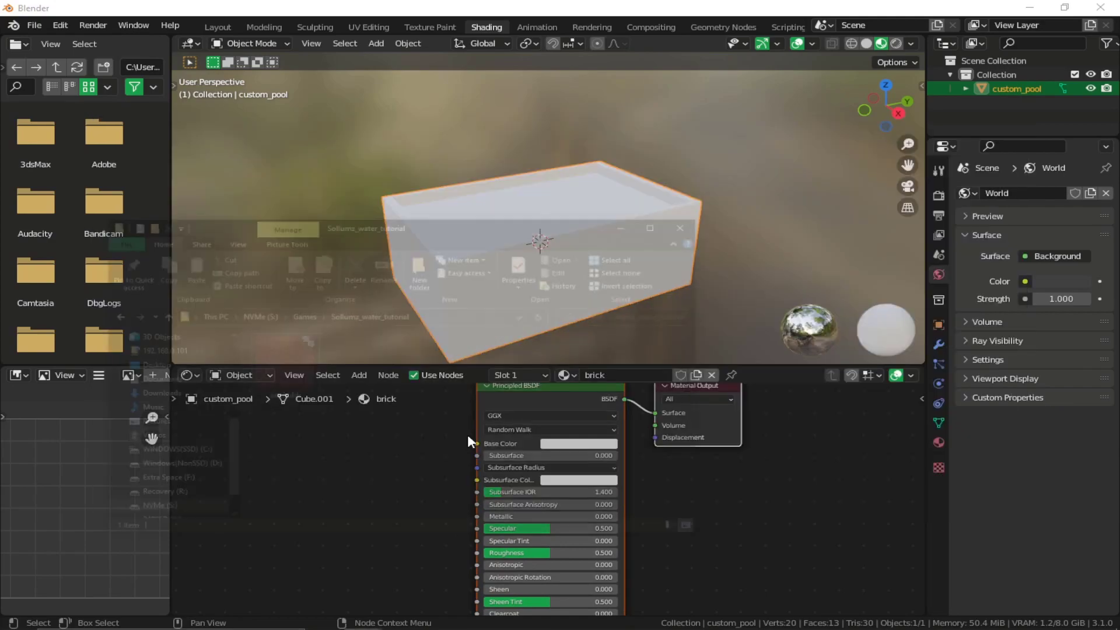
drag(265, 284, 293, 448)
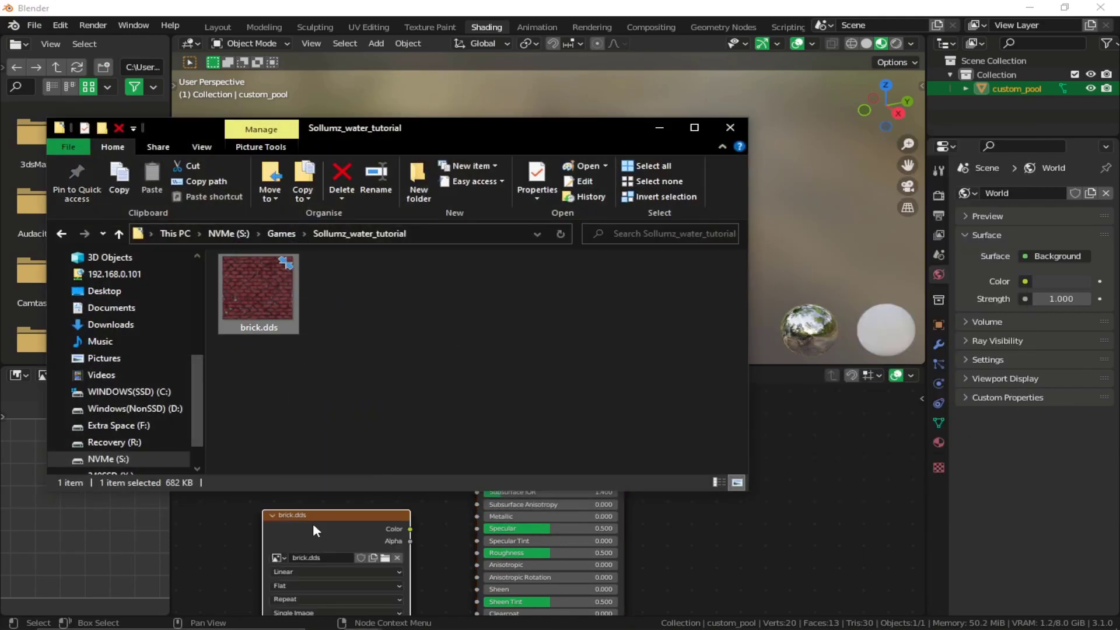
drag(390, 453, 485, 443)
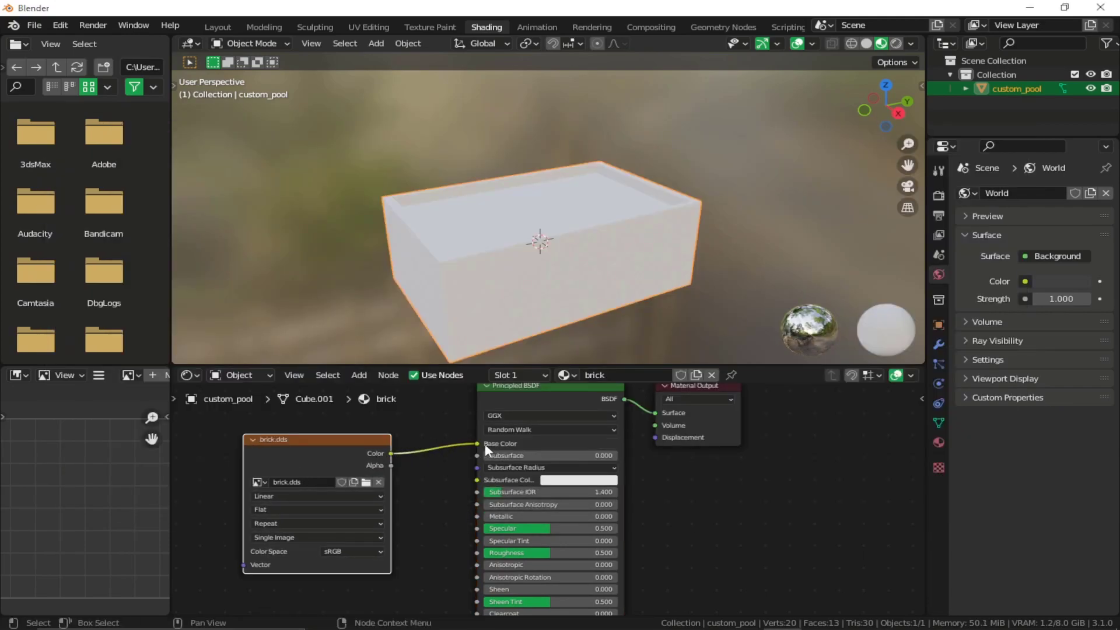
click(221, 26)
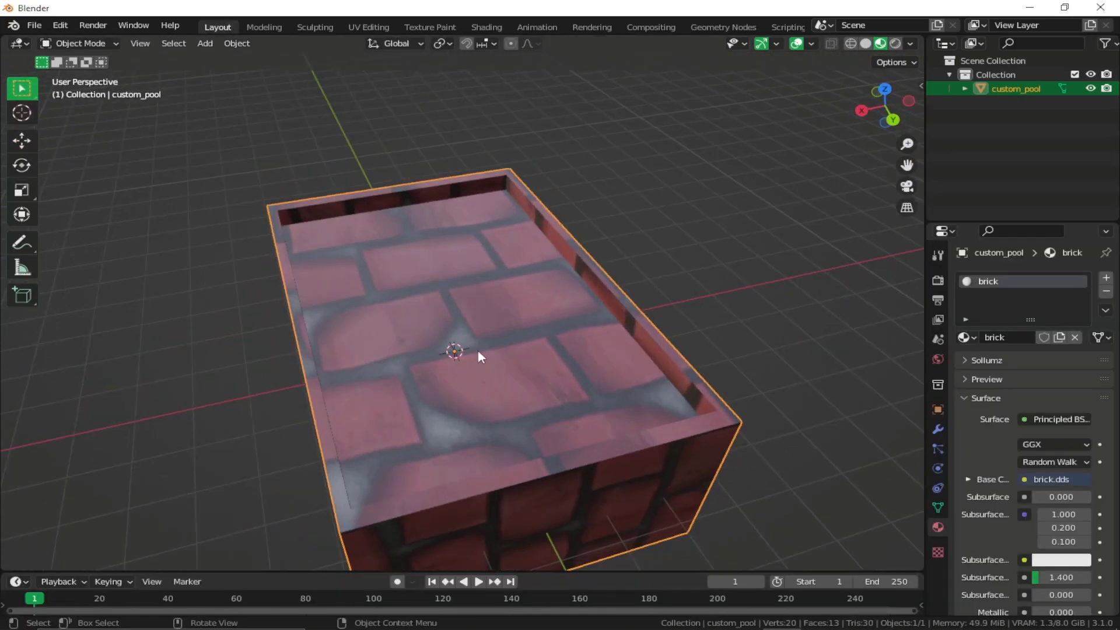
Open the sidebar's Sollumz Tools and expand Drawable Tools and its shader creation options.
middle_drag(504, 355, 457, 326)
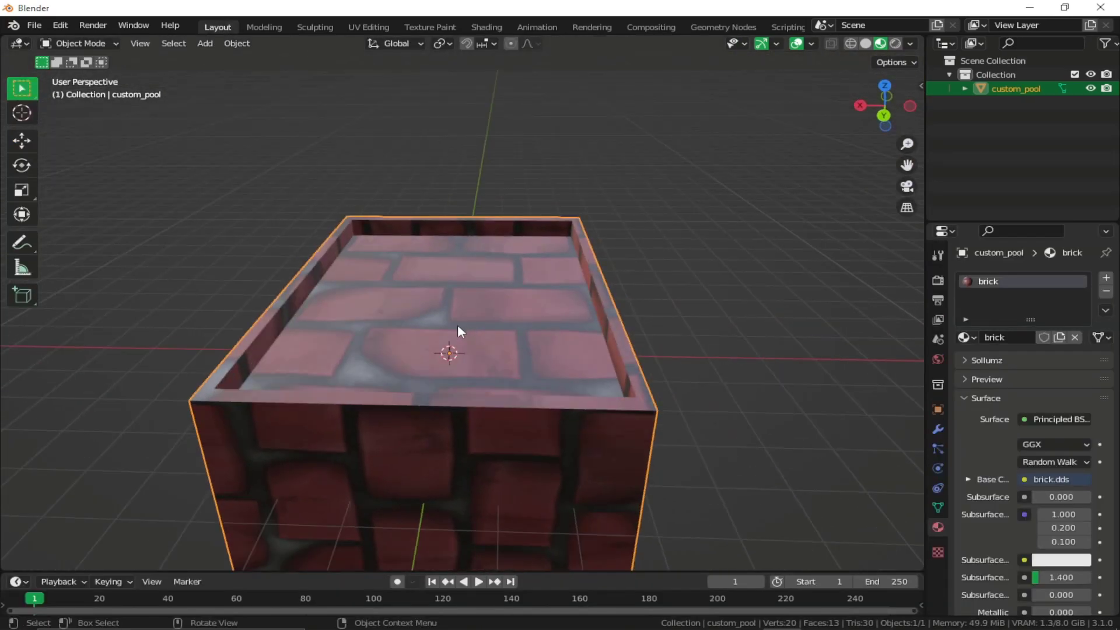
key(n)
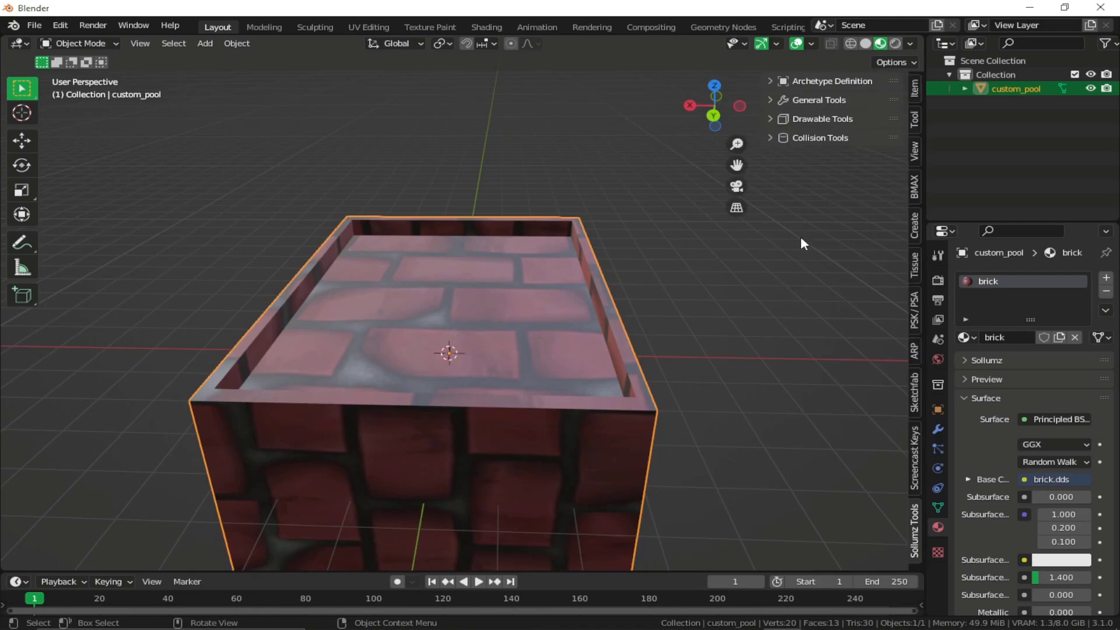
click(823, 119)
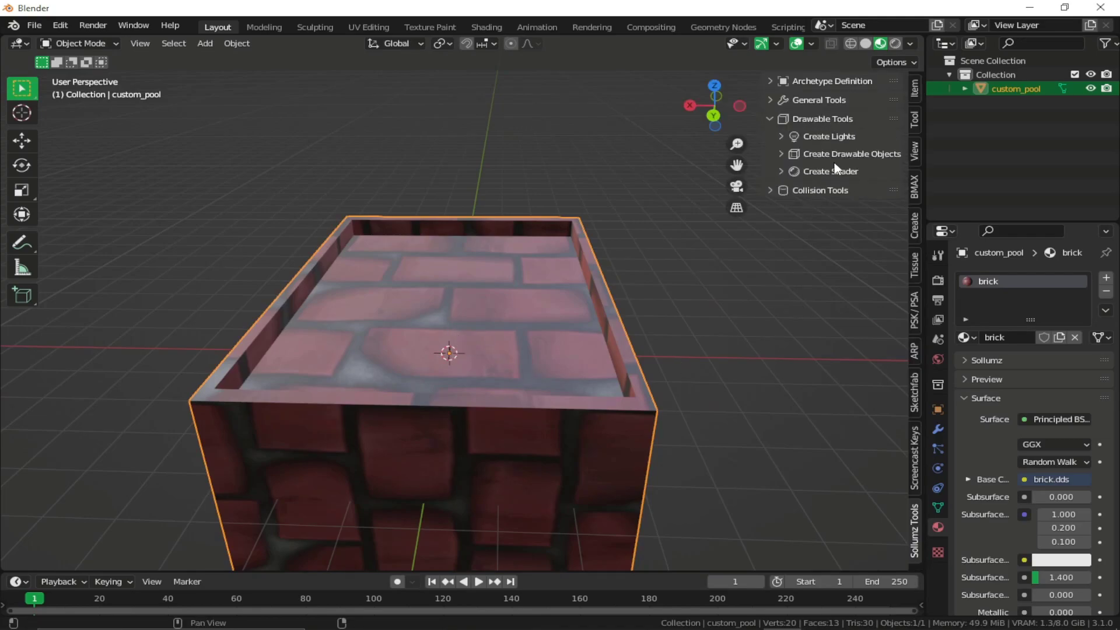
click(813, 171)
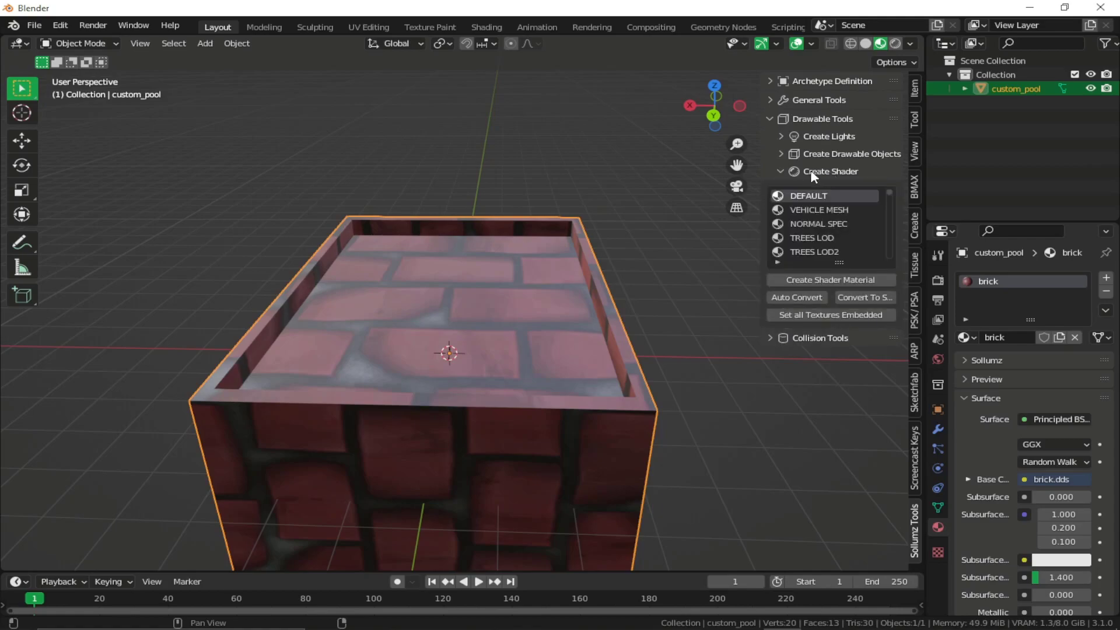
Filter the shader list by 'water' and create a WATER POOLENV shader material on custom_pool.
click(778, 263)
click(795, 275)
text(water)
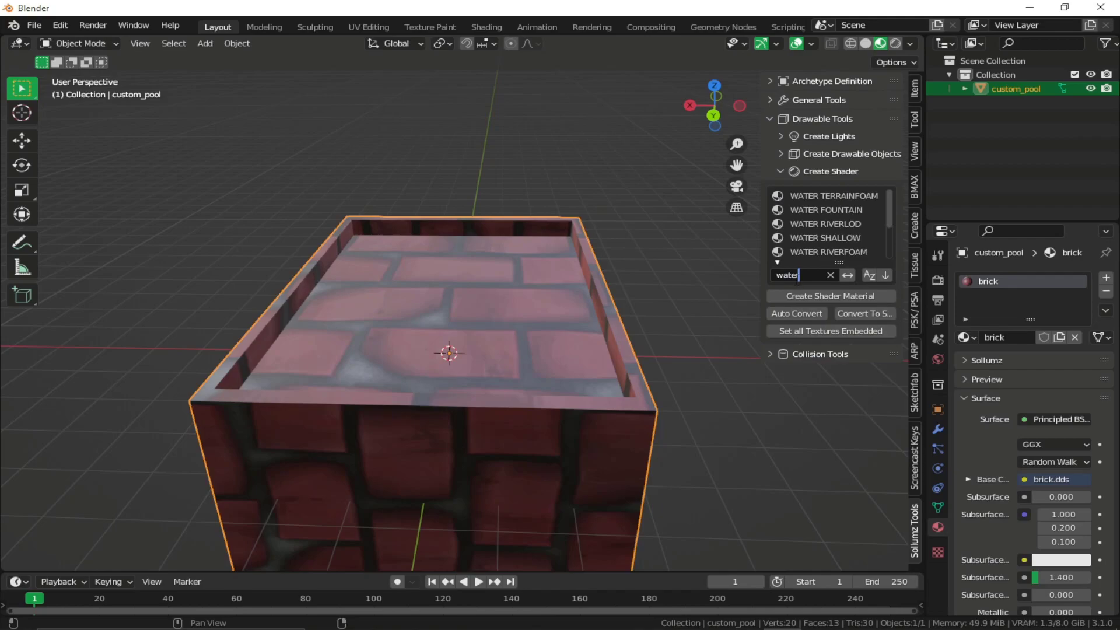
key(Return)
scroll(833, 226, down, 4)
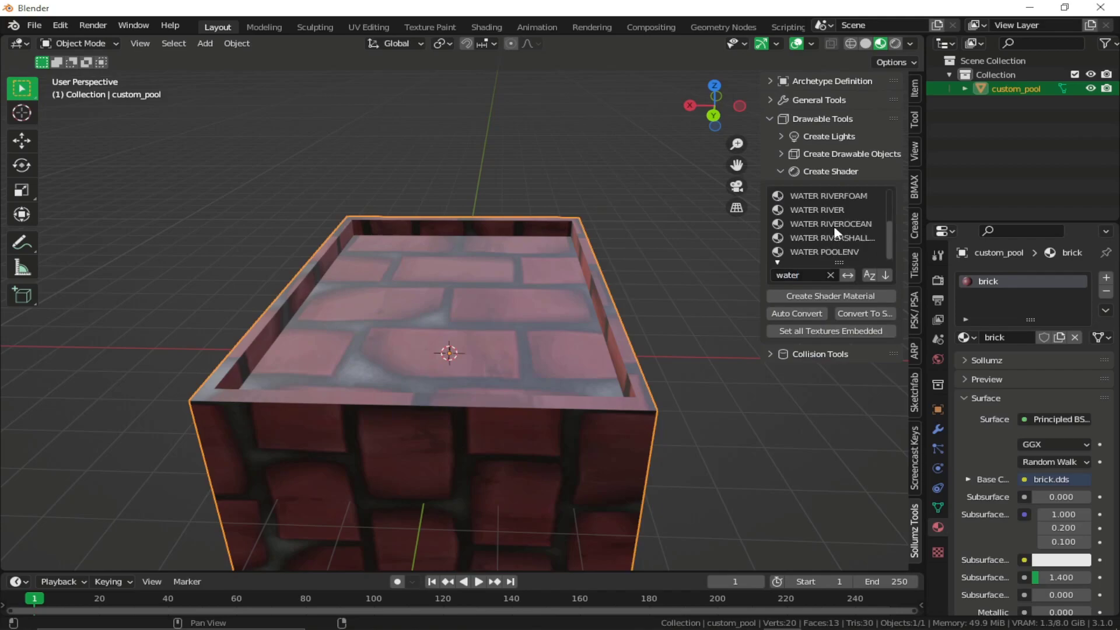
click(812, 252)
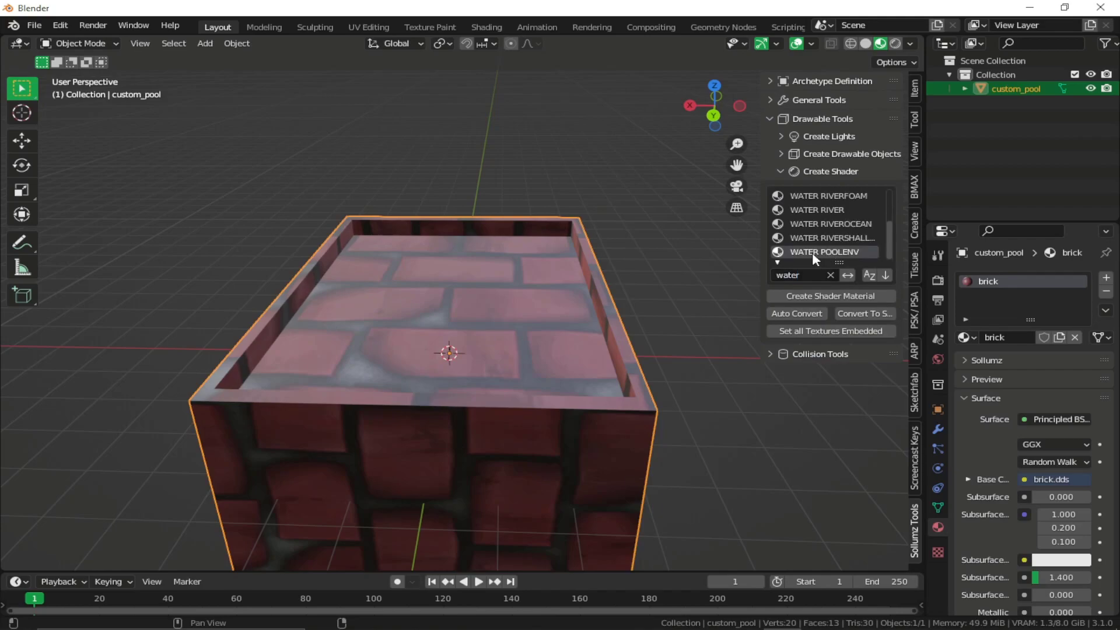
click(830, 296)
middle_drag(607, 344, 596, 335)
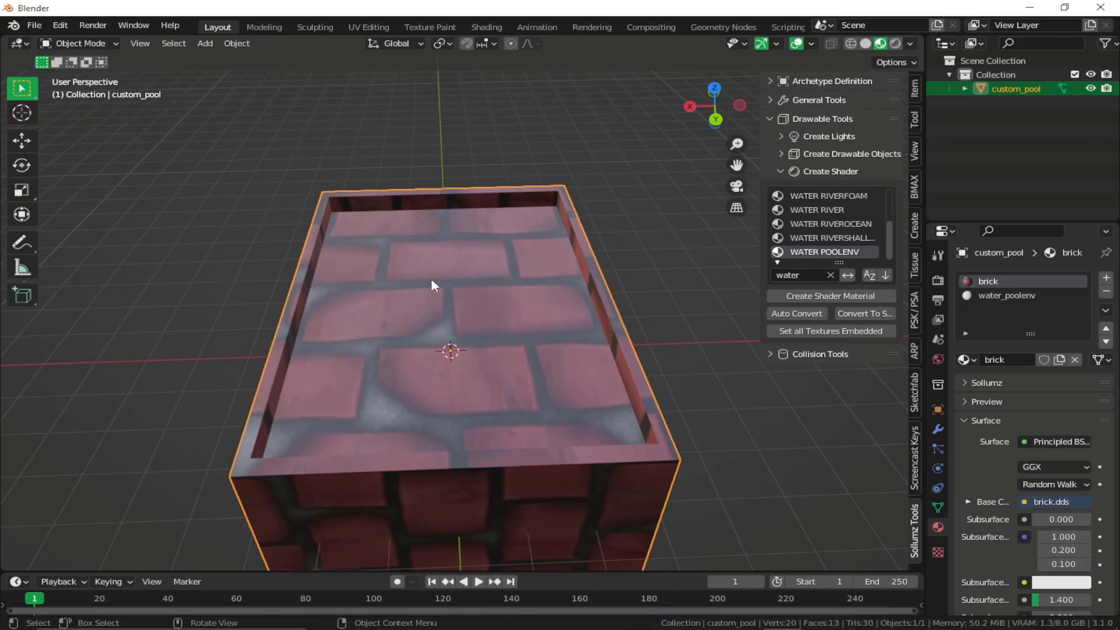
Assign the water_poolenv material to the selected raised top face in Edit Mode.
key(Tab)
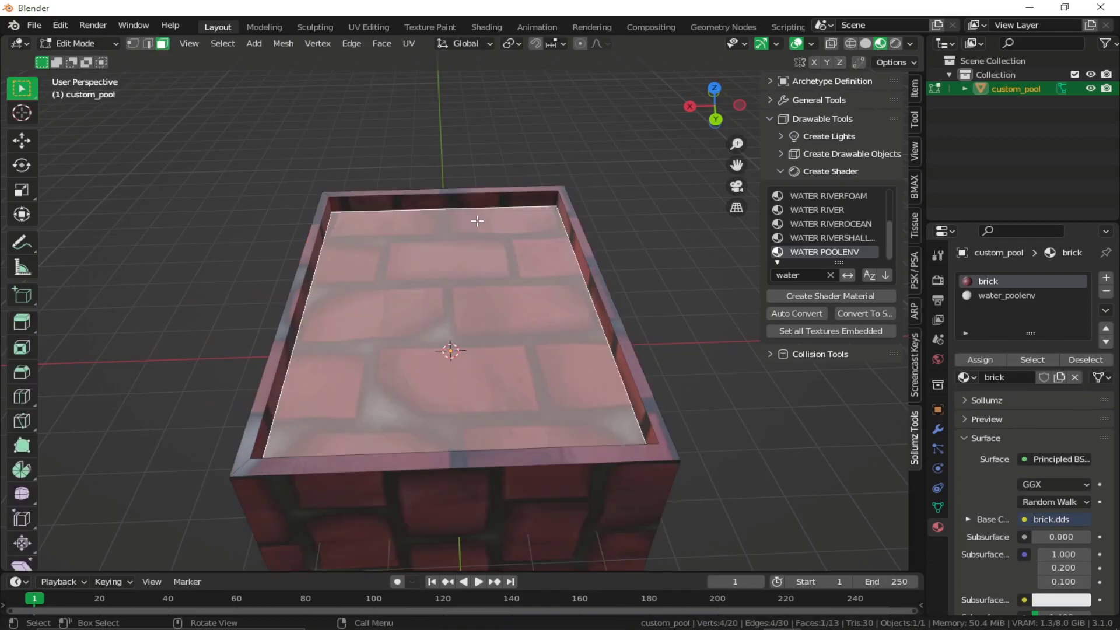
click(1009, 295)
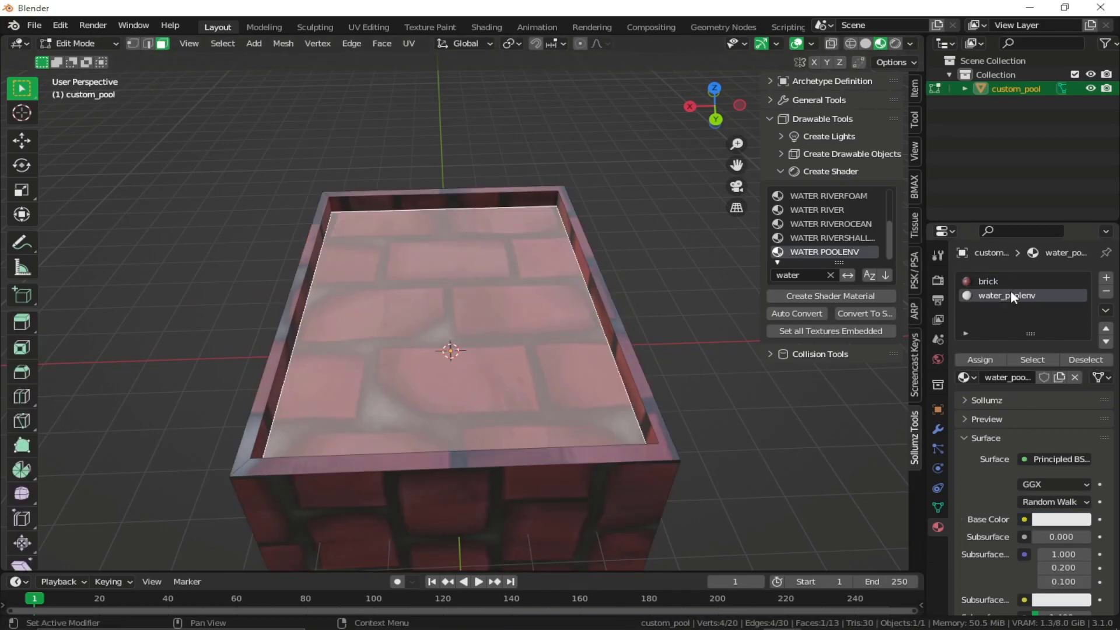
click(980, 361)
key(Tab)
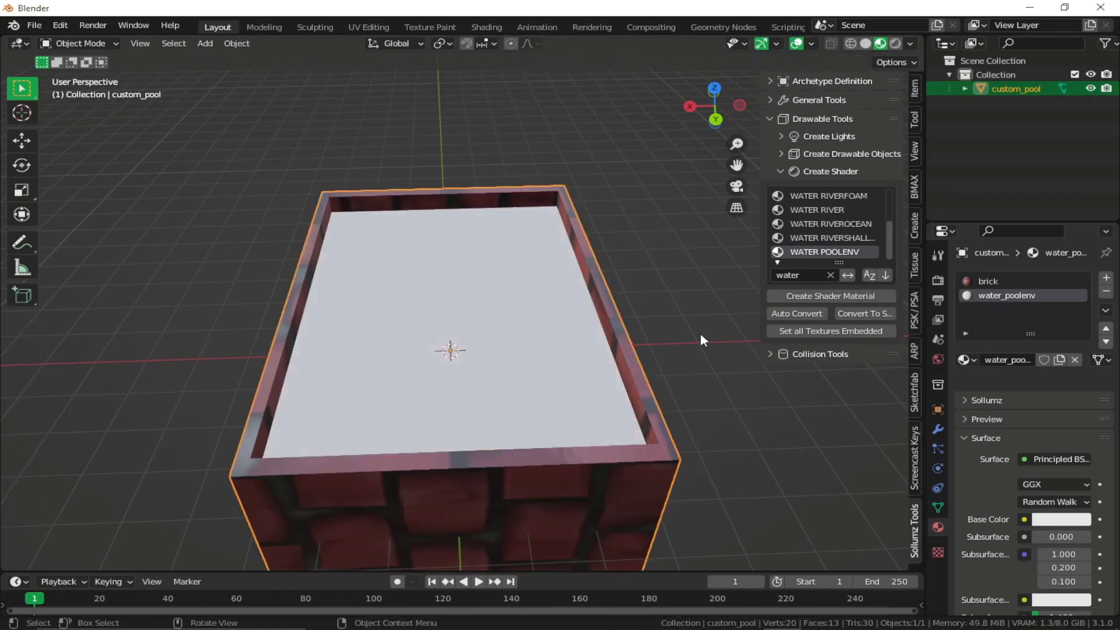
Orbit to a top-down view of the pool and reselect the pool object.
middle_drag(700, 332, 513, 273)
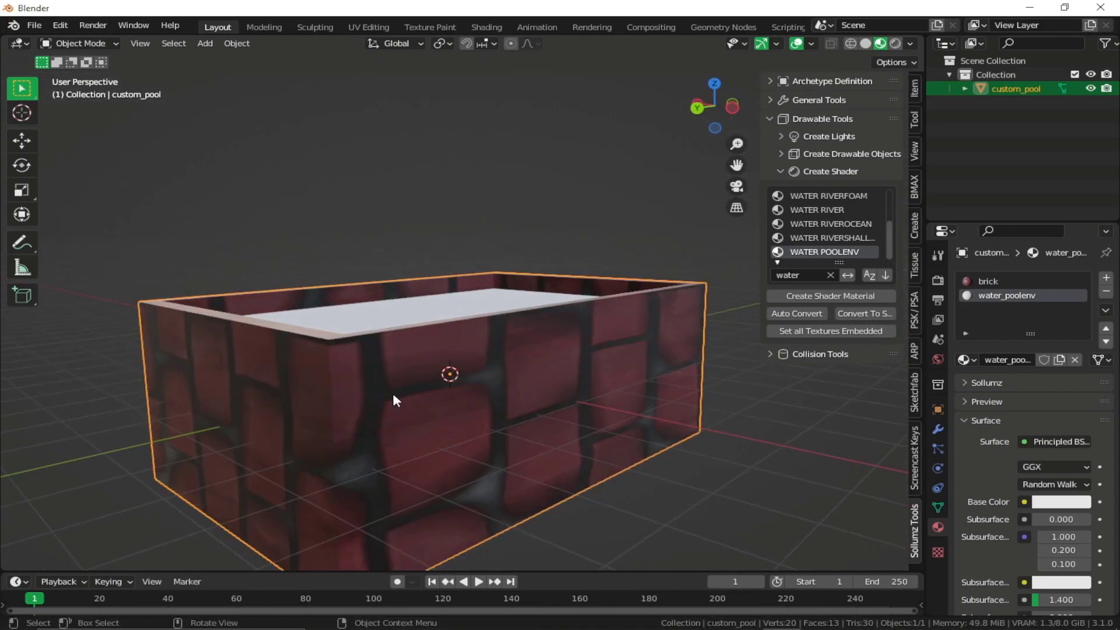
middle_drag(345, 425, 518, 282)
click(615, 227)
click(428, 322)
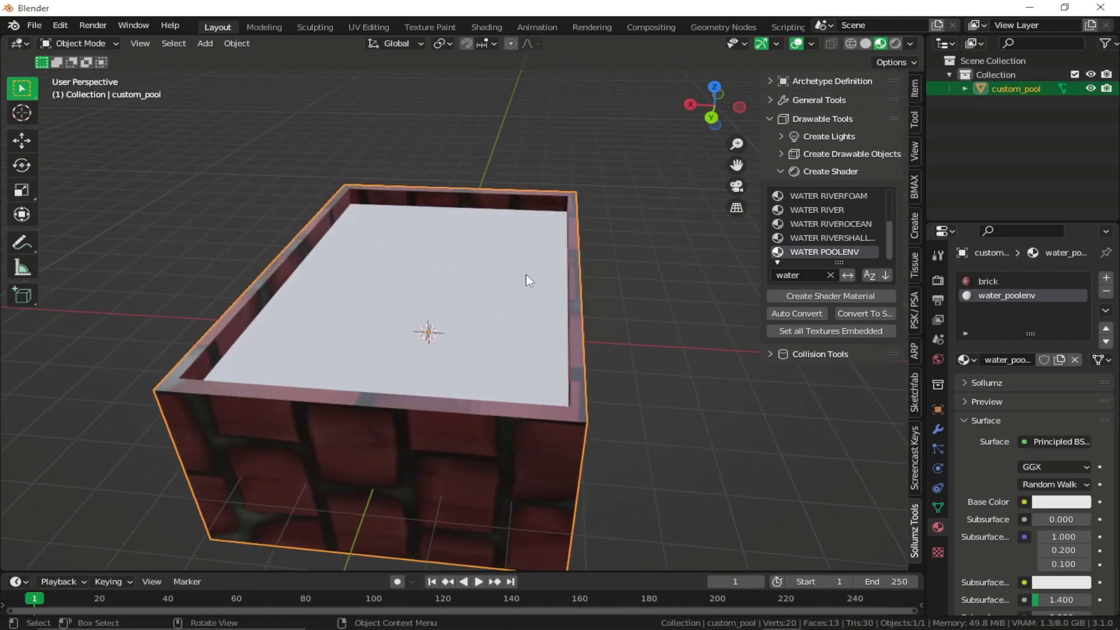
Duplicate the pool object in place with Shift+D.
key(shift+d)
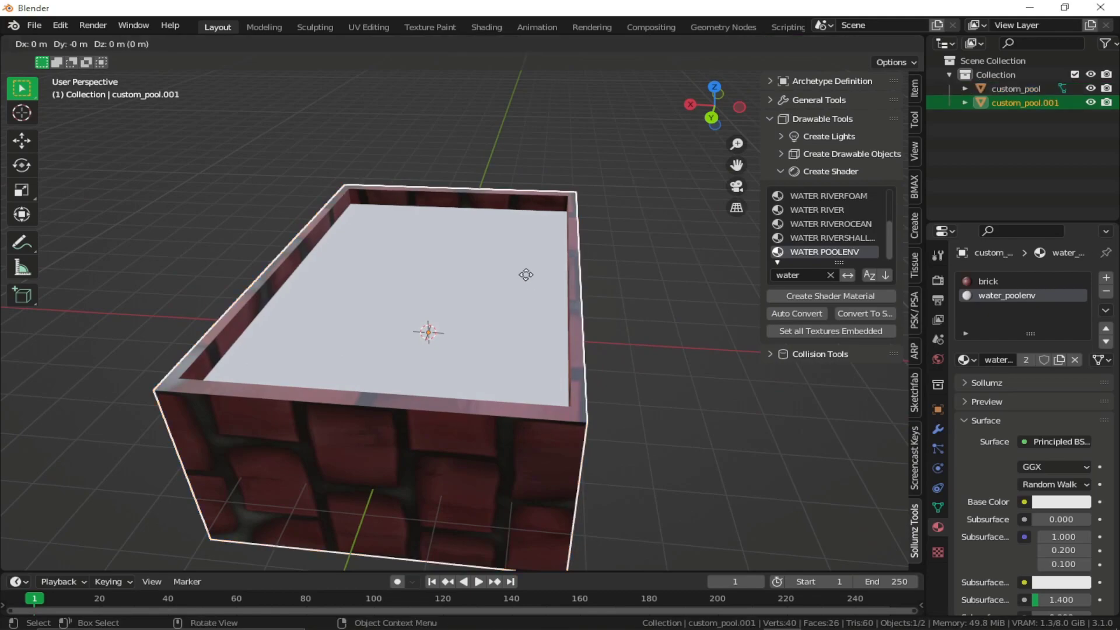
key(Escape)
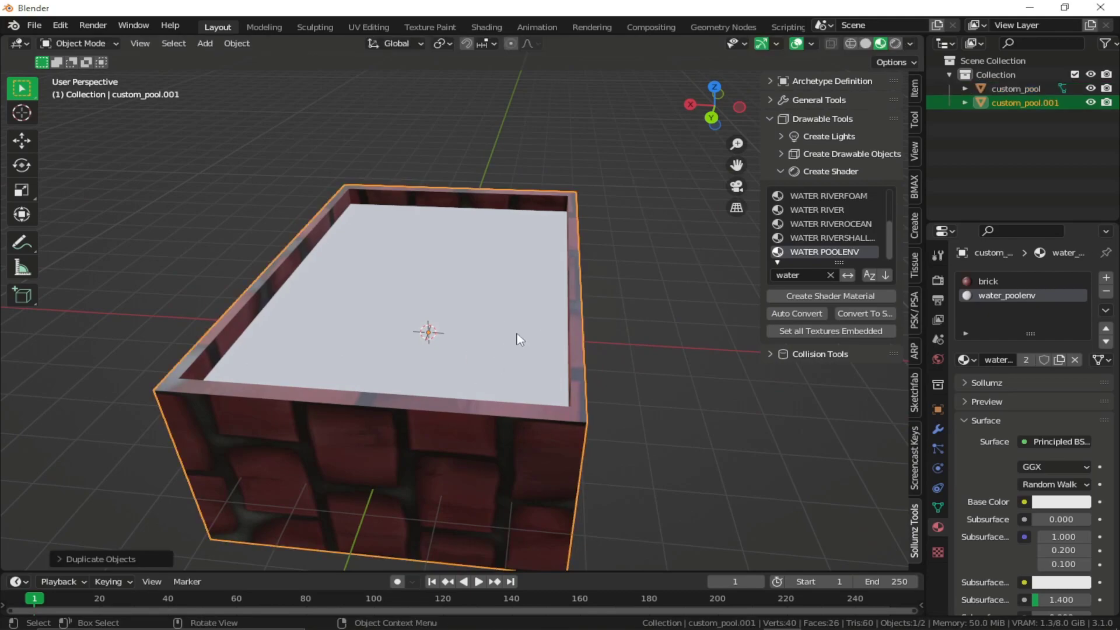
middle_drag(453, 387, 464, 356)
Rename the copy custom_pool_col, hide it, and reselect the original custom_pool.
key(End)
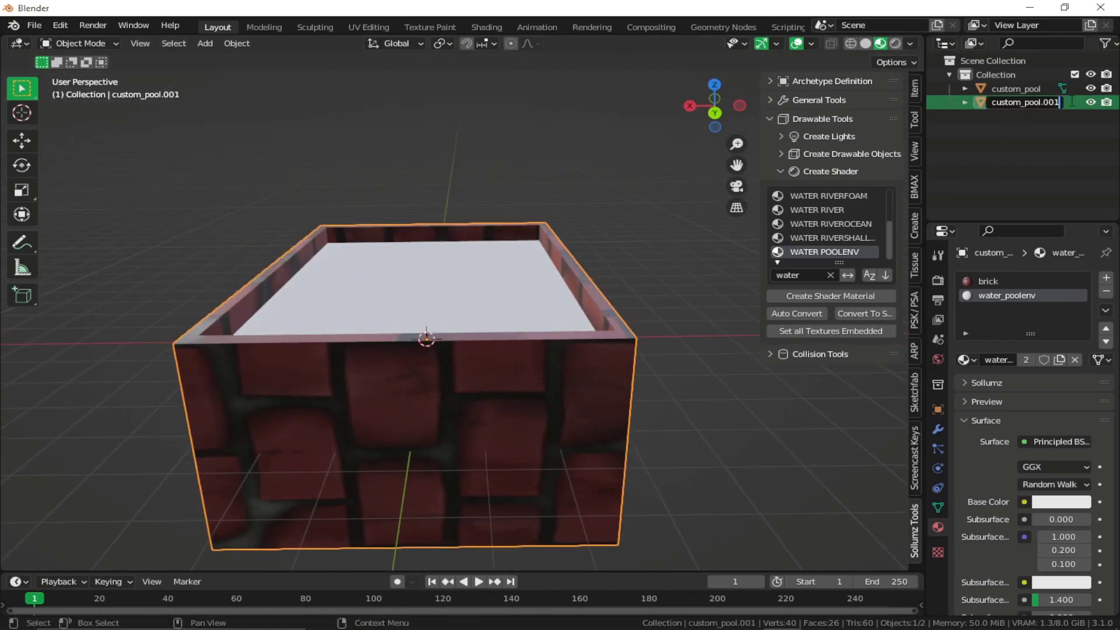
key(BackSpace)
key(BackSpace)
key(BackSpace)
text(_col)
key(Return)
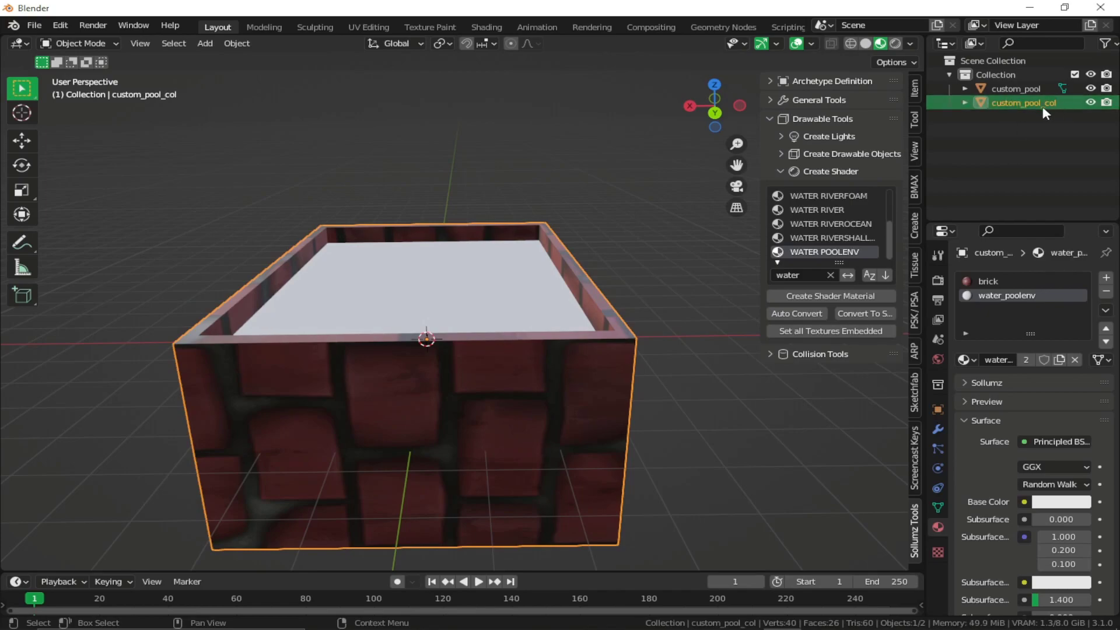
click(1090, 102)
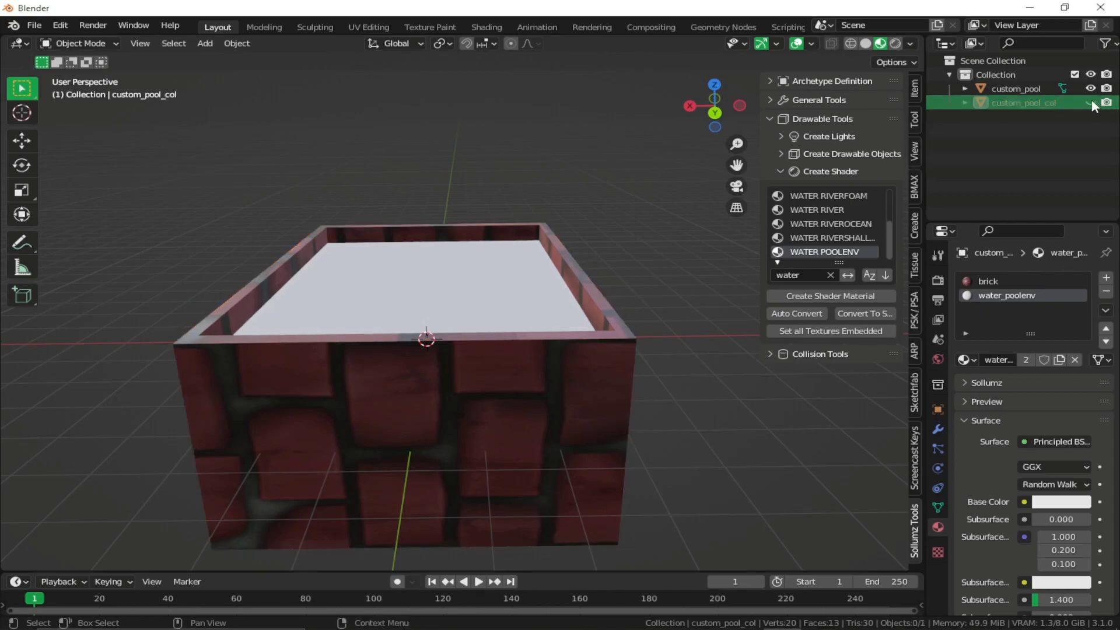
click(604, 289)
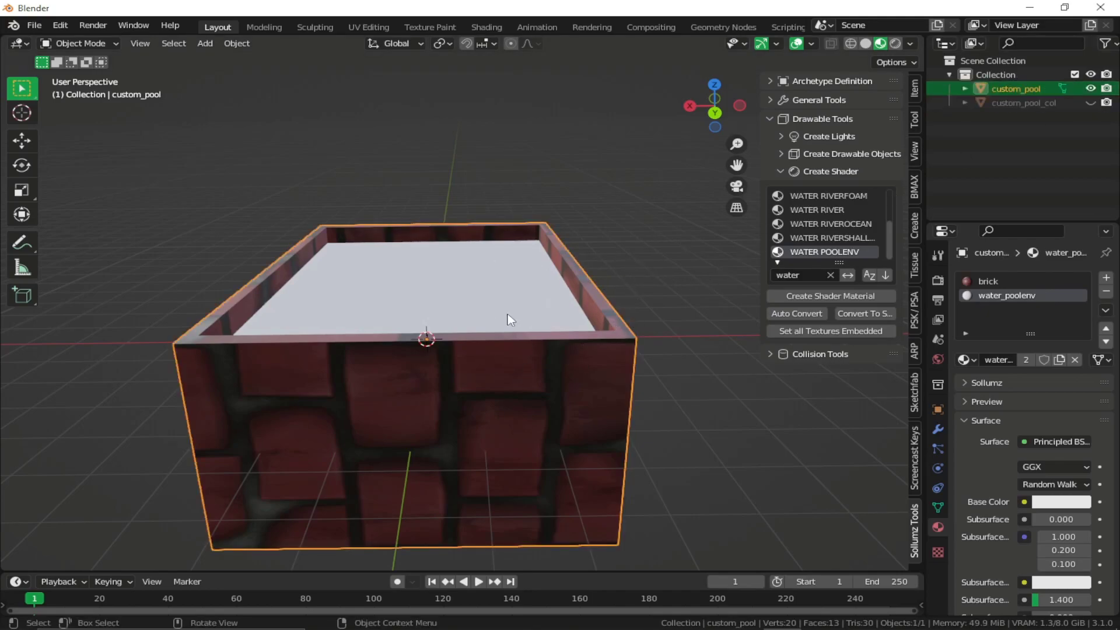
Convert custom_pool into a Drawable with Create Drawable, giving the mesh custom_pool_geom.
click(821, 172)
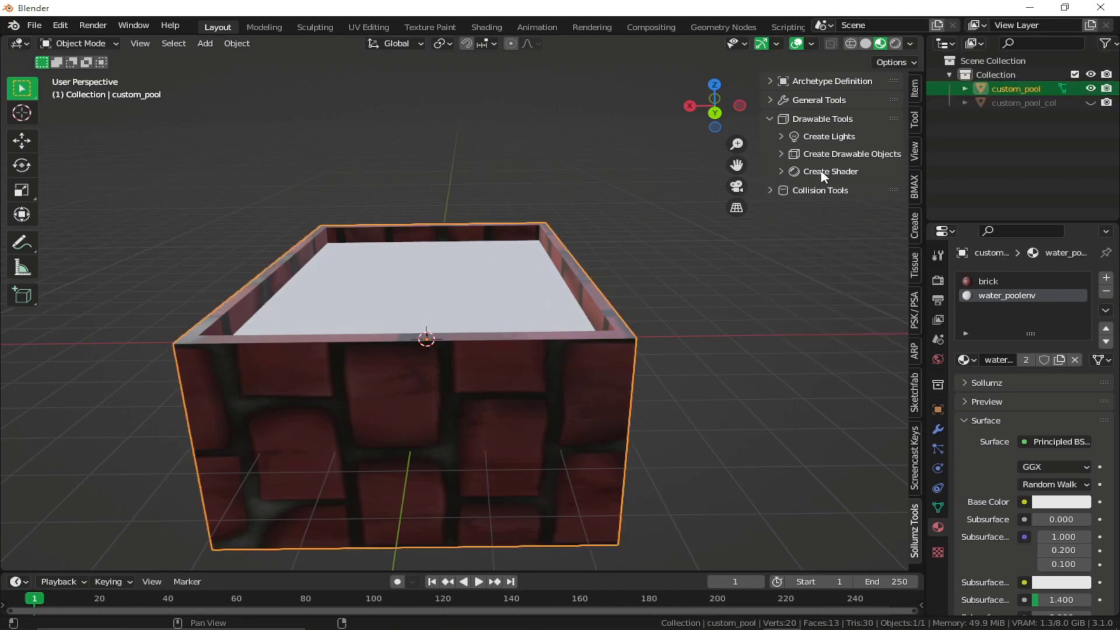
click(832, 155)
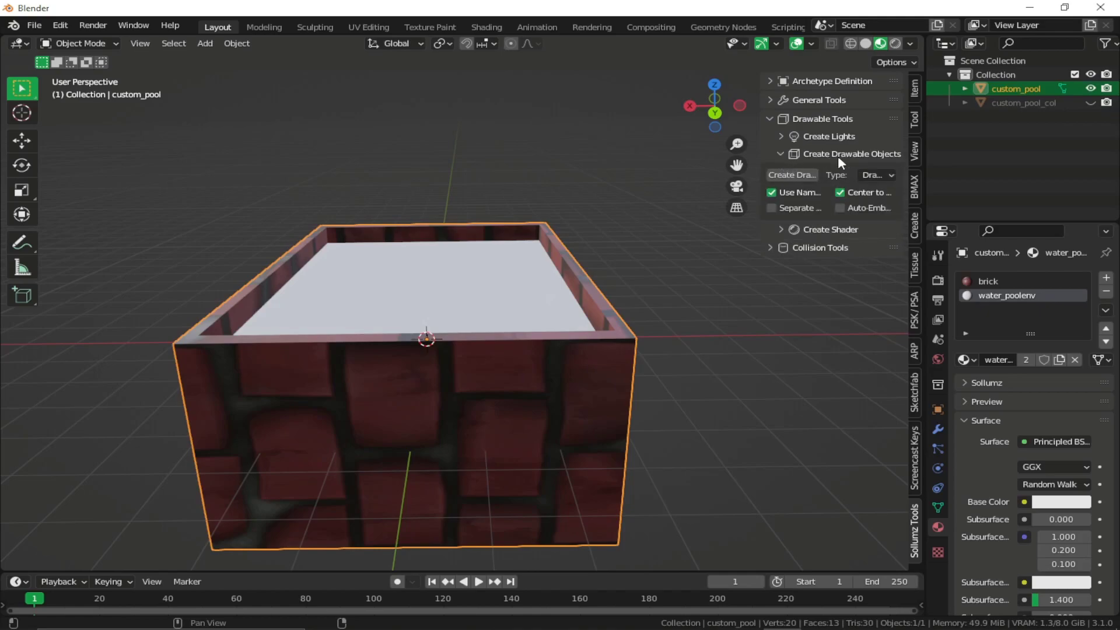
click(799, 182)
middle_drag(636, 245, 628, 304)
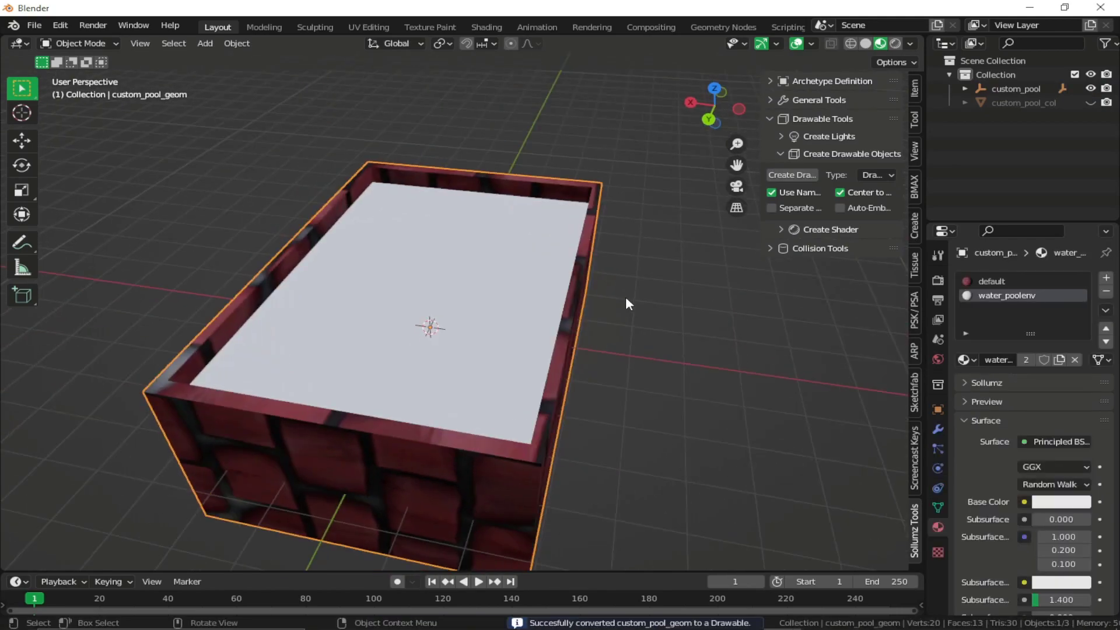
middle_drag(466, 348, 589, 292)
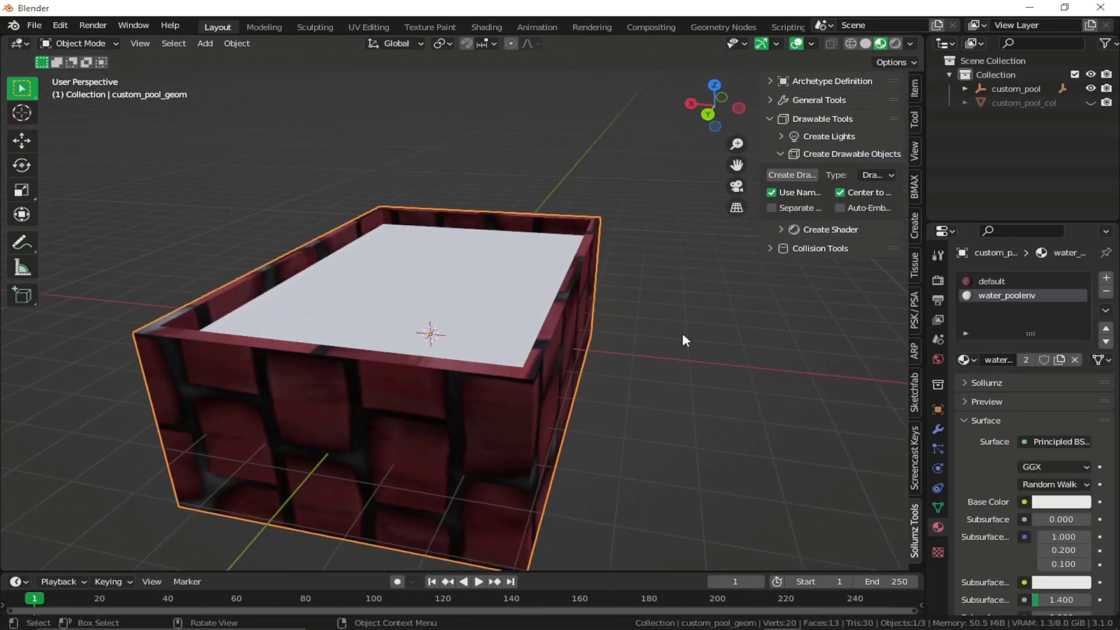
key(n)
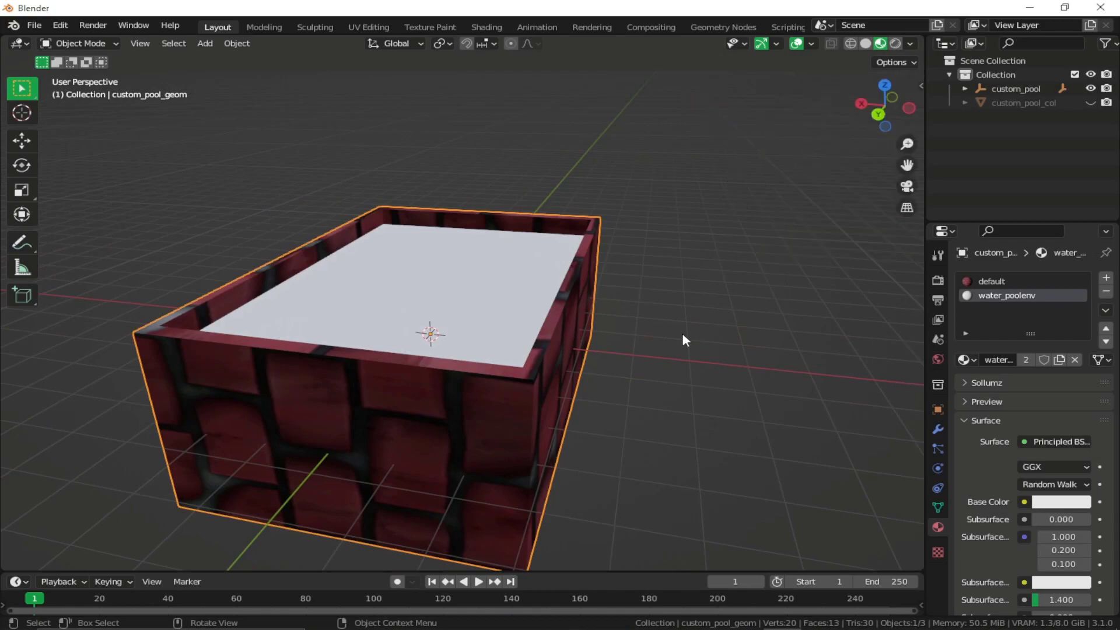
key(n)
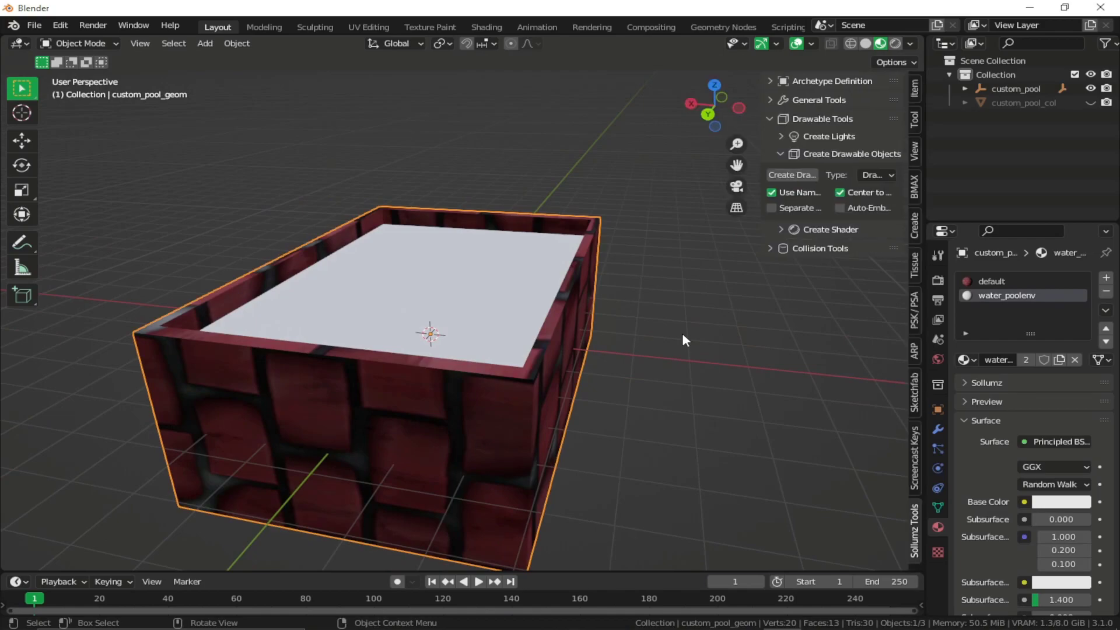
Create a new YTYP and name it custom_pool.
click(809, 83)
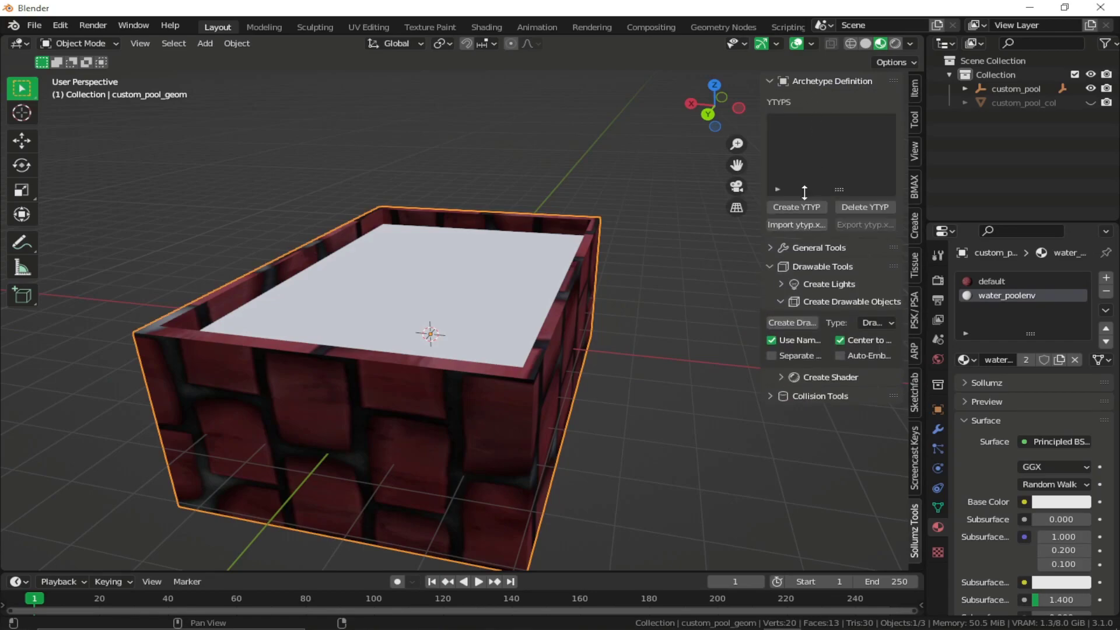
click(798, 208)
click(783, 248)
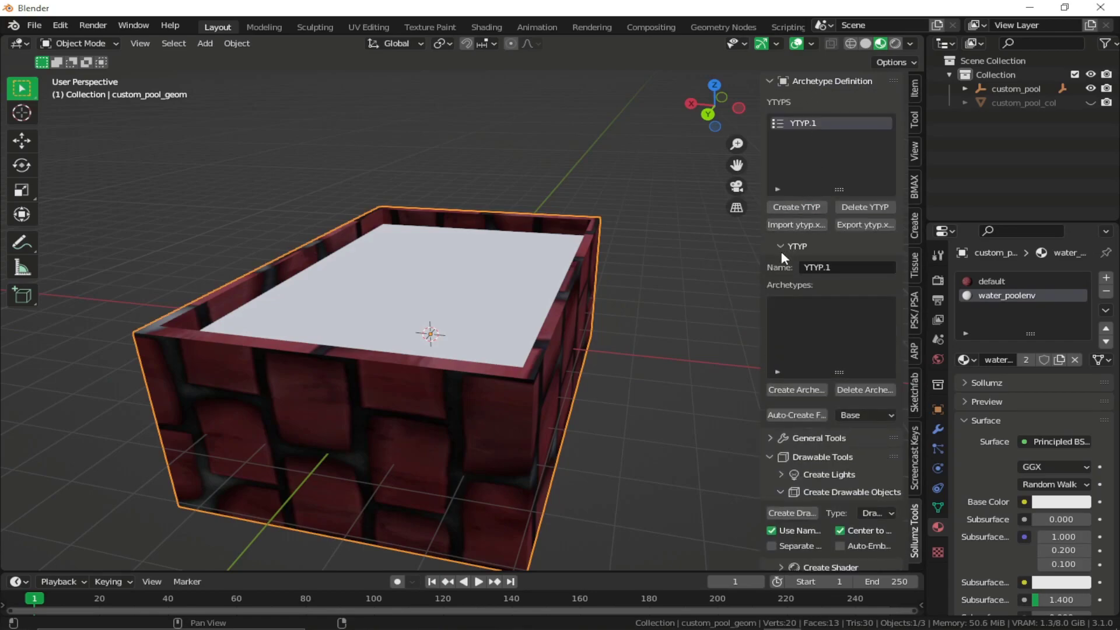
click(831, 267)
key(BackSpace)
text(custom_pool)
key(Return)
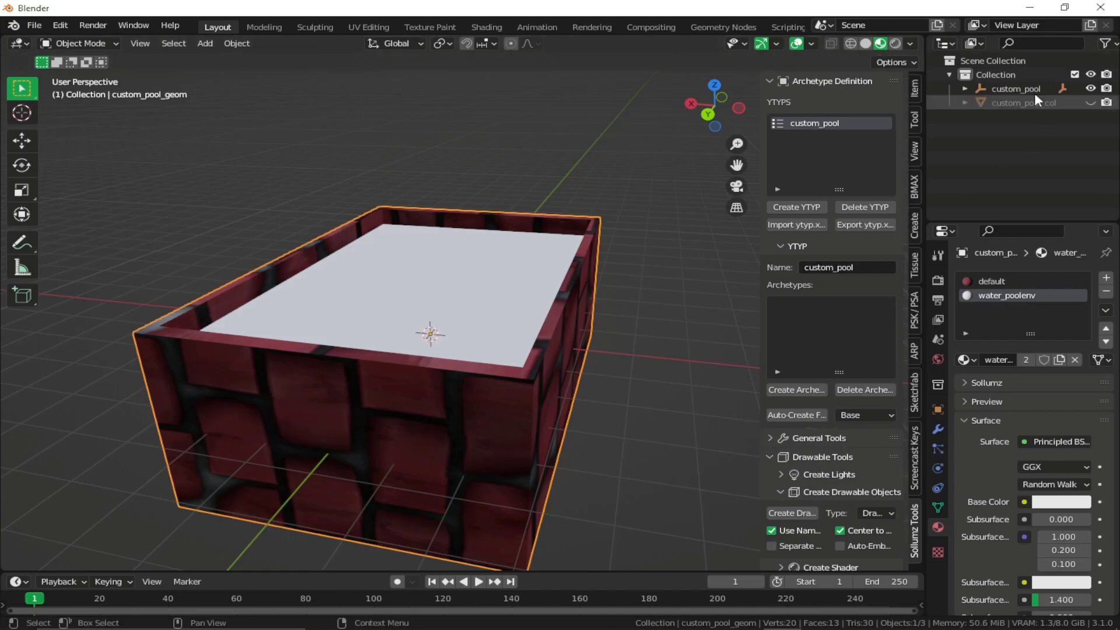
Auto-create a custom_pool Drawable archetype from the selected custom_pool object.
click(1008, 91)
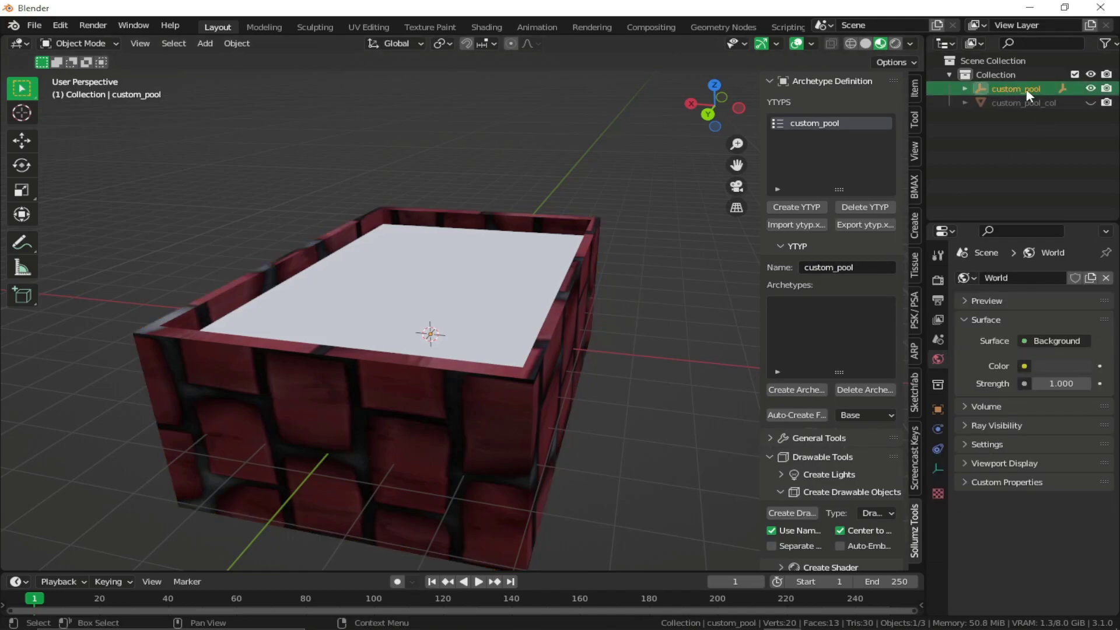
click(805, 415)
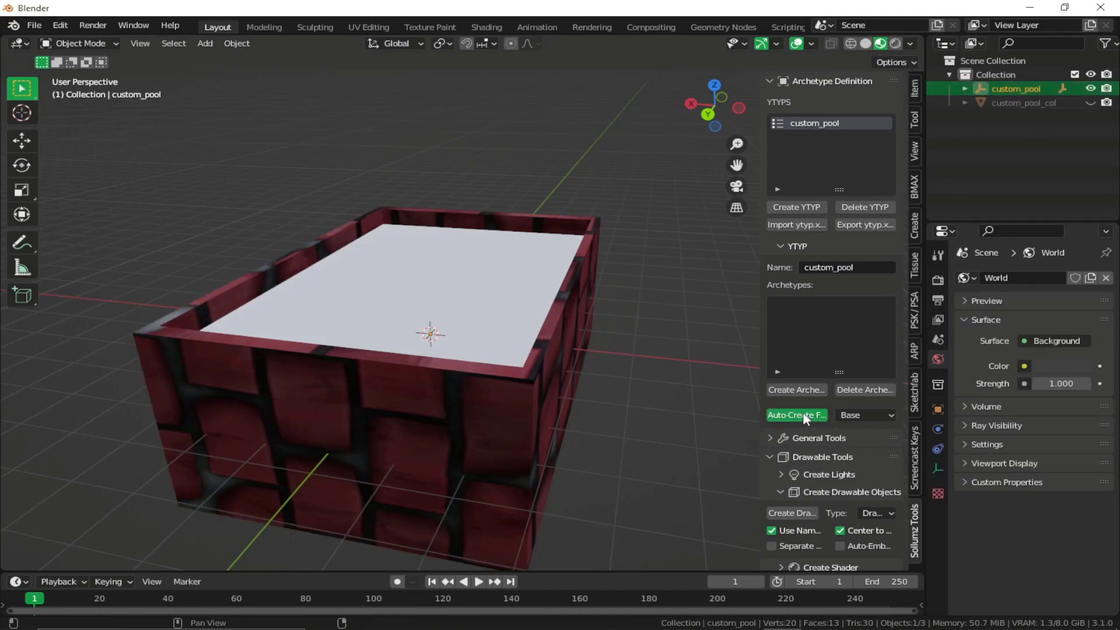
click(792, 437)
scroll(792, 437, down, 5)
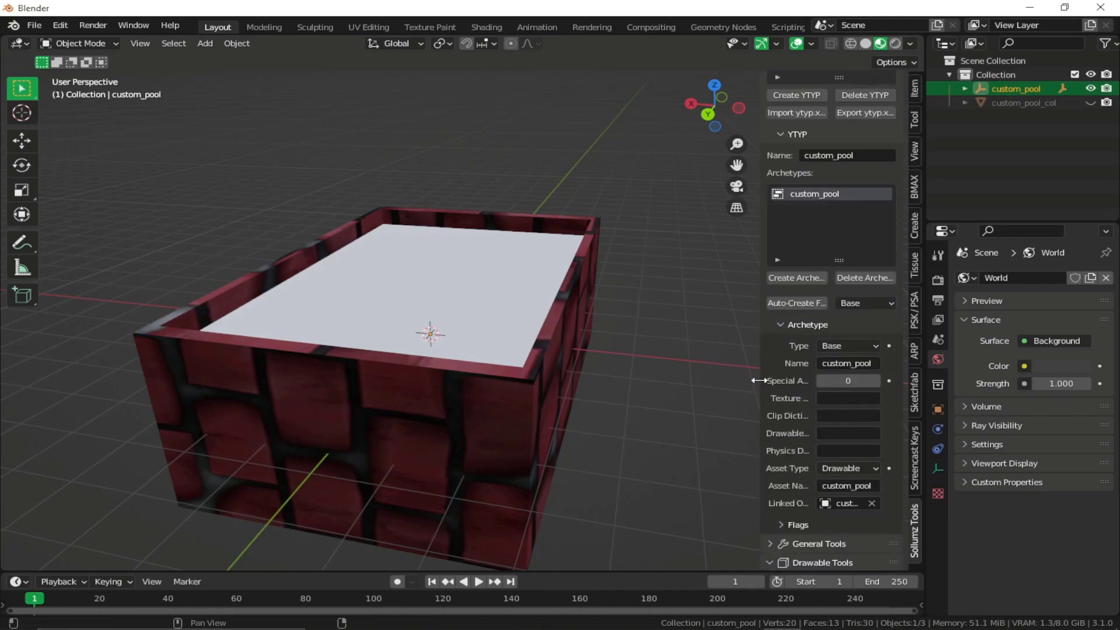
drag(758, 385, 697, 382)
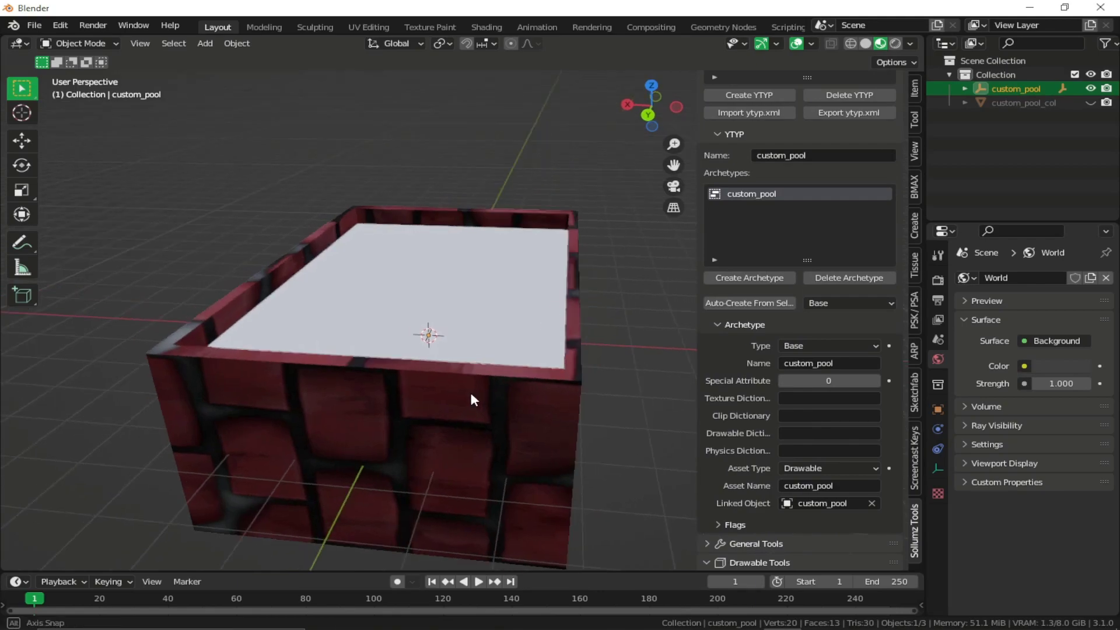
middle_drag(470, 389, 339, 374)
click(303, 379)
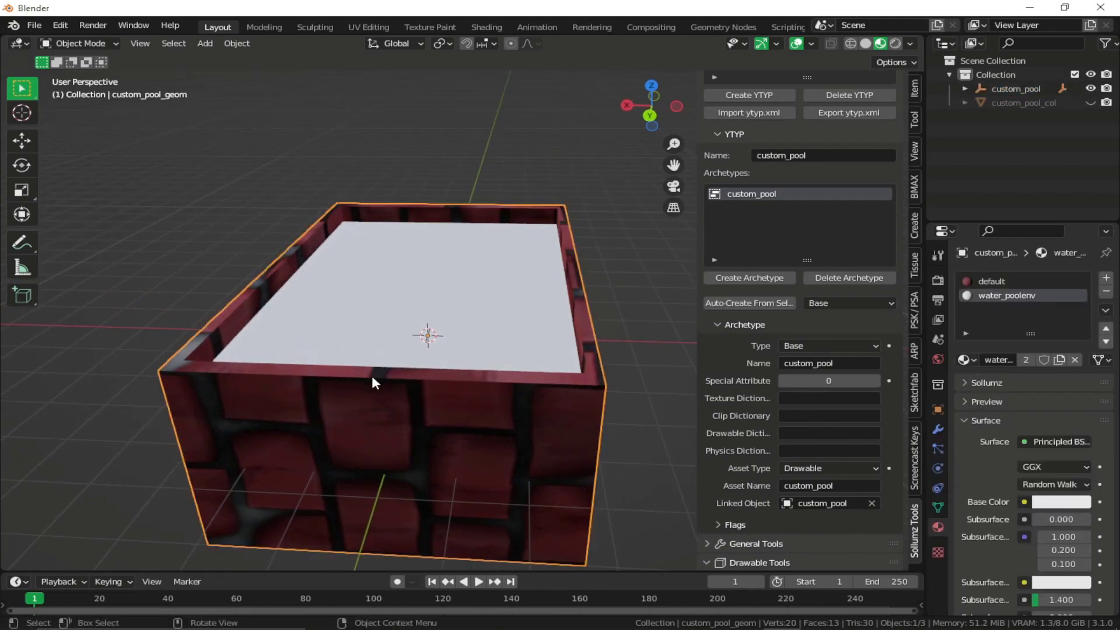
scroll(836, 418, down, 5)
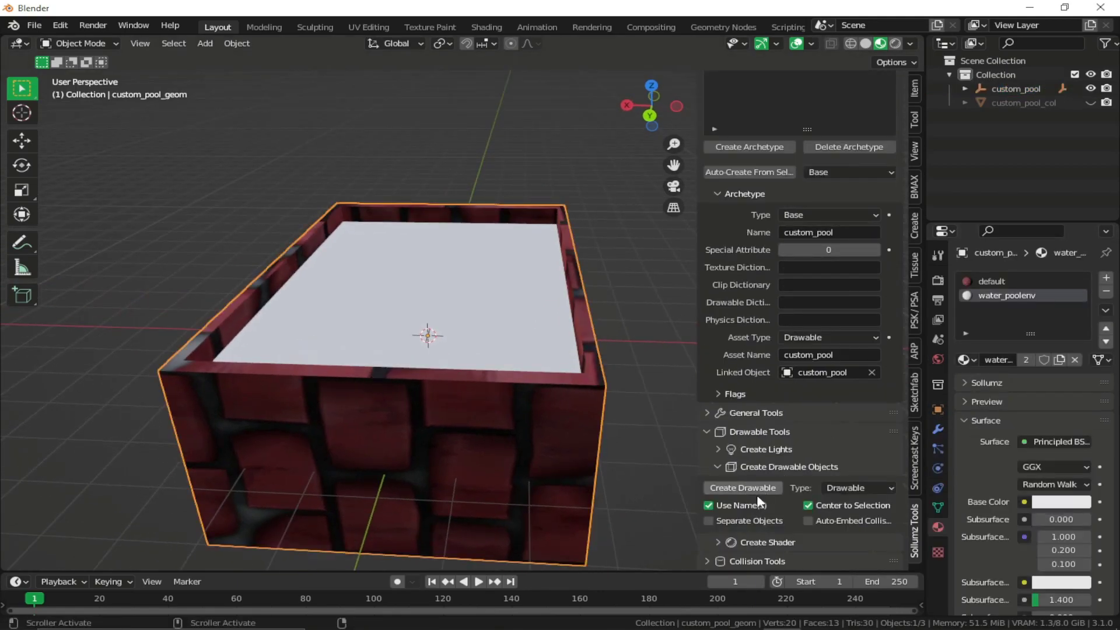
Set the default brick material's textures to embedded with Set all Textures Embedded.
click(763, 468)
click(754, 535)
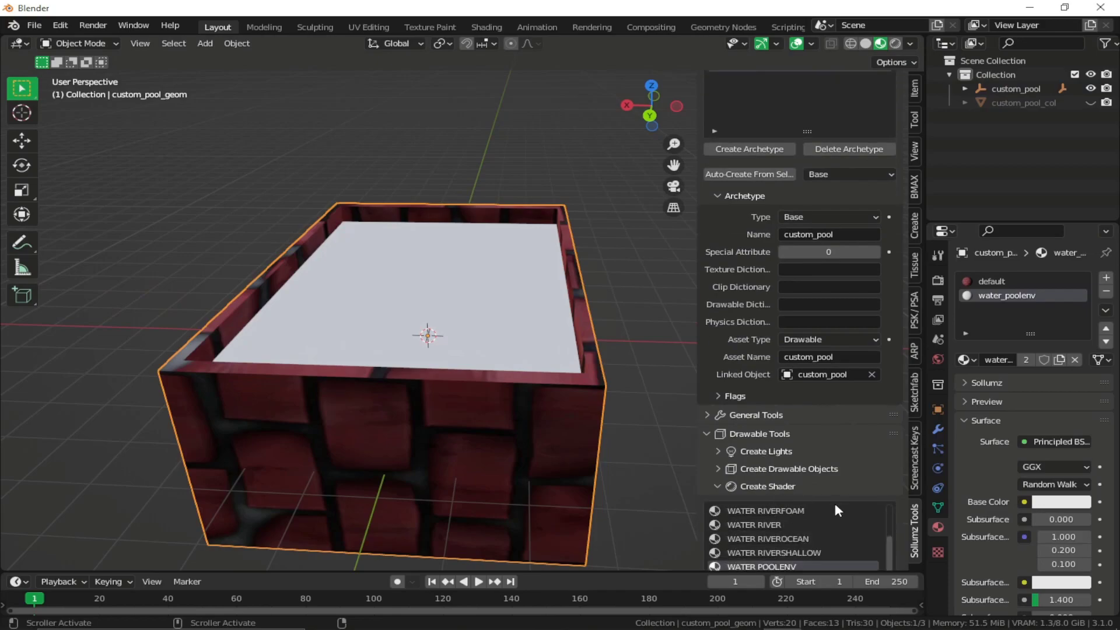
scroll(758, 496, down, 4)
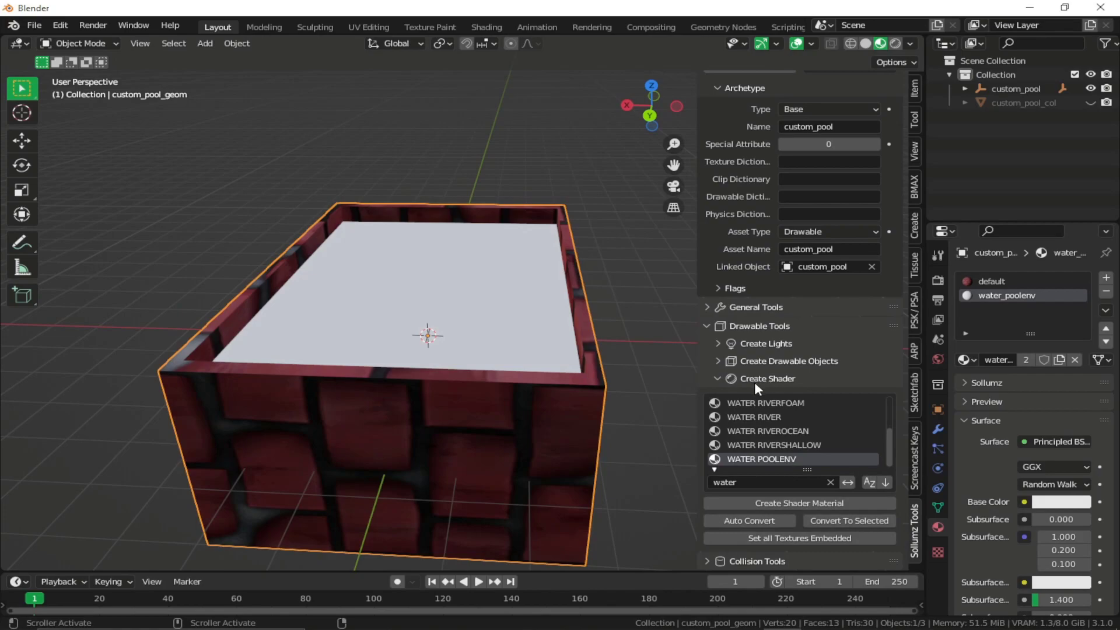
click(1013, 282)
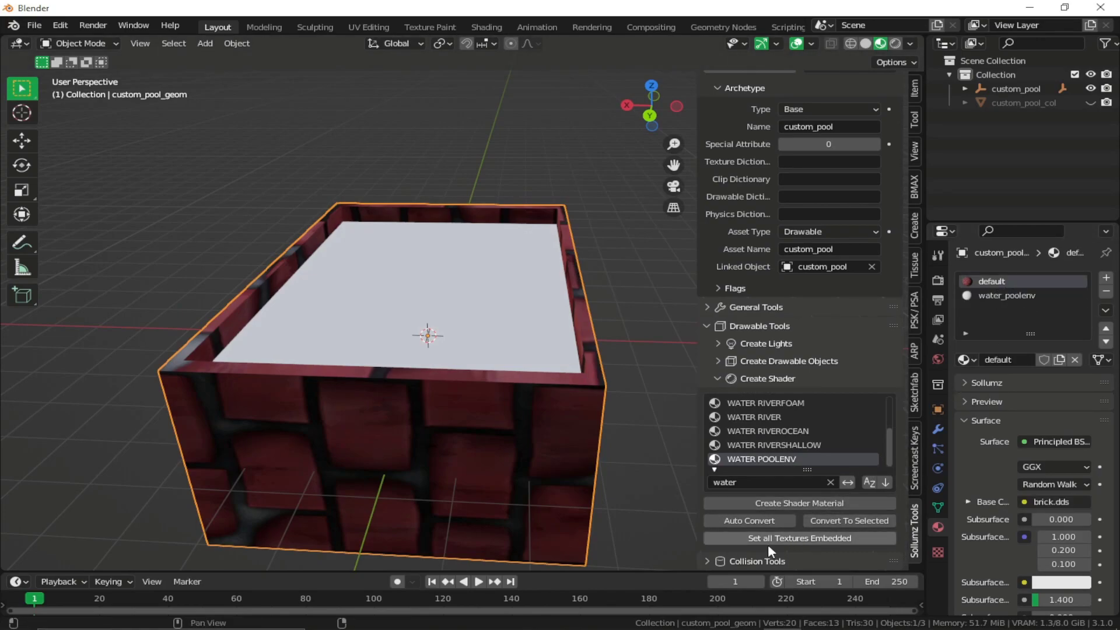
click(799, 538)
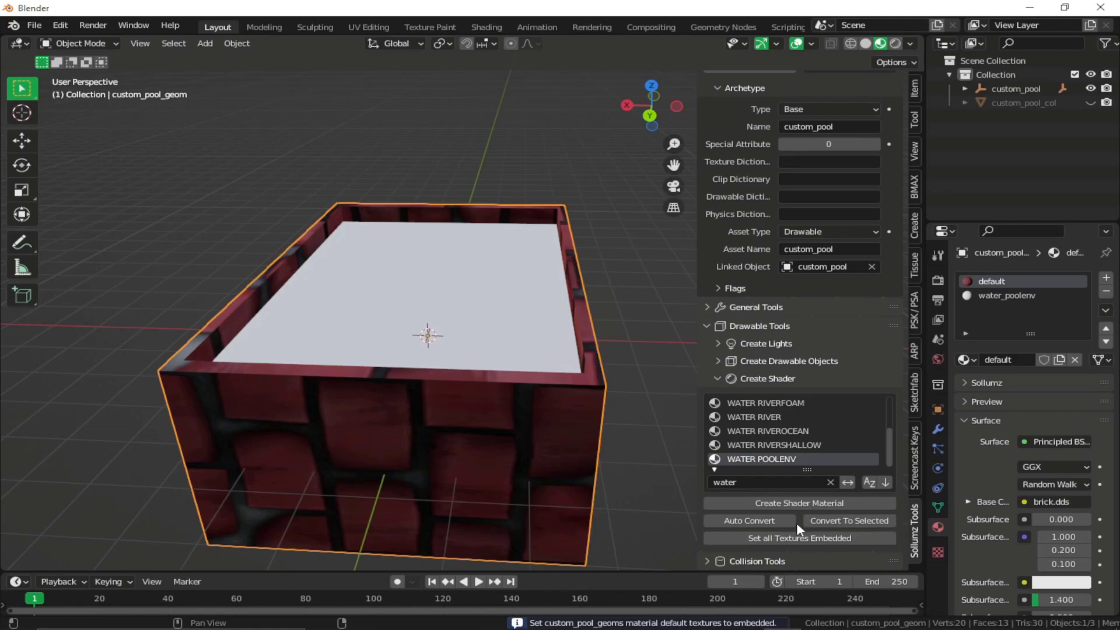
click(767, 379)
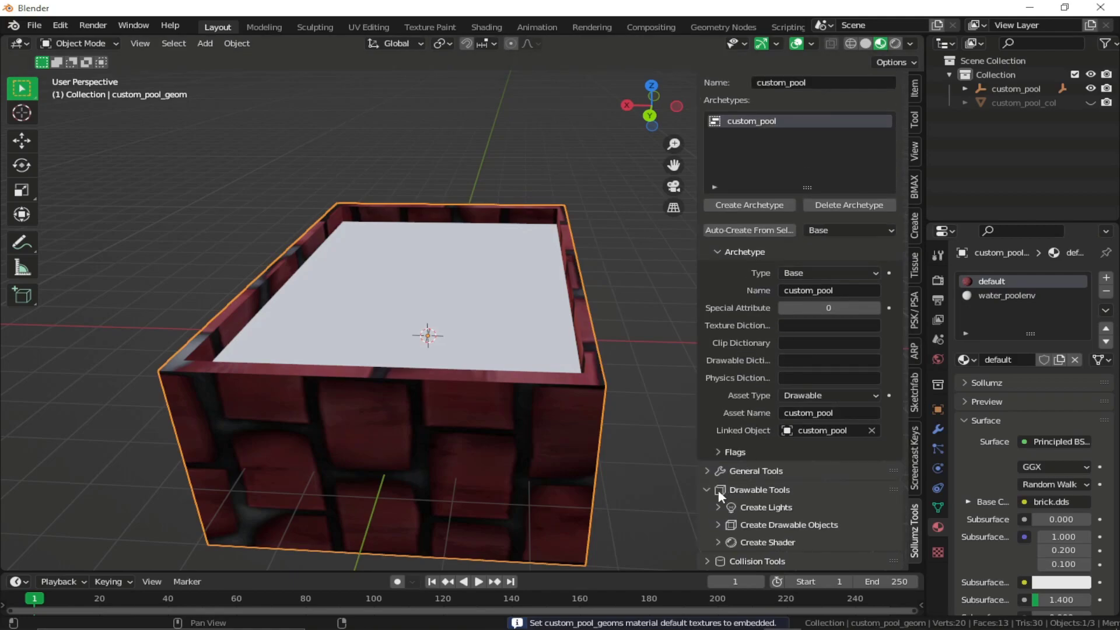
scroll(800, 446, up, 7)
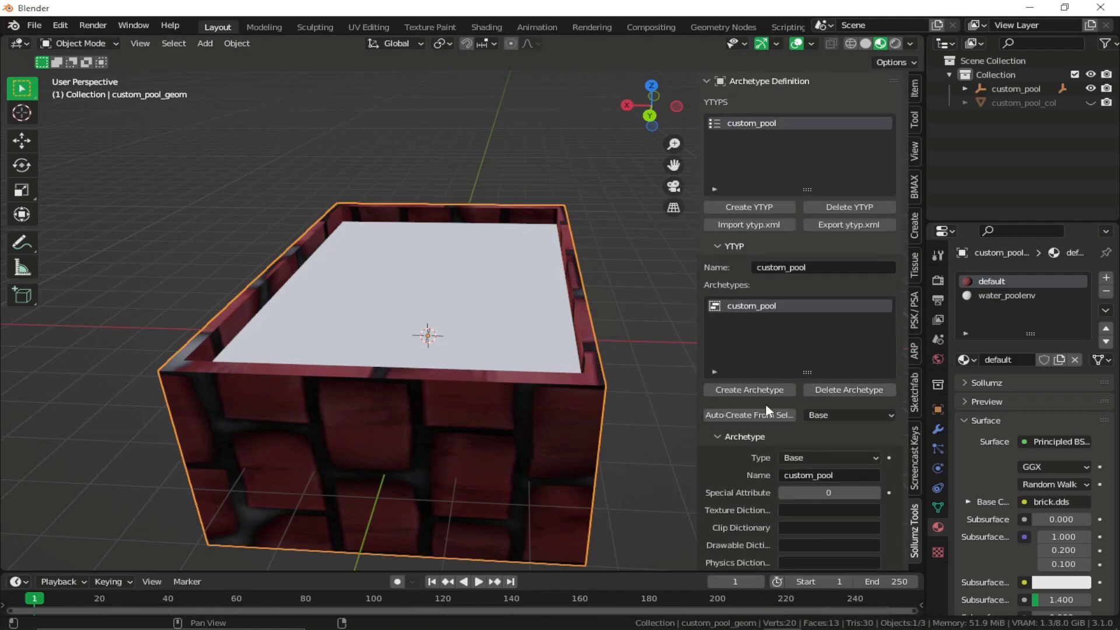
Recreate the custom_pool archetype and set its Physics Dictionary to custom_pool_col.
click(828, 390)
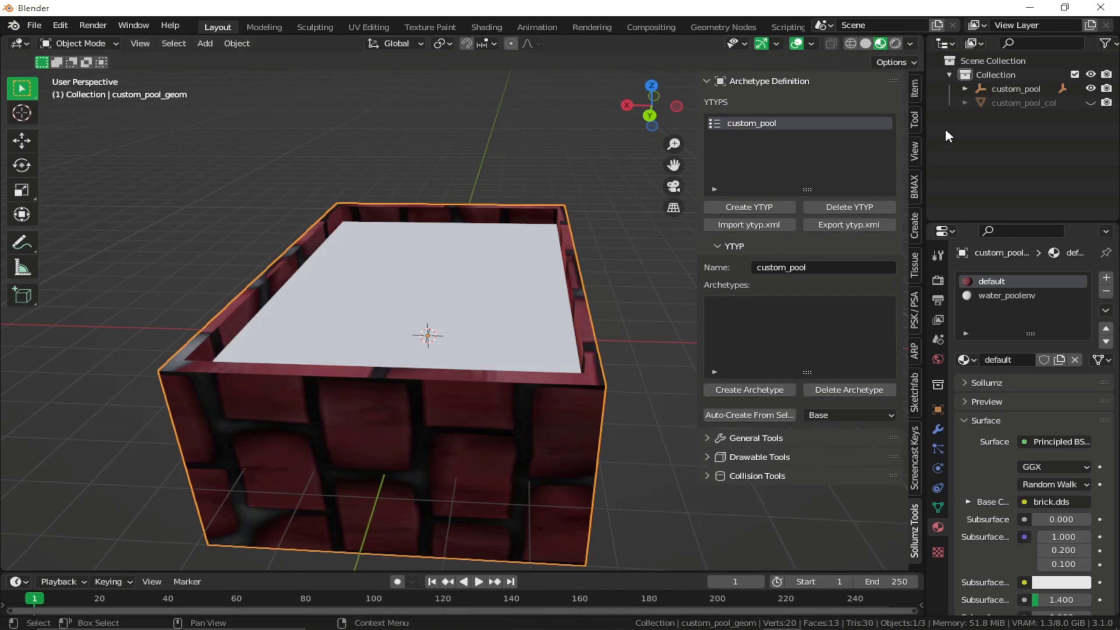
click(991, 88)
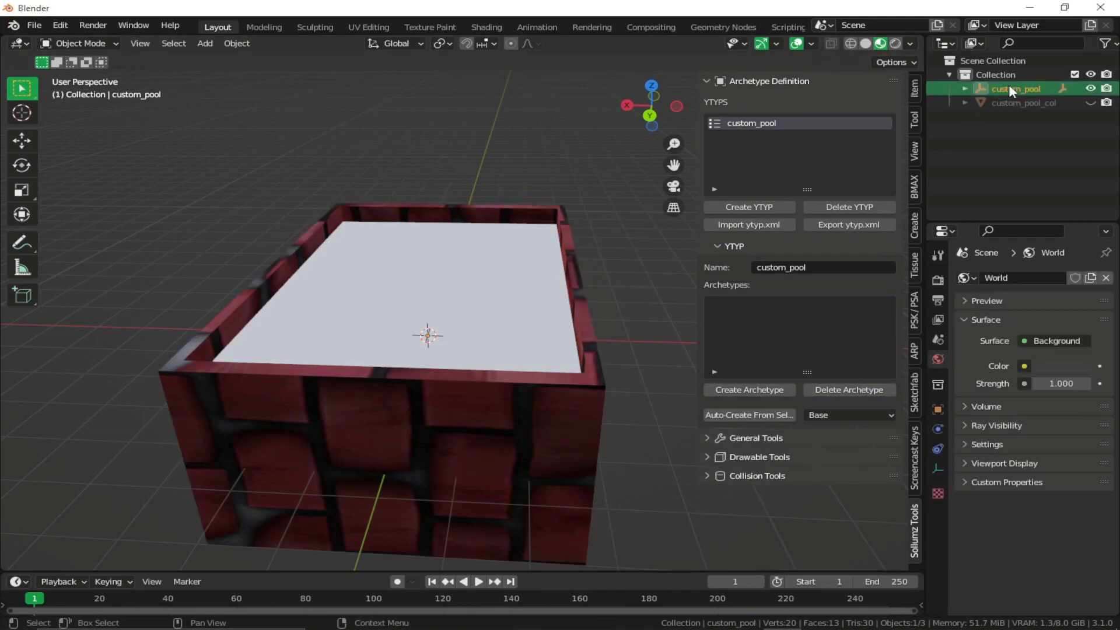
click(749, 415)
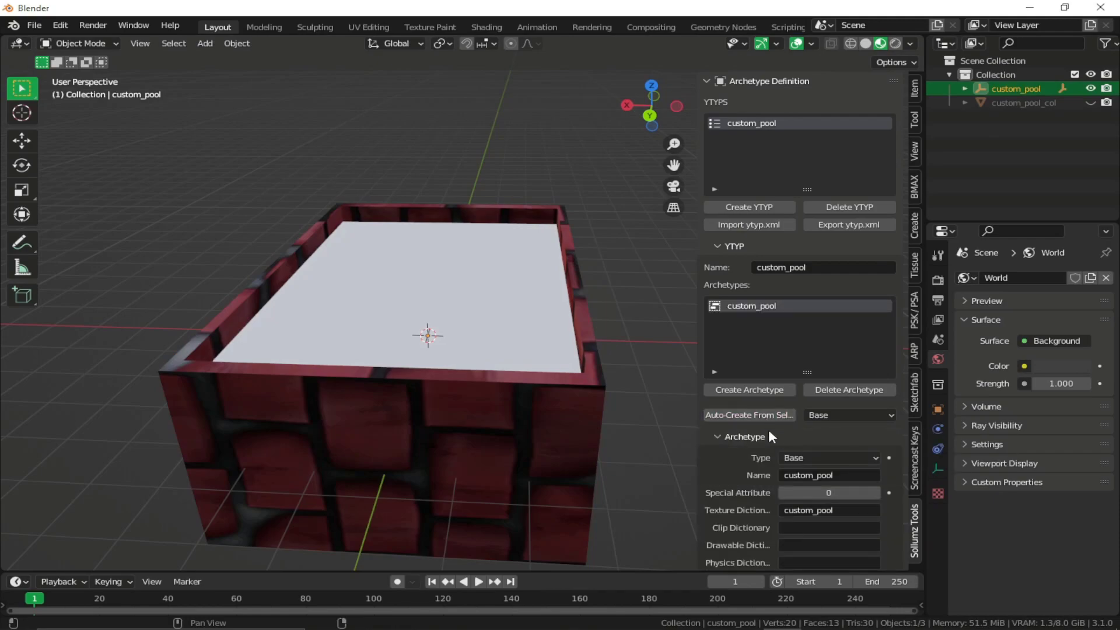
scroll(765, 408, down, 5)
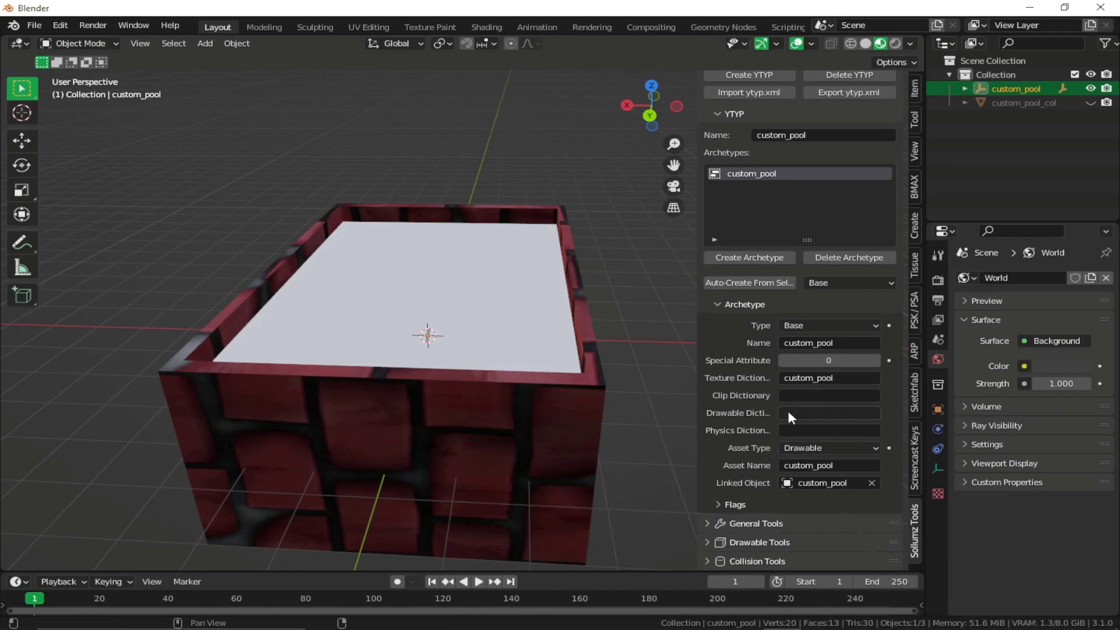
click(797, 431)
double_click(1022, 103)
key(ctrl+c)
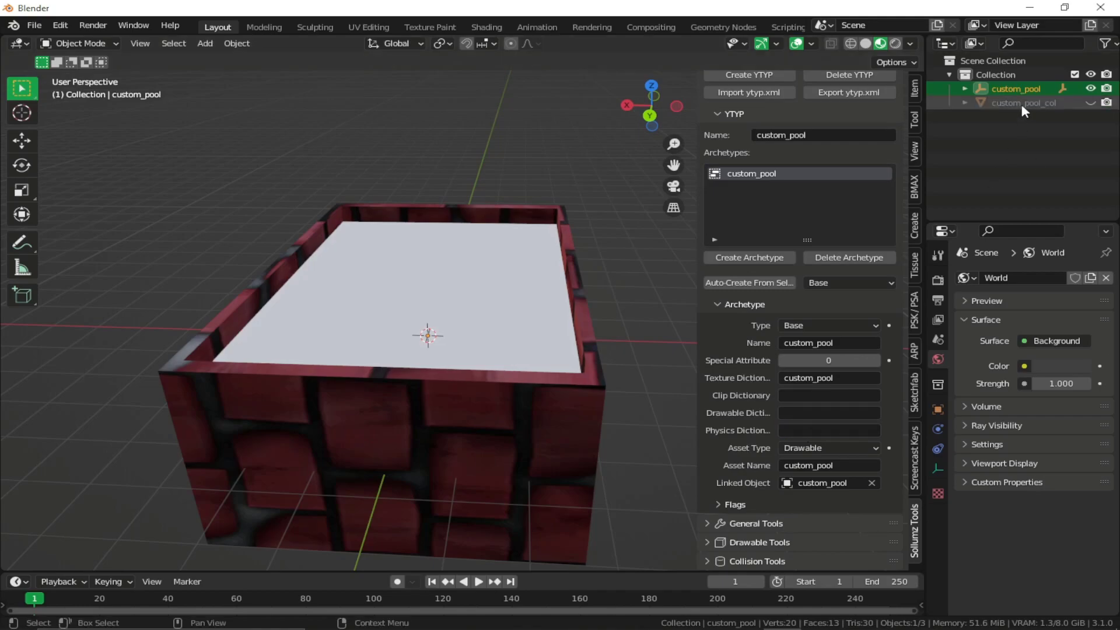
click(802, 430)
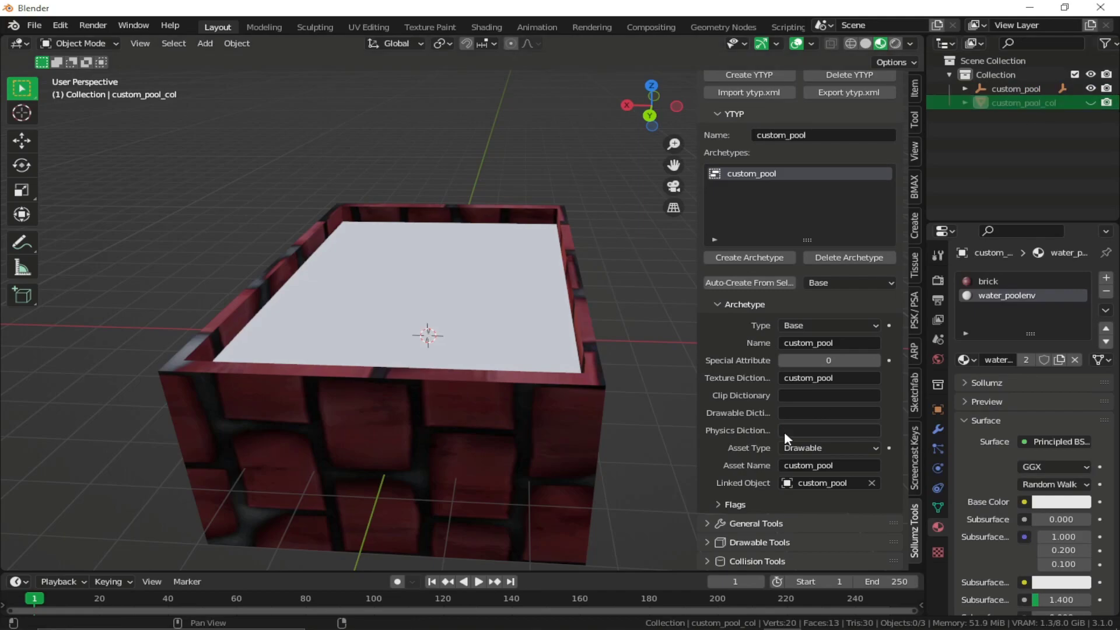
key(ctrl+v)
key(Return)
Open the ytyp.xml export browser in the Sollumz_water_tutorial folder.
scroll(816, 449, up, 5)
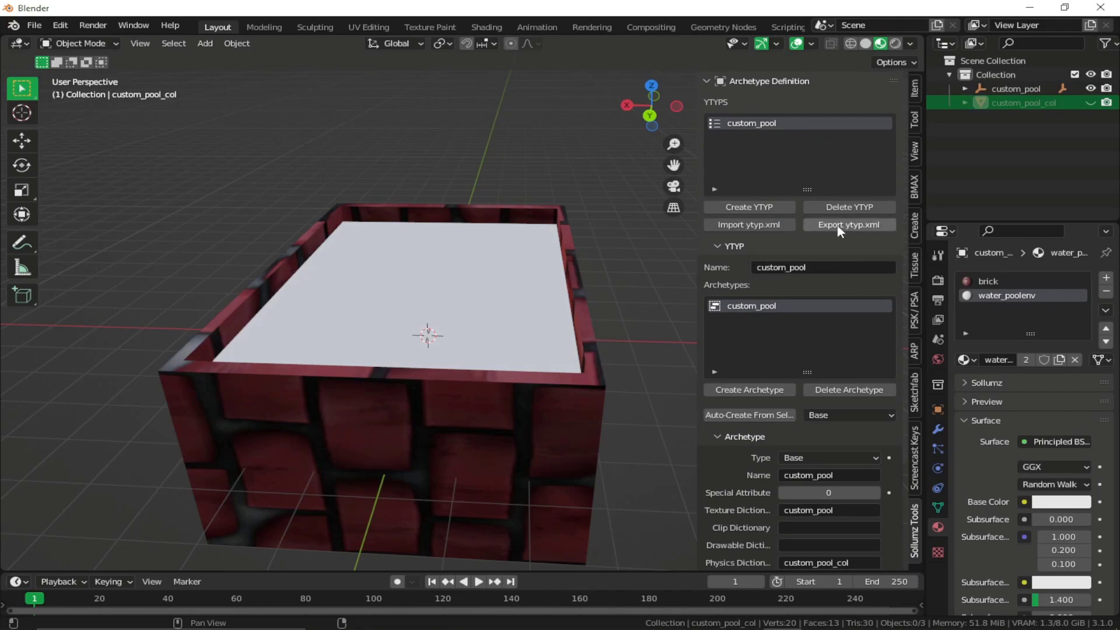
click(844, 224)
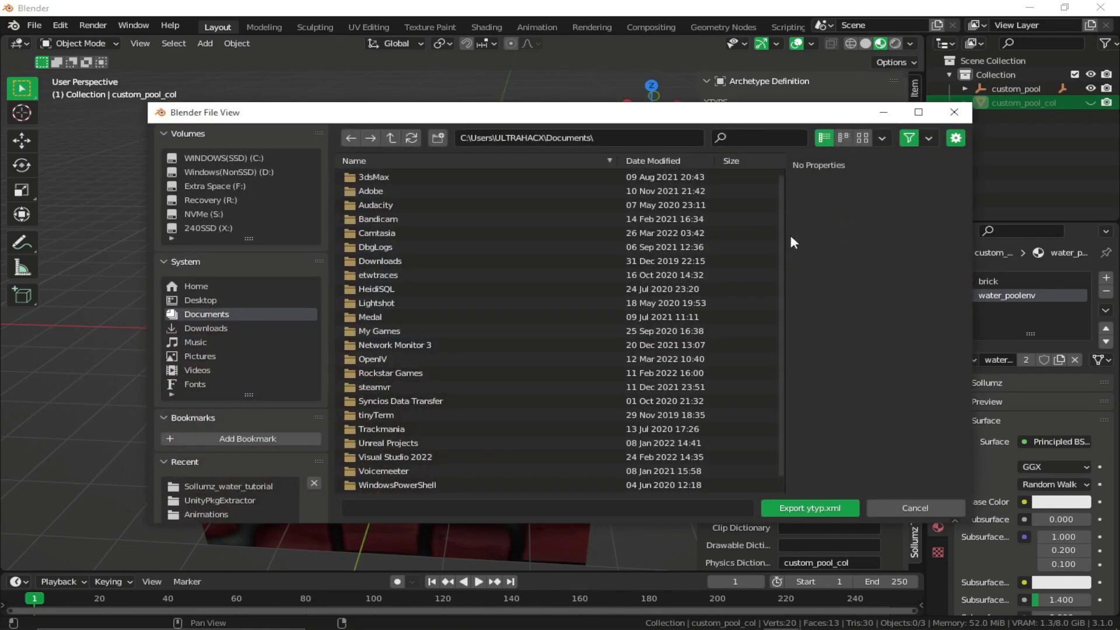
click(233, 486)
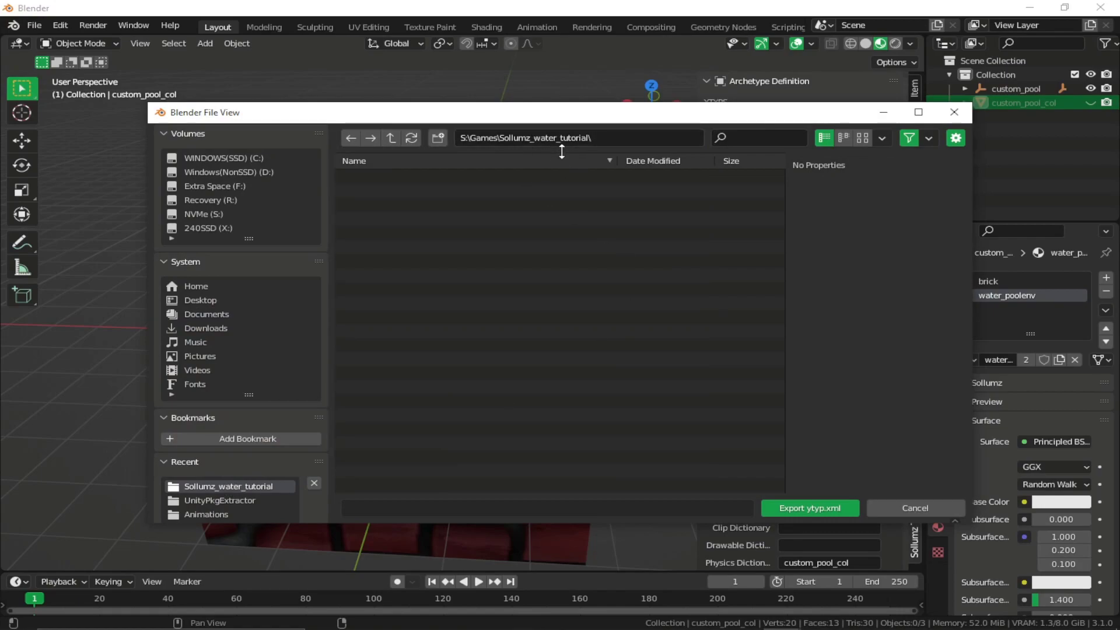
Export the custom_pool ytyp into Sollumz_water_tutorial and select the pool model.
click(814, 508)
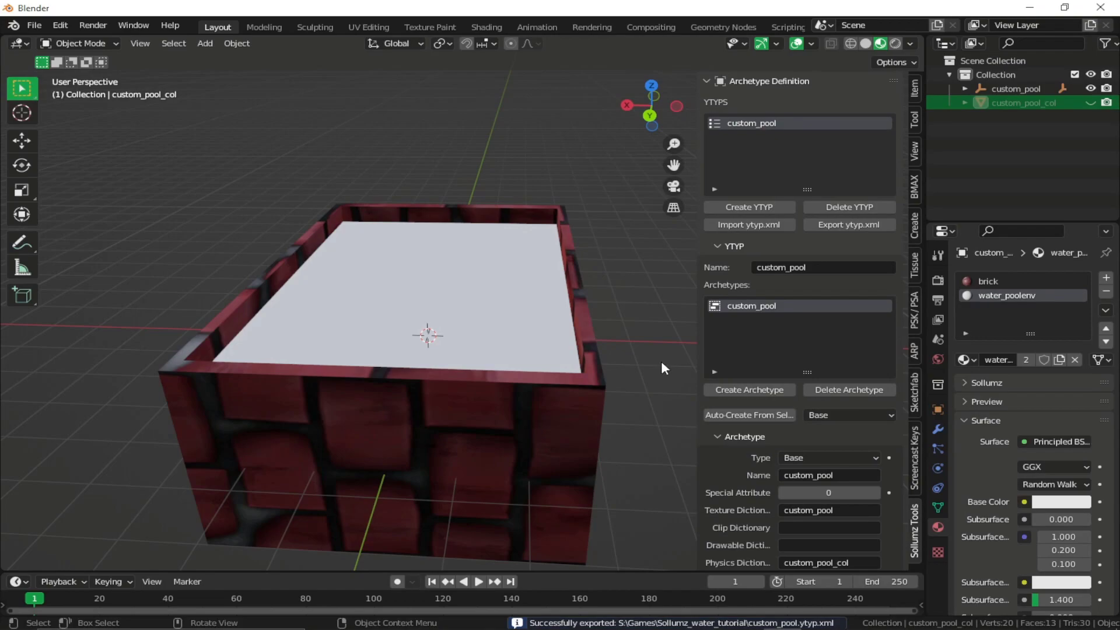
key(n)
click(498, 350)
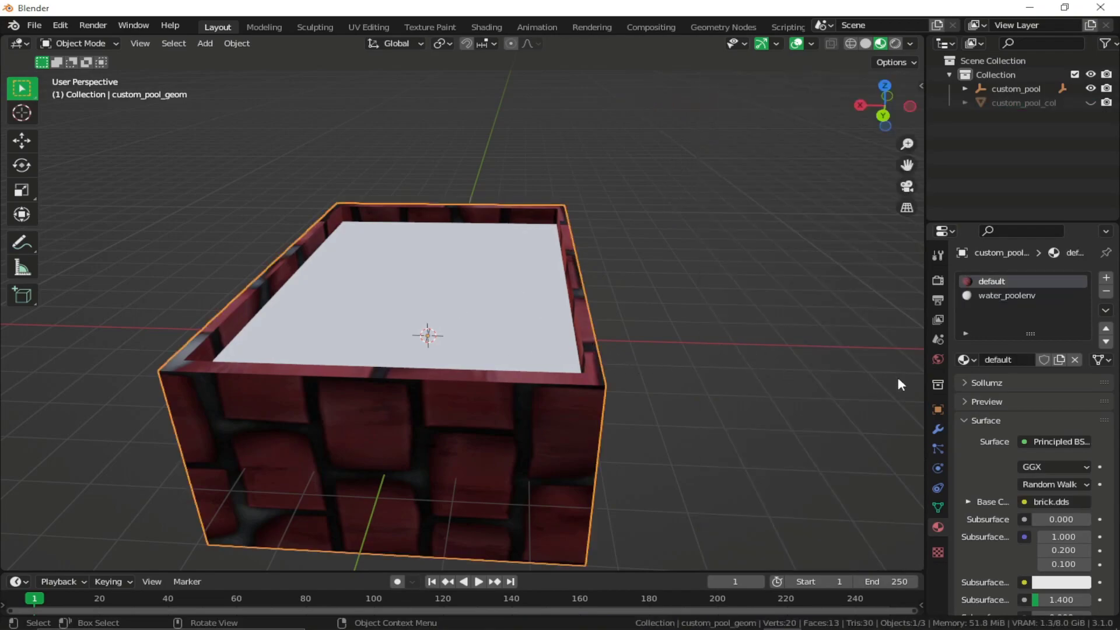
Review water_poolenv's value parameters: FogColor 0.224/0.486/0.576/0.075 and RippleScale 0.2.
click(982, 421)
drag(926, 373, 842, 350)
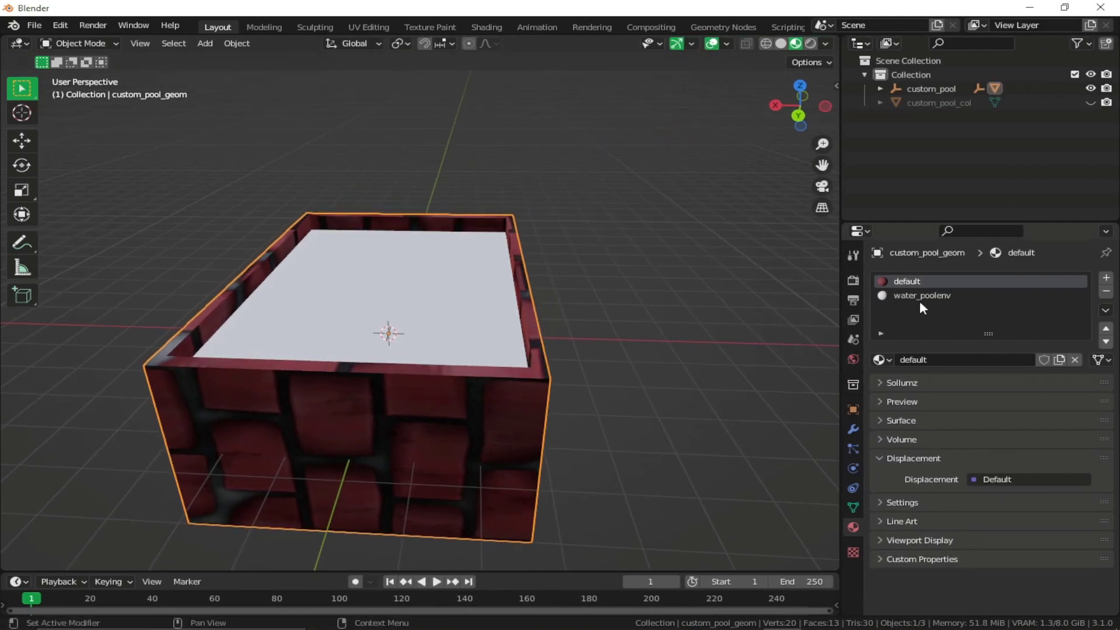
click(944, 295)
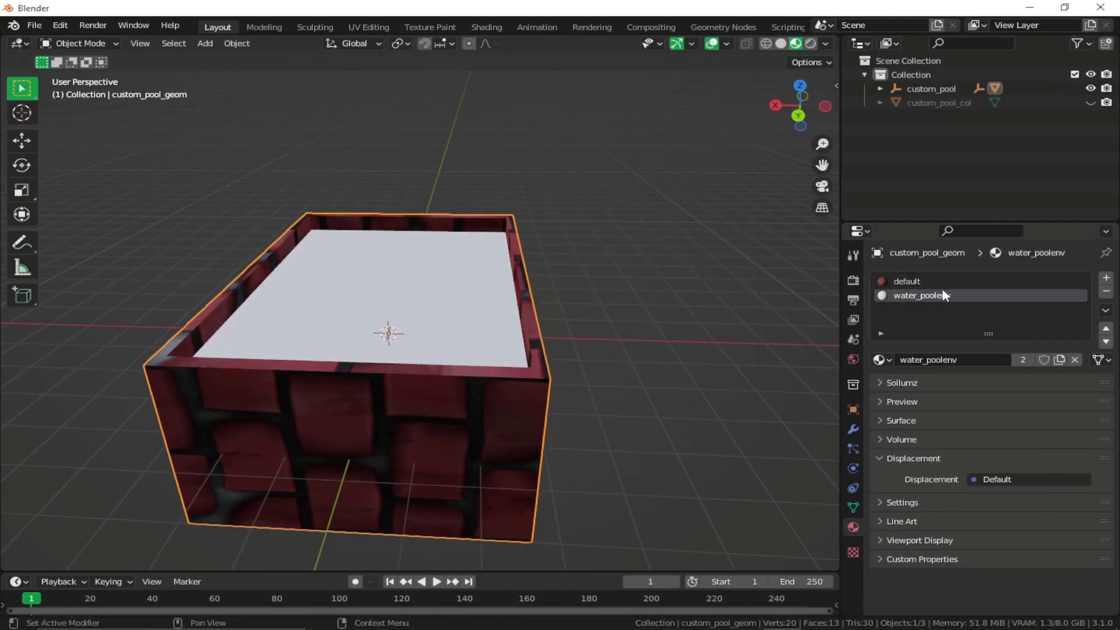
click(900, 384)
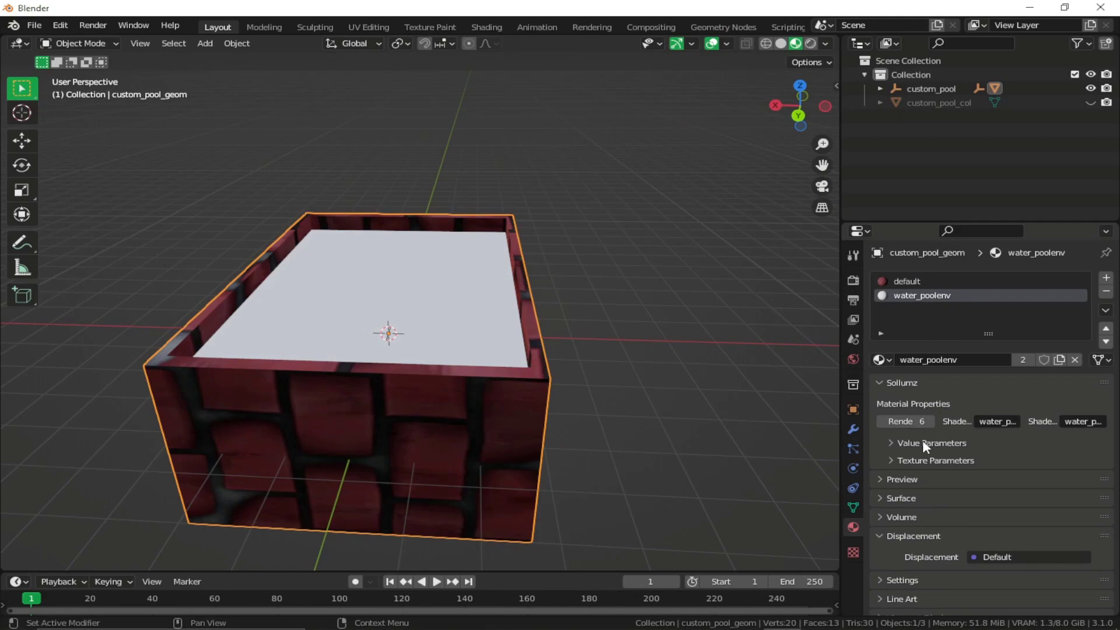
click(906, 449)
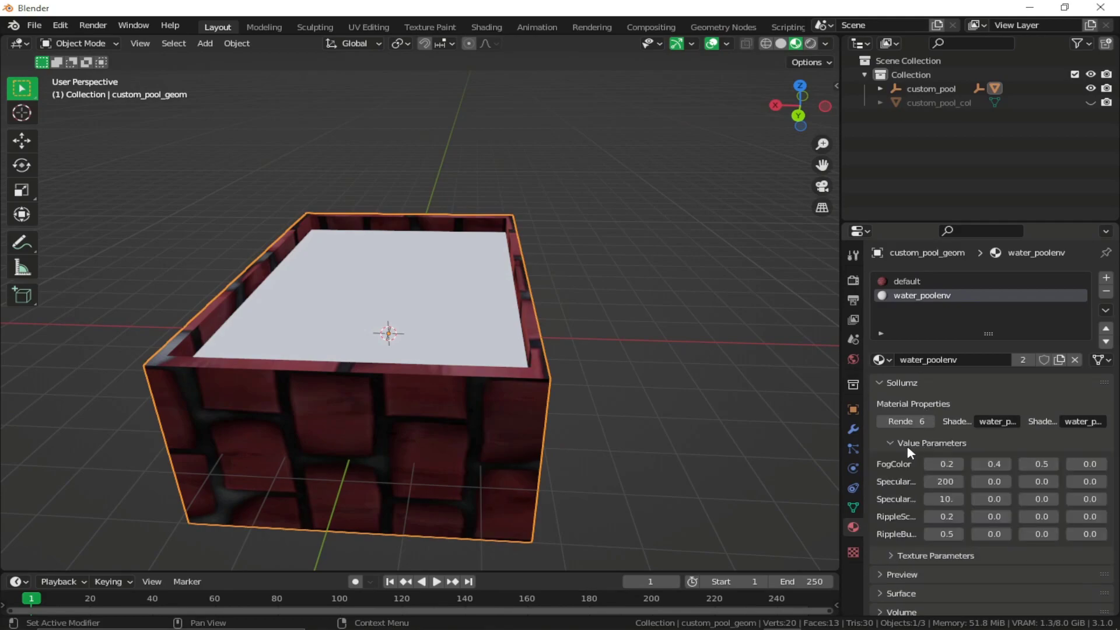
drag(840, 445, 641, 454)
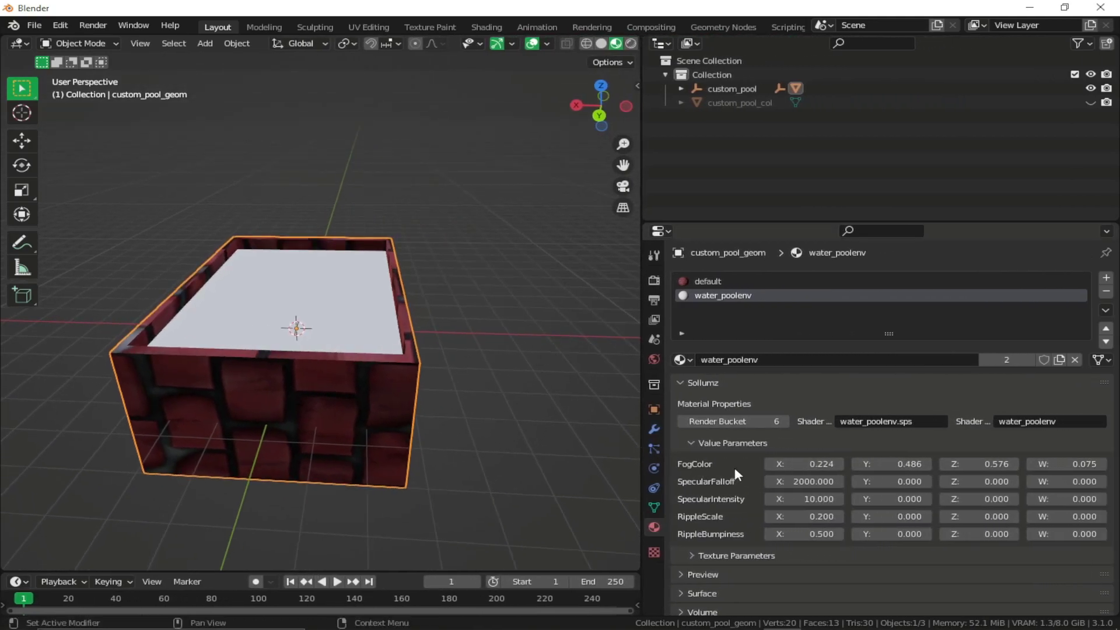
middle_drag(443, 430, 484, 405)
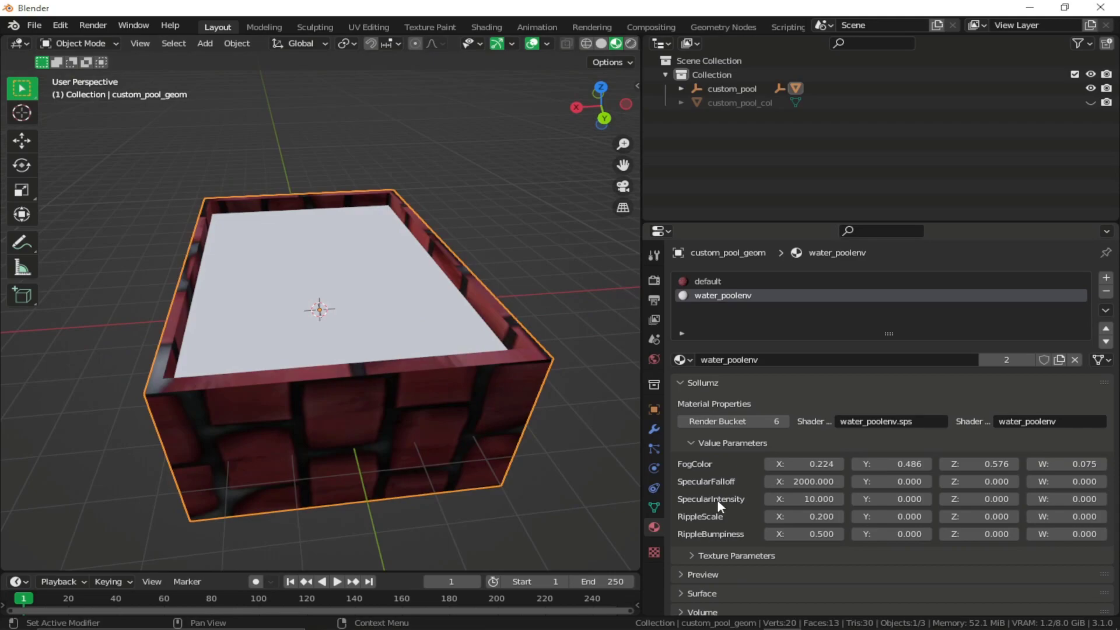
middle_drag(571, 432, 298, 325)
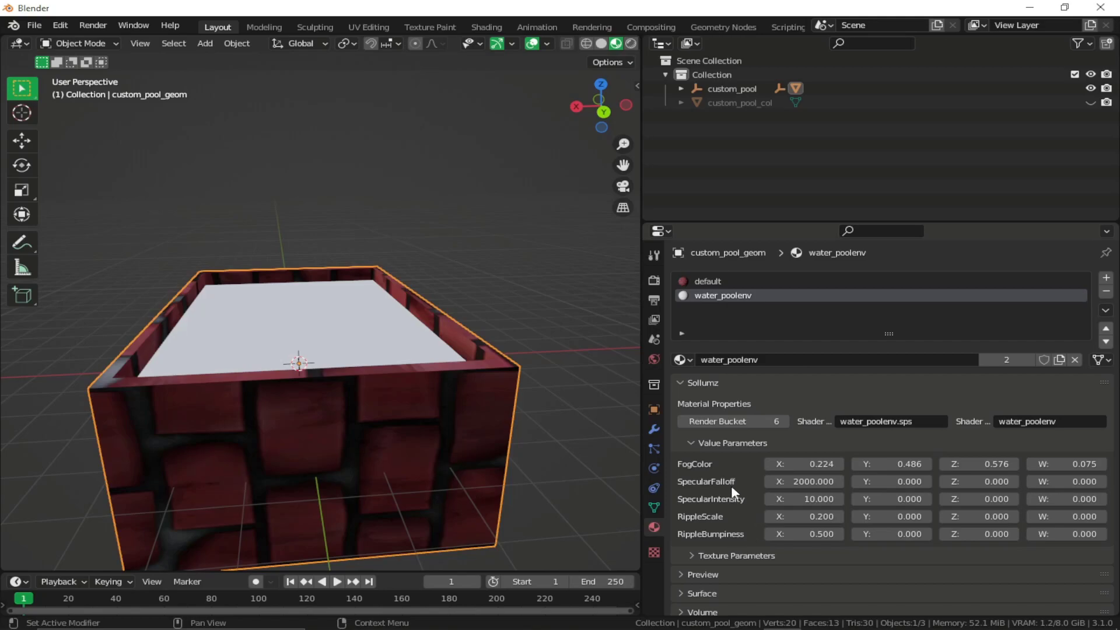
click(736, 443)
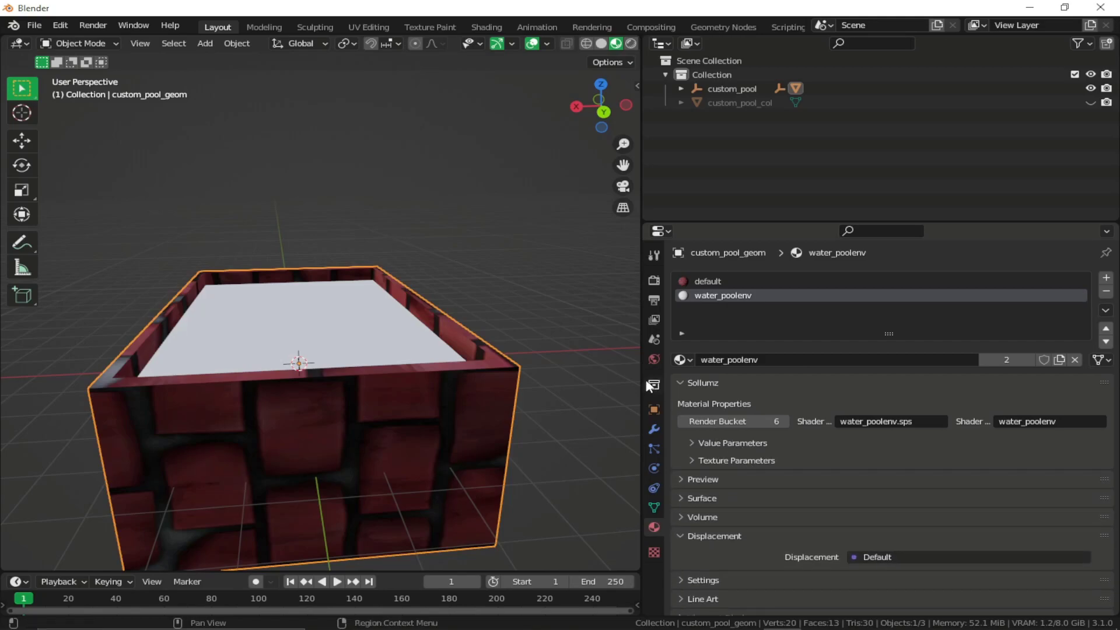
drag(639, 374, 700, 374)
Select custom_pool together with its whole hierarchy.
click(807, 90)
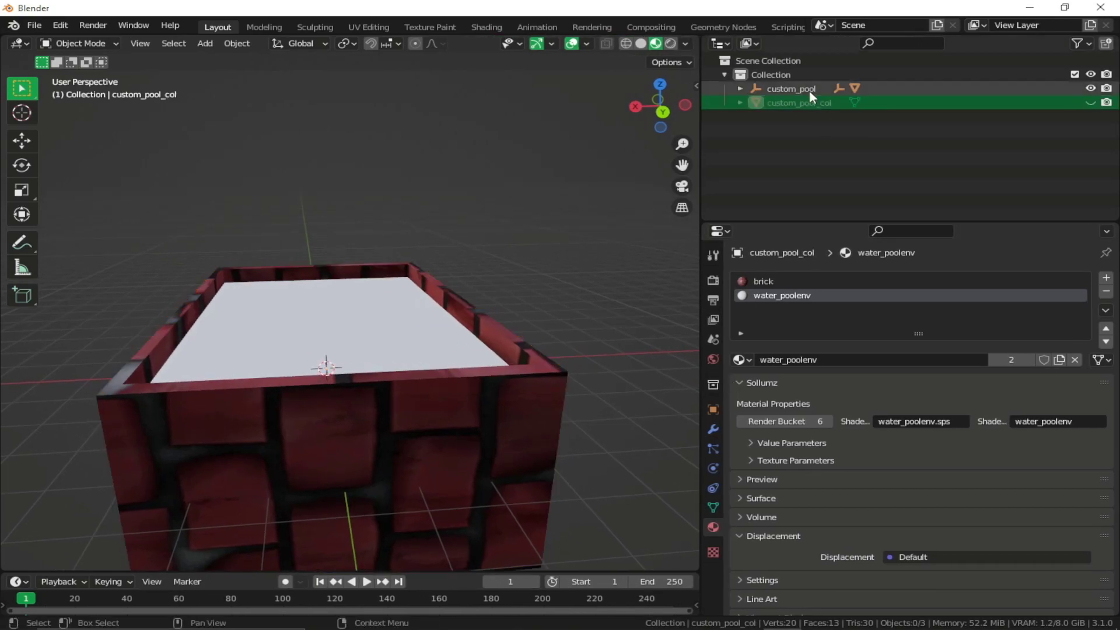
right_click(806, 89)
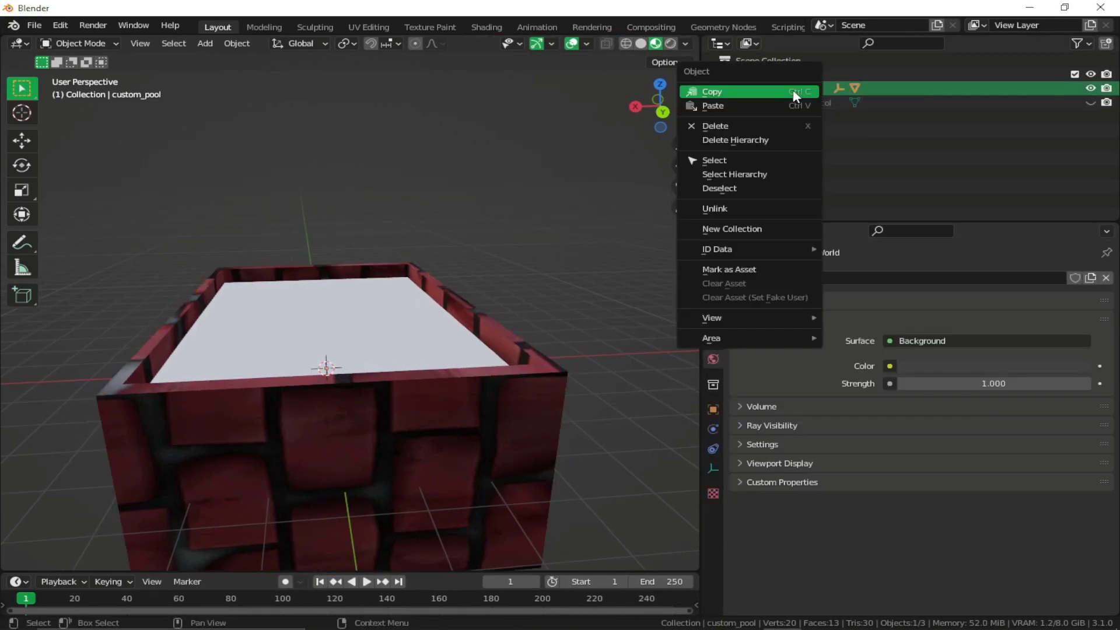
click(729, 174)
Export the selected objects as CodeWalker XML to Sollumz_water_tutorial, then switch to Explorer.
click(35, 26)
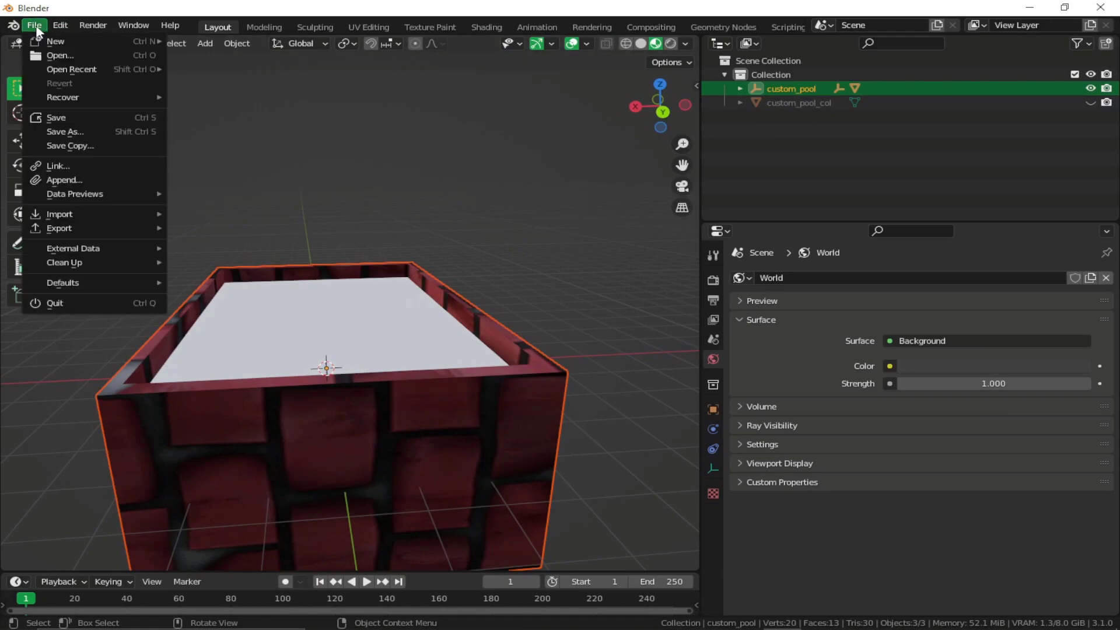
mouse_move(58, 227)
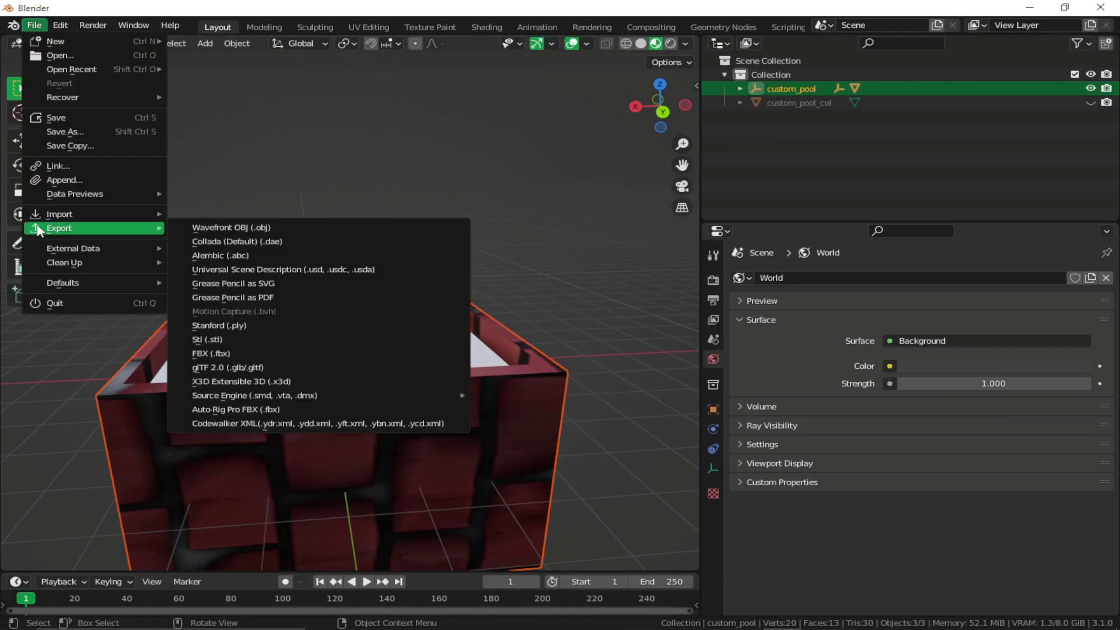
click(247, 419)
click(199, 486)
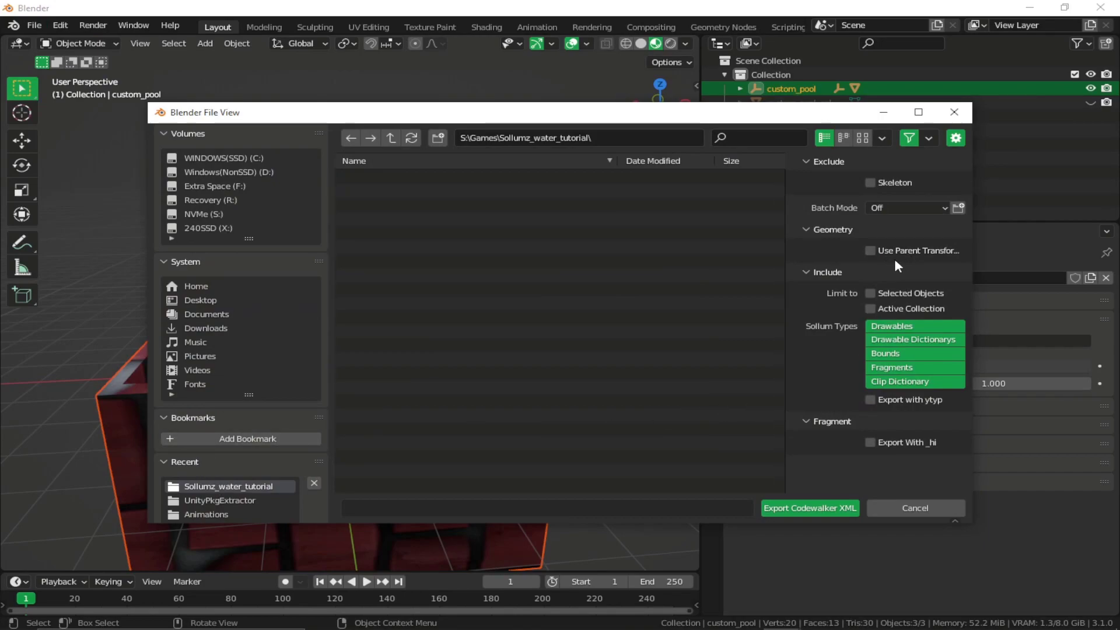
click(870, 293)
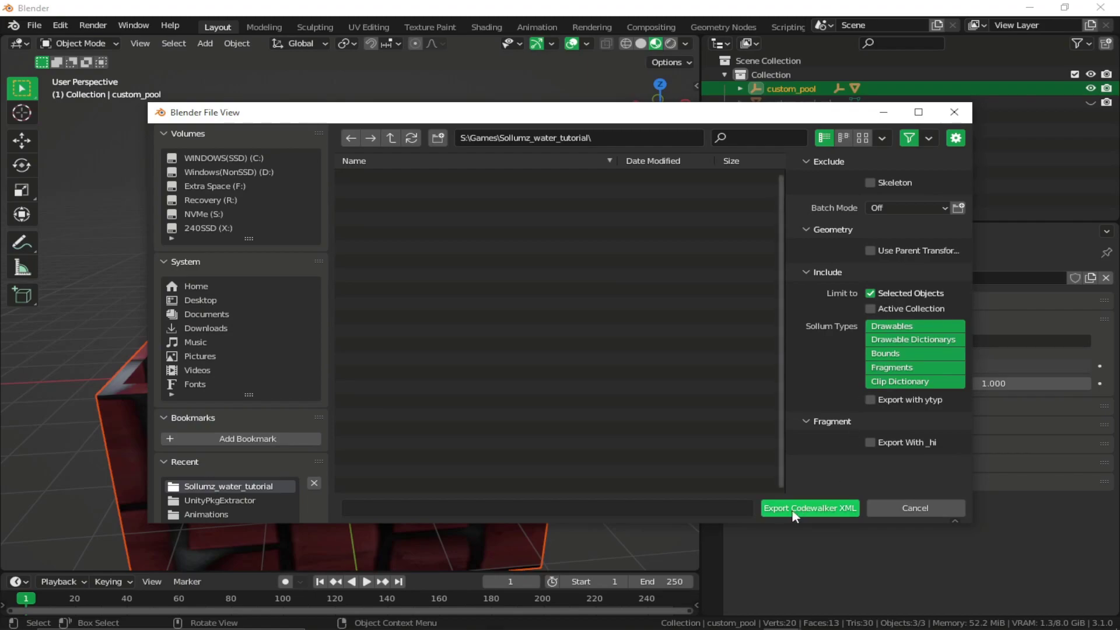
click(816, 510)
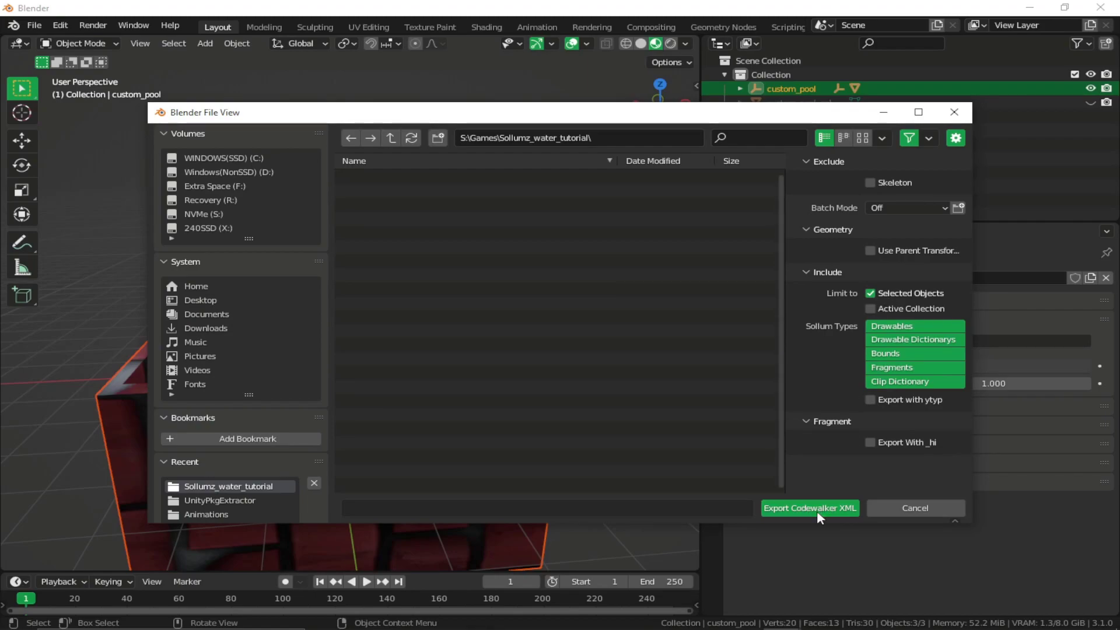
key(alt+Tab)
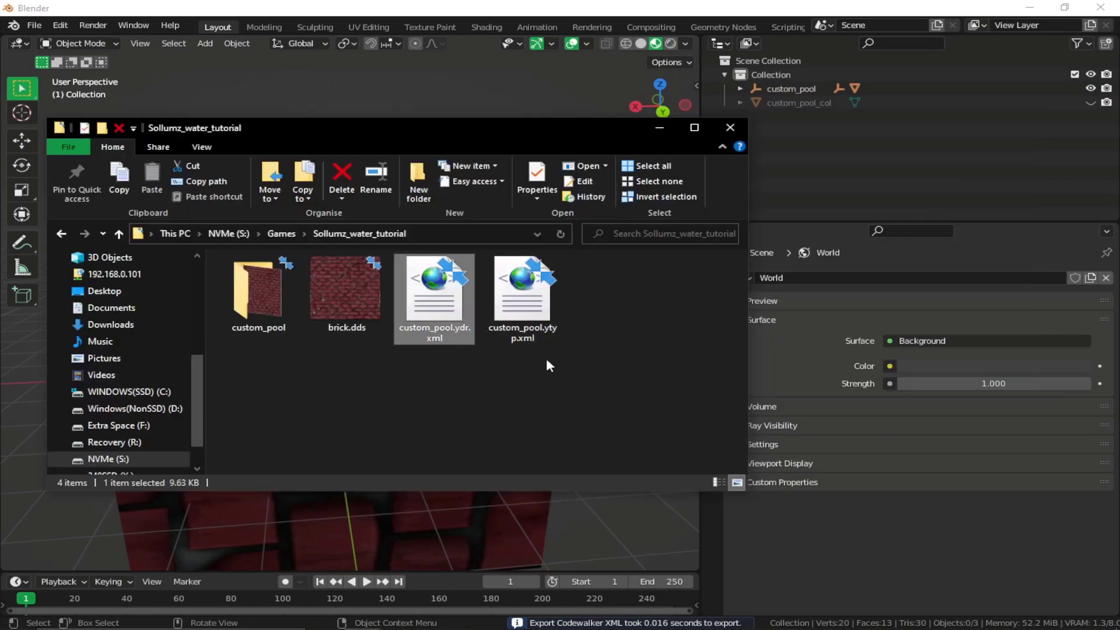
In RPF Explorer, open mods\update\x64\dlcpacks\addonprops\dlc.rpf\props.rpf.
click(530, 339)
click(443, 326)
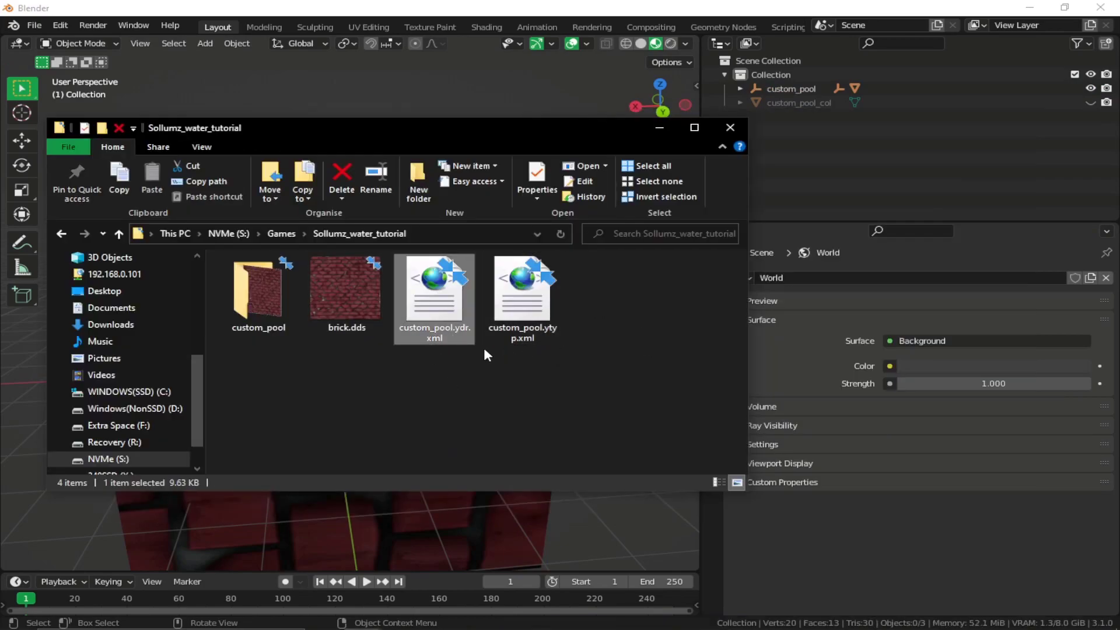
click(744, 622)
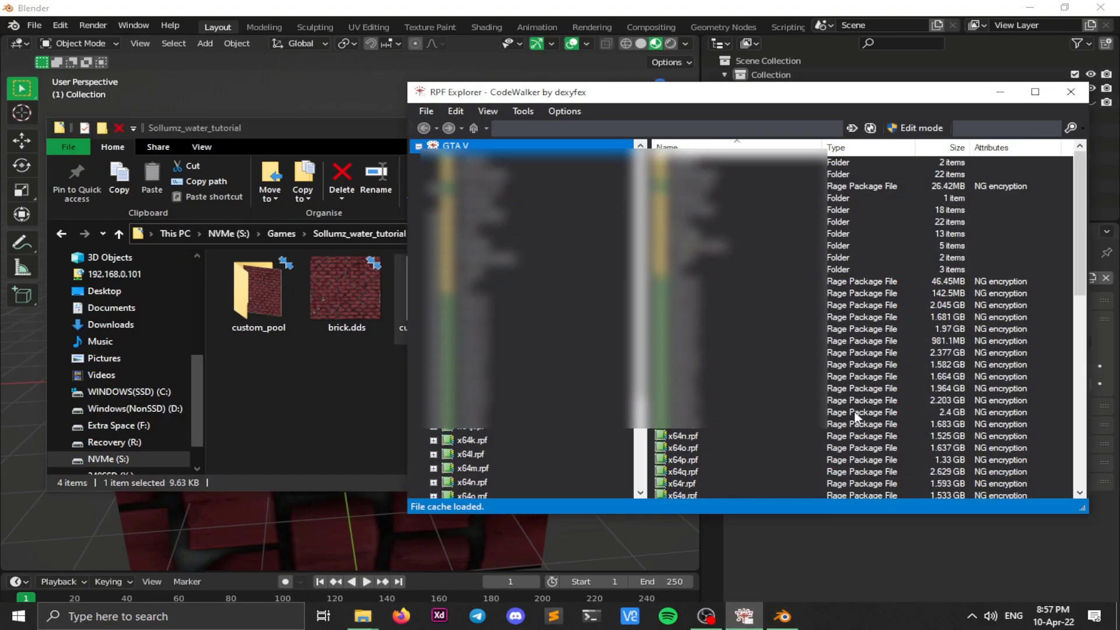
double_click(694, 223)
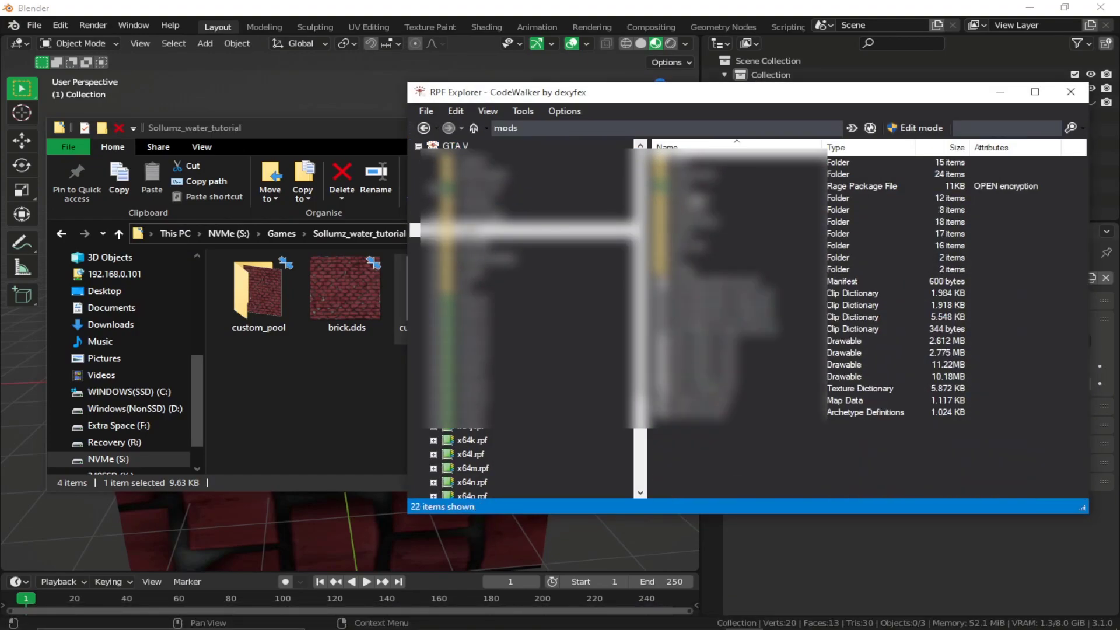
double_click(659, 267)
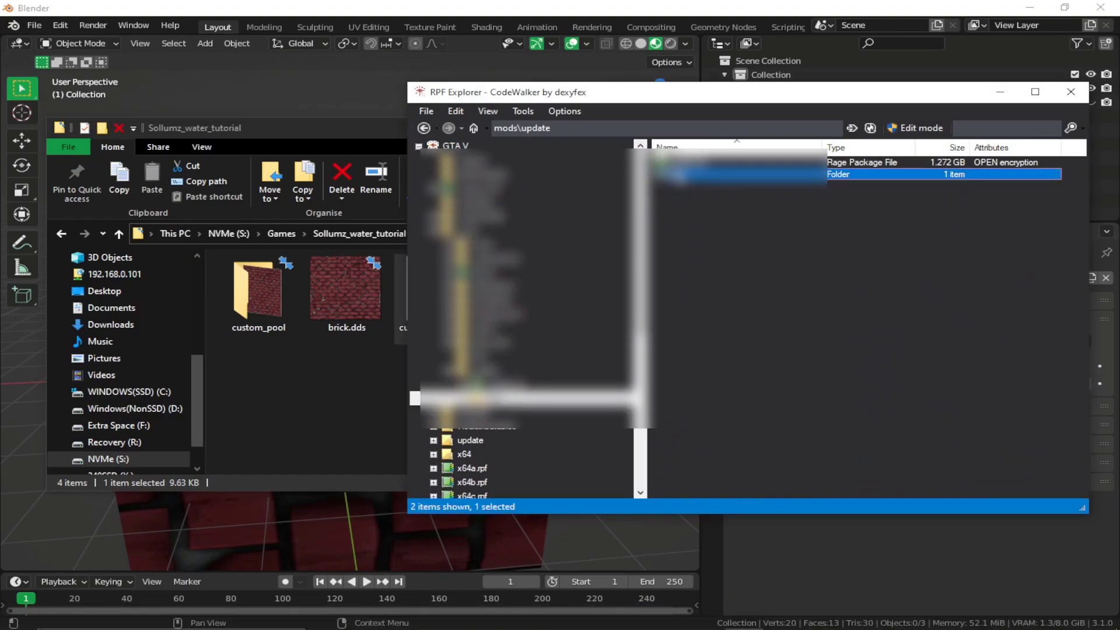
double_click(688, 174)
double_click(689, 165)
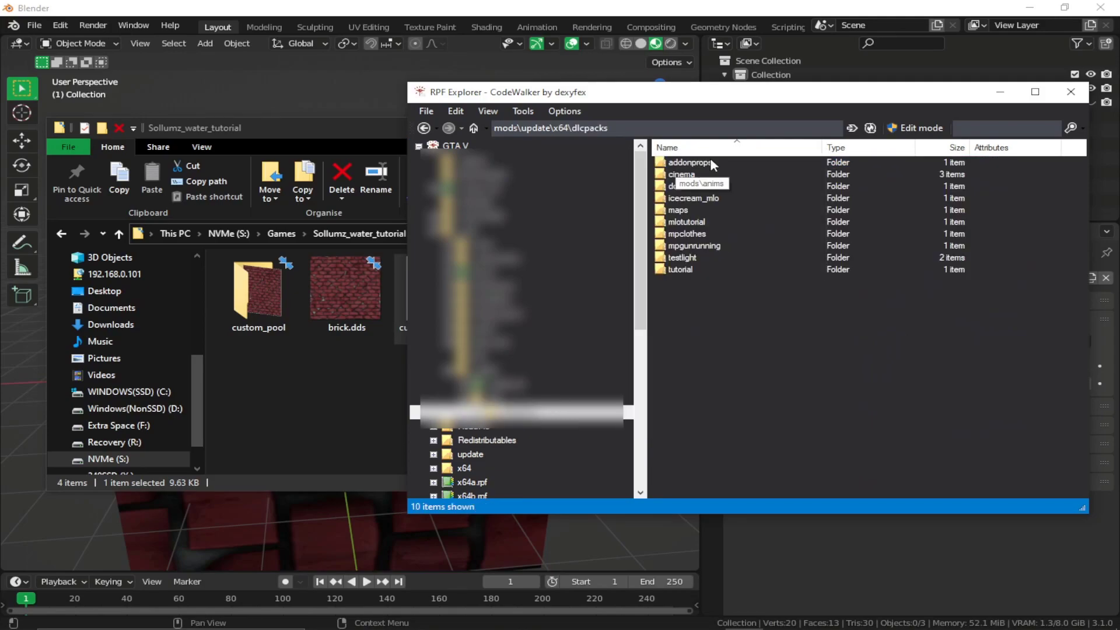
double_click(698, 167)
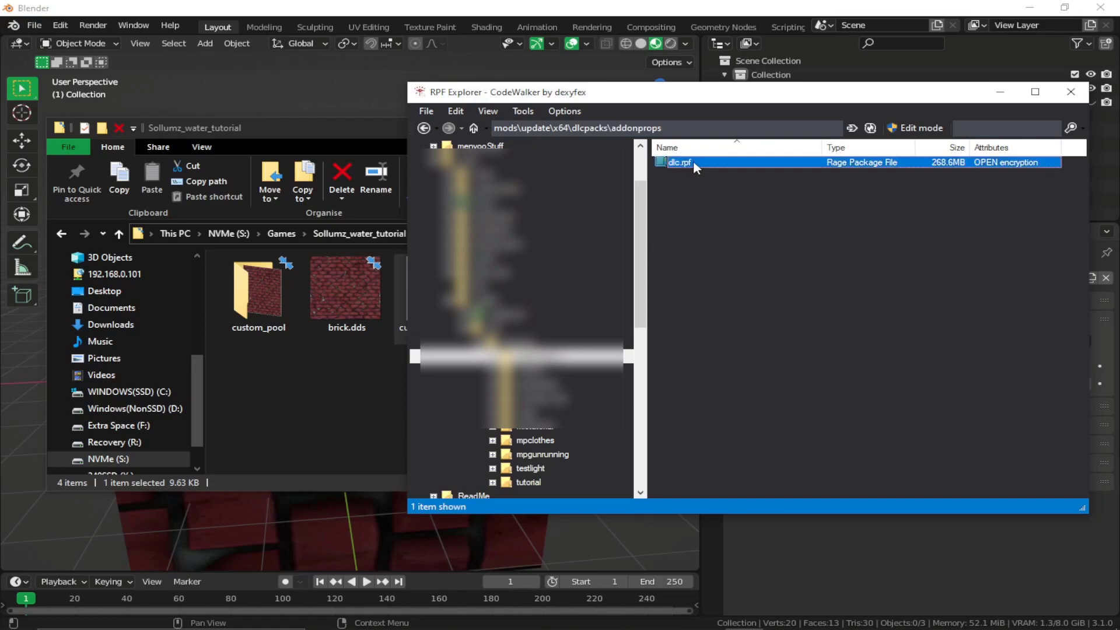
double_click(694, 166)
double_click(692, 166)
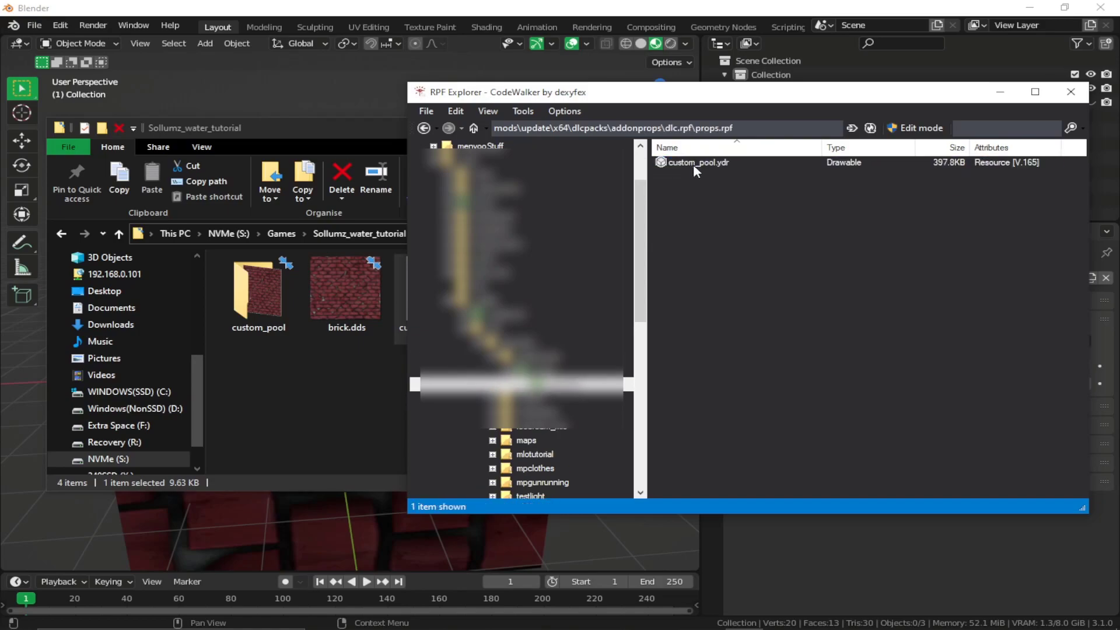
Enable Edit mode and drag custom_pool.ydr.xml and custom_pool.ytyp.xml into props.rpf.
click(914, 128)
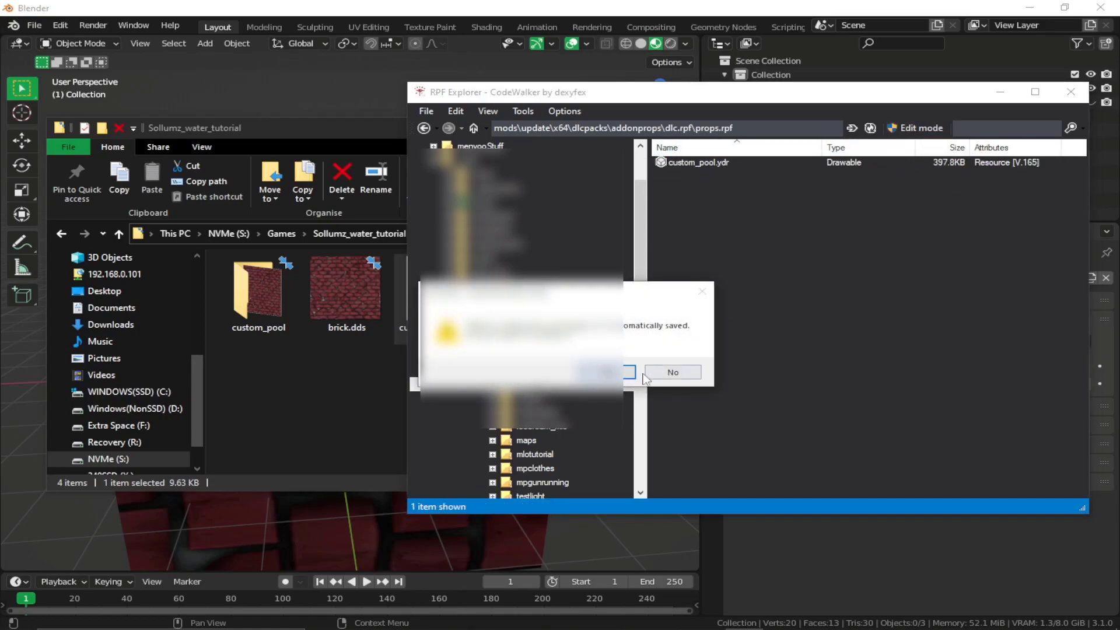
click(667, 371)
click(331, 368)
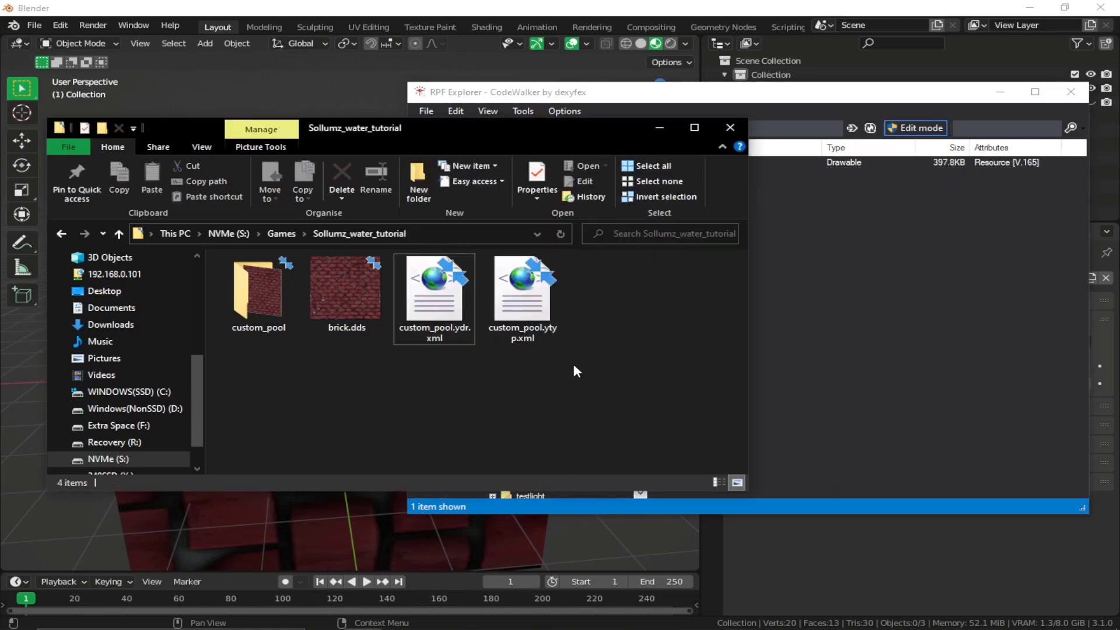
click(512, 330)
ctrl+click(447, 307)
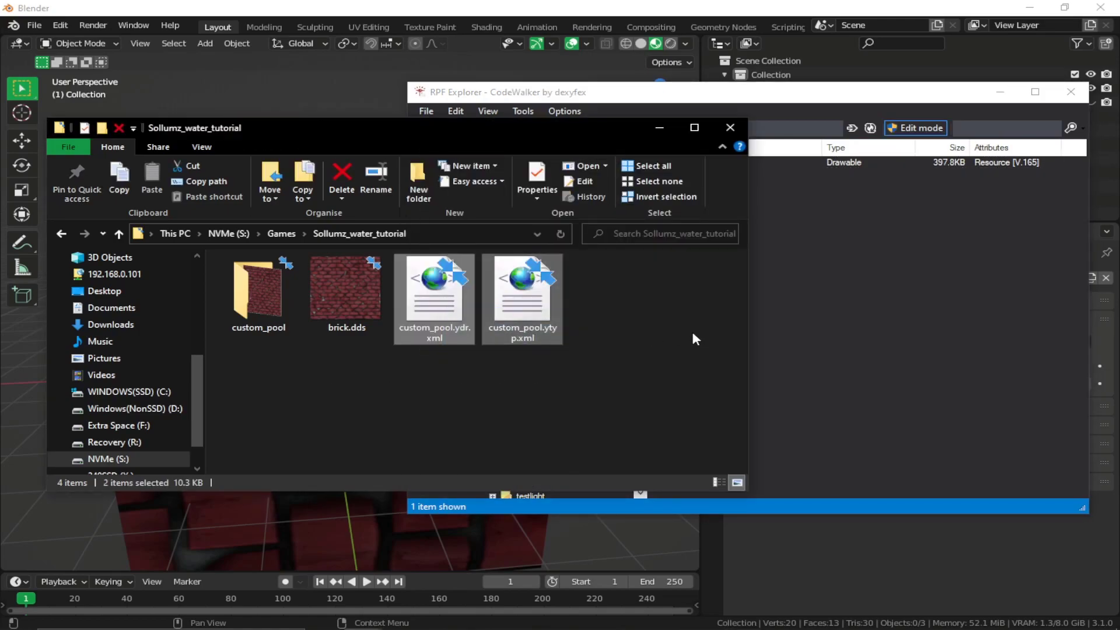
drag(446, 307, 870, 292)
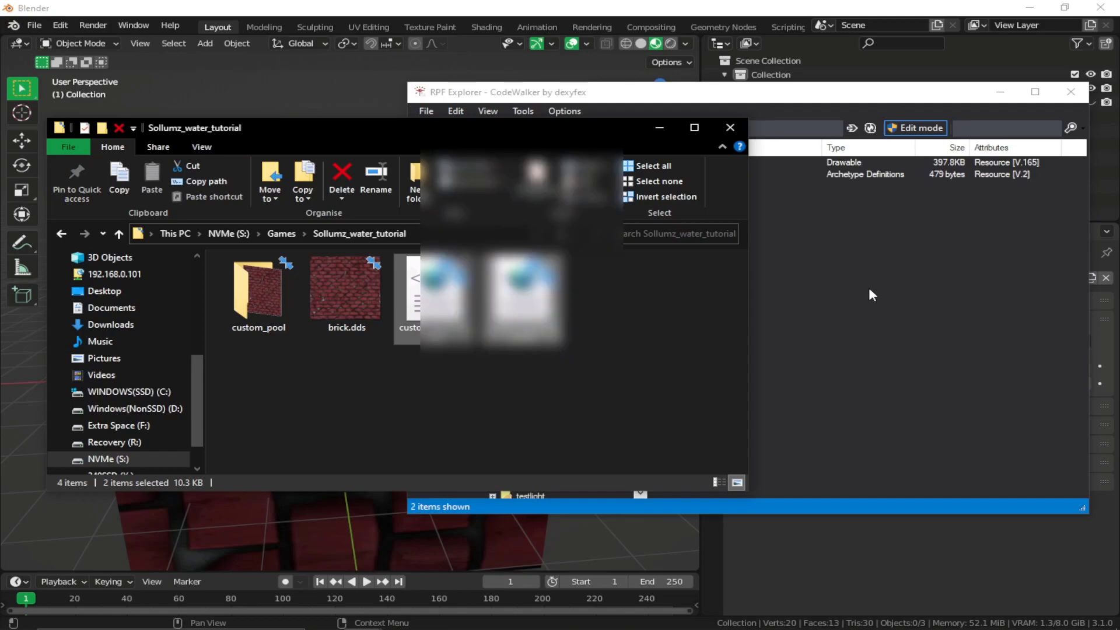
double_click(699, 162)
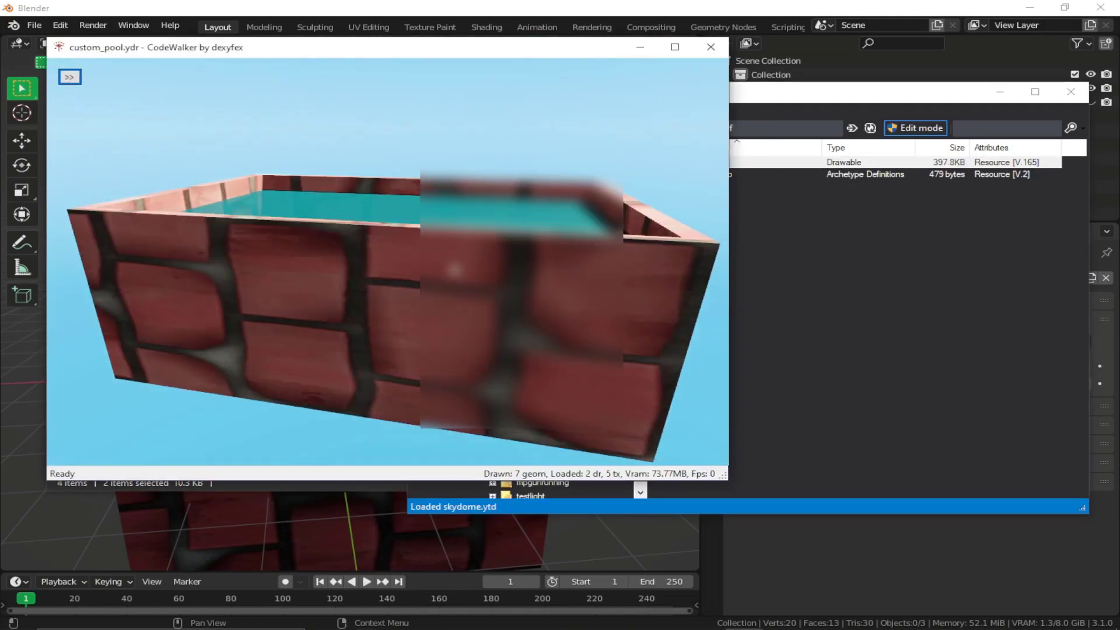
mouse_move(455, 270)
mouse_down()
mouse_move(414, 280)
mouse_move(383, 255)
mouse_move(461, 245)
mouse_move(395, 305)
mouse_move(363, 309)
mouse_move(443, 271)
mouse_up()
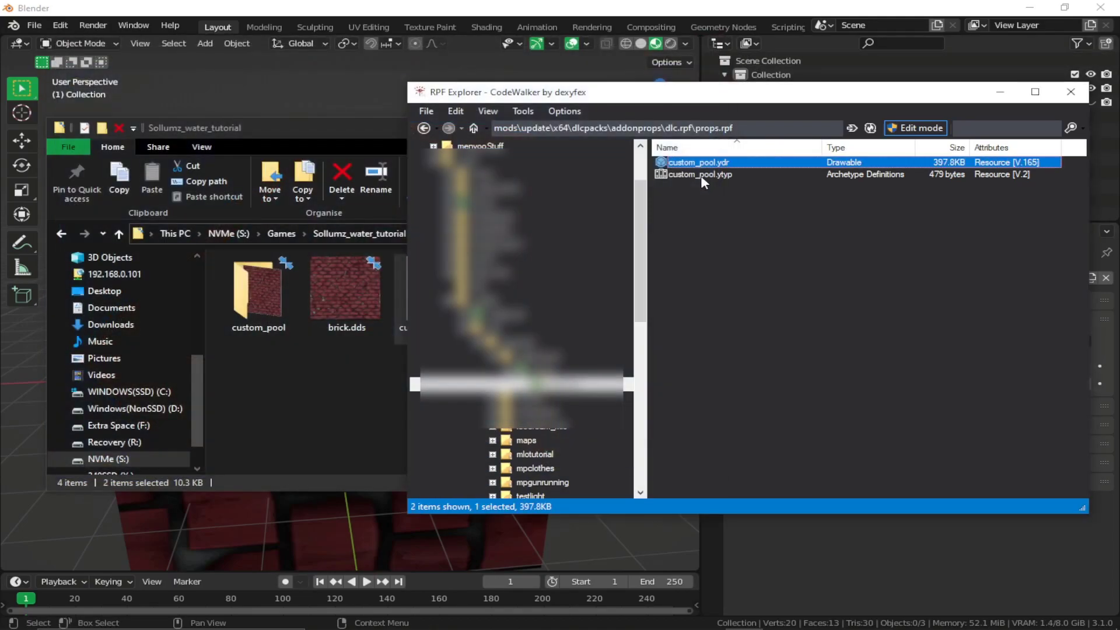
click(710, 46)
double_click(701, 174)
click(701, 65)
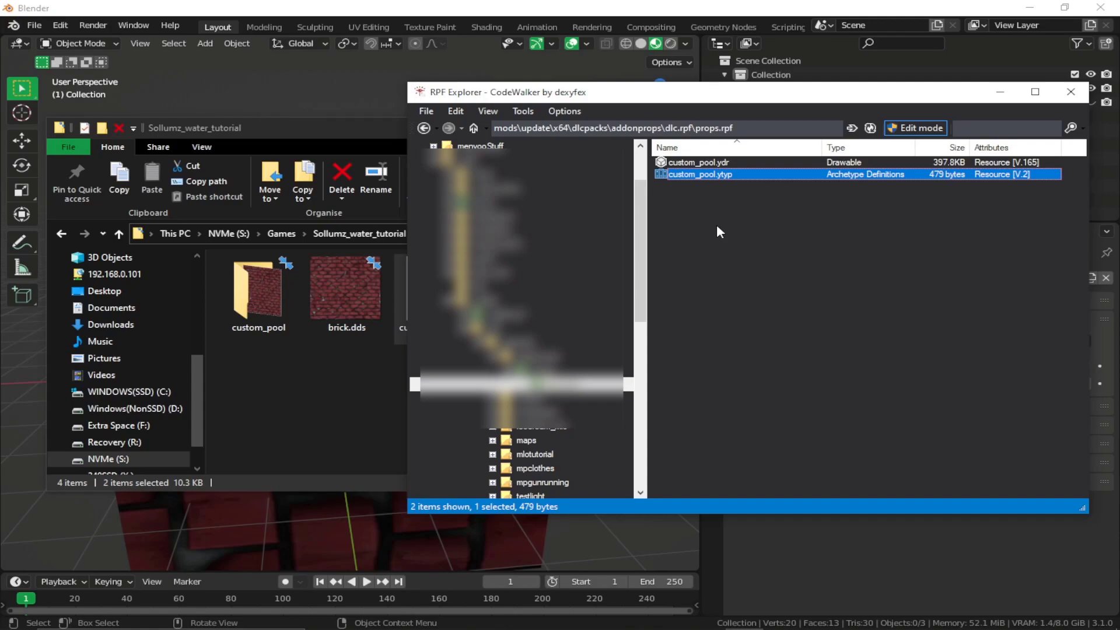
Launch CodeWalker's world viewer maximised, with the side panel expanded and Show Toolbar checked.
click(362, 615)
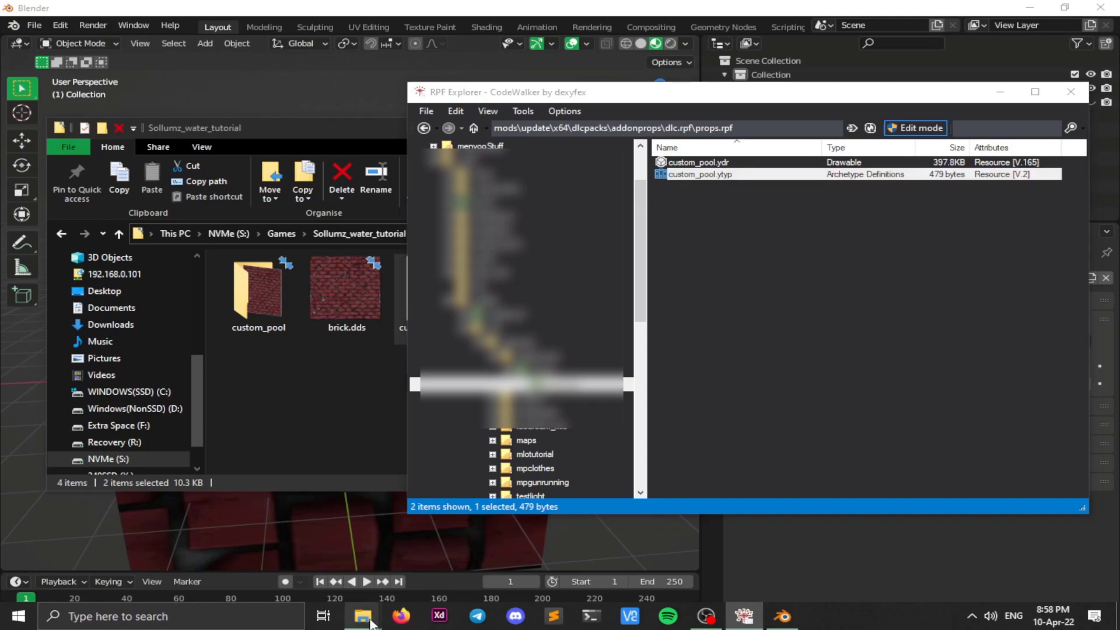
click(209, 551)
double_click(257, 343)
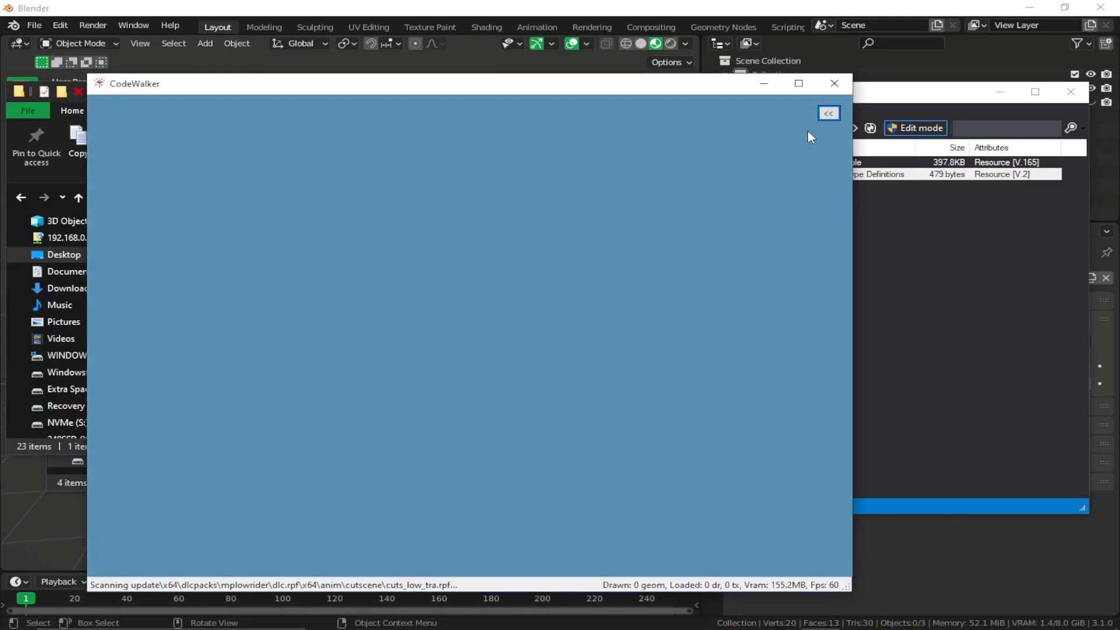
click(828, 113)
click(799, 83)
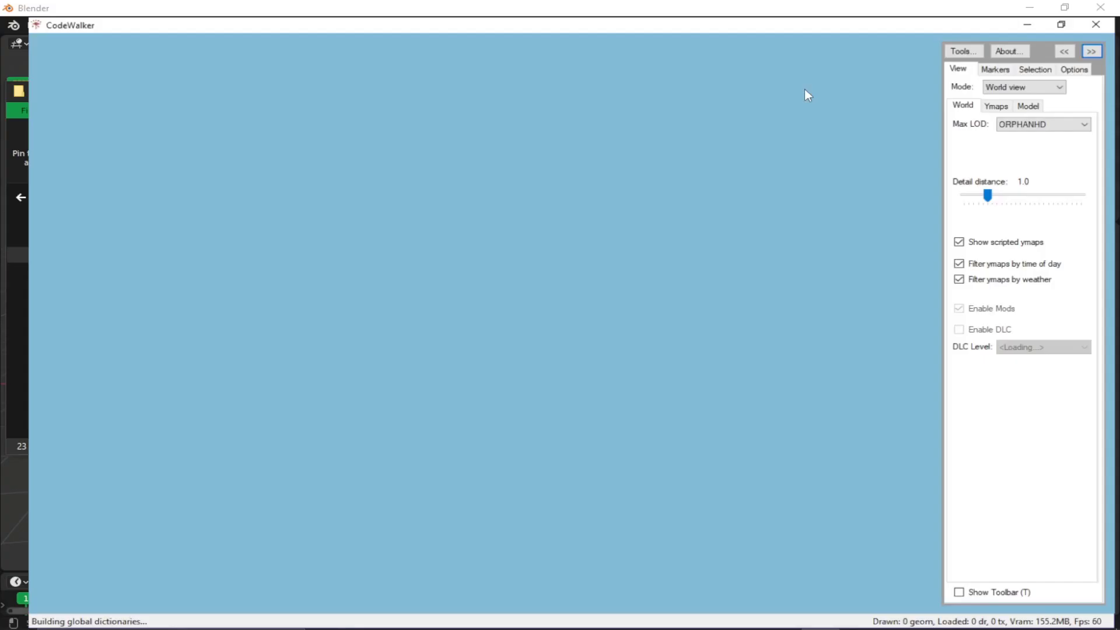
click(972, 590)
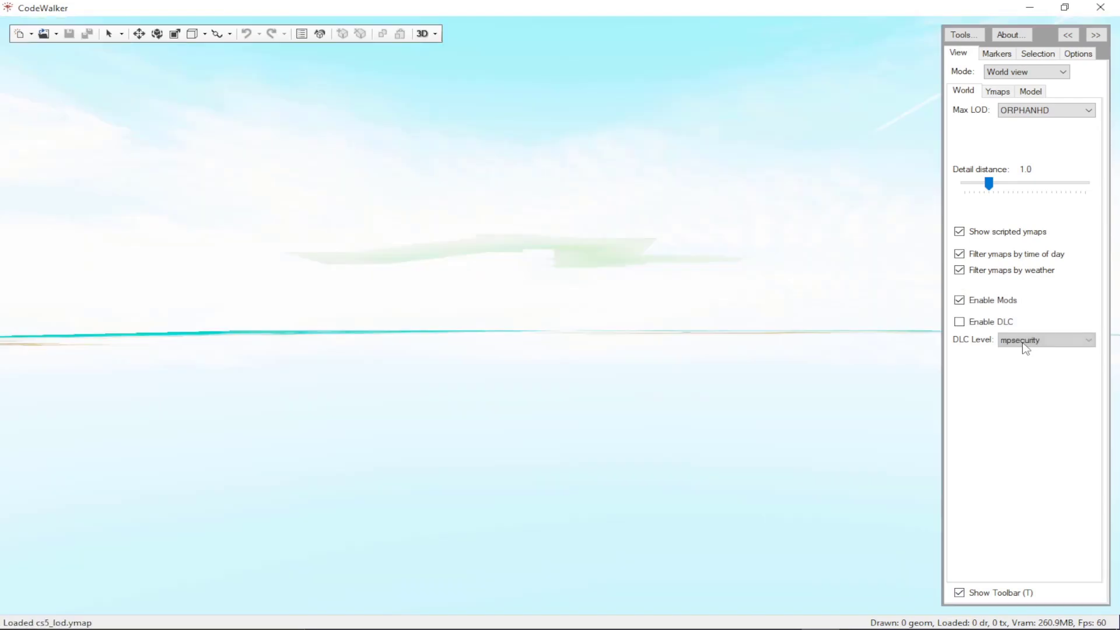
Set DLC Level to addonprops, enable DLC, and fly the camera into the city.
click(1026, 344)
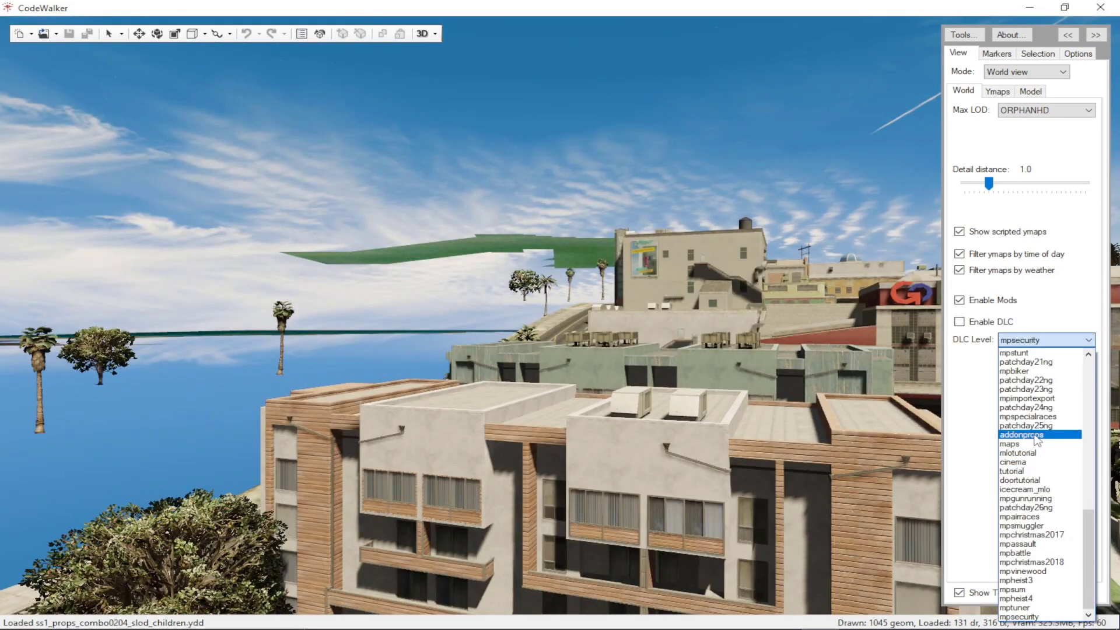
click(1021, 435)
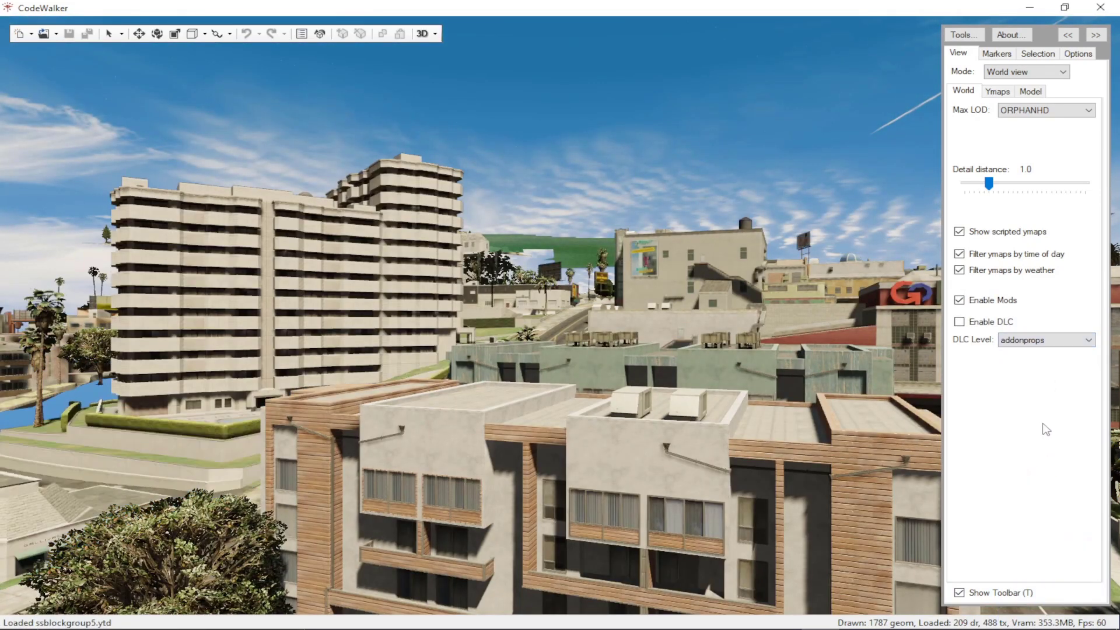
click(991, 321)
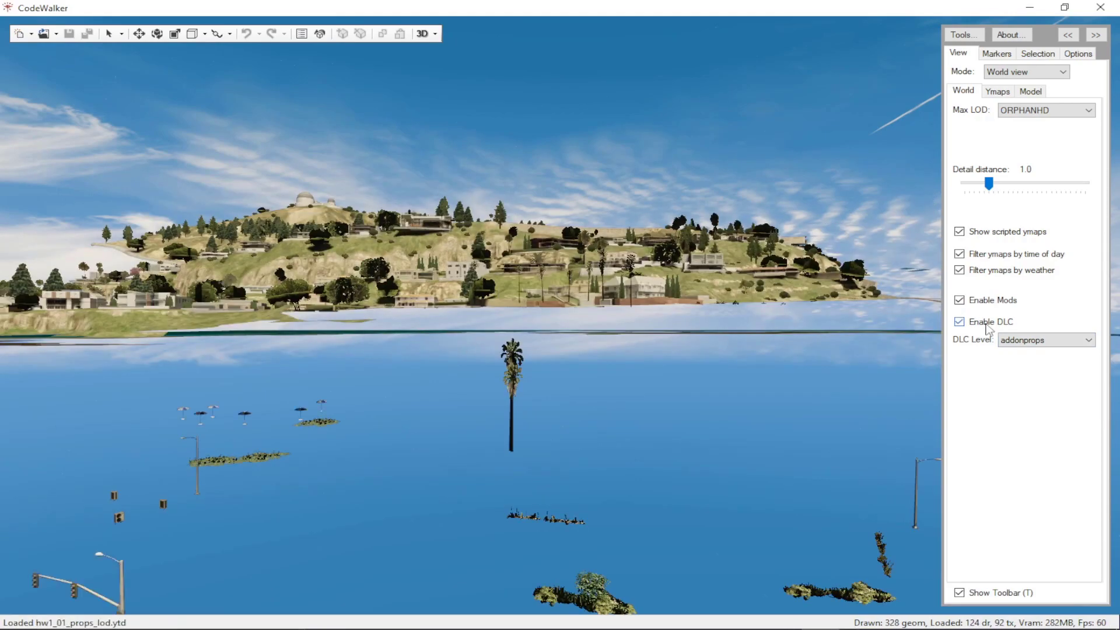
drag(682, 356, 592, 376)
key(w)
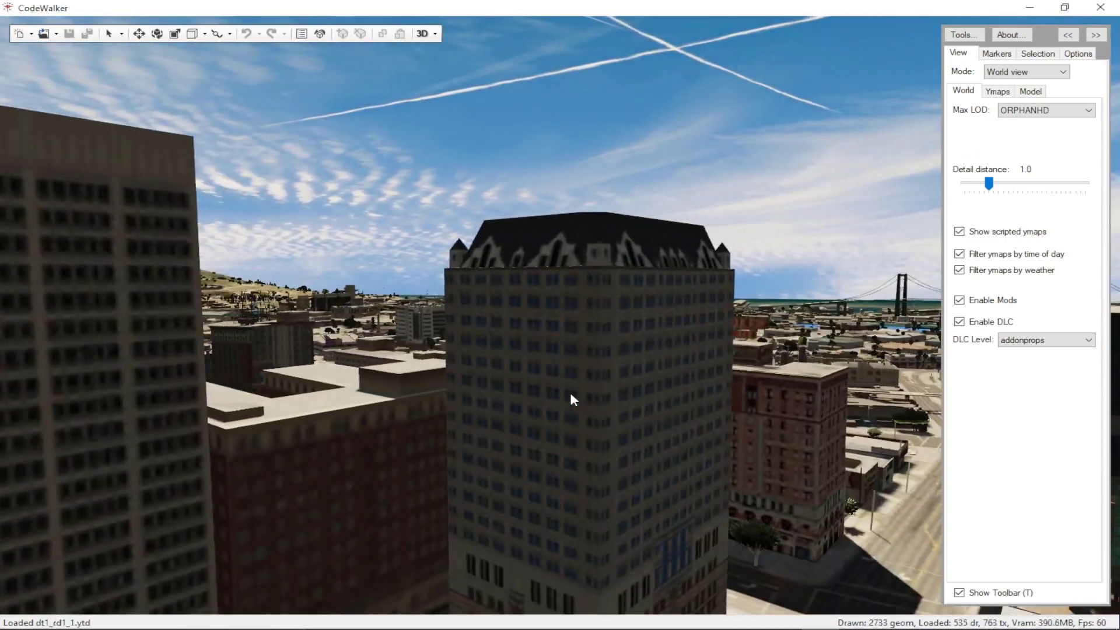
drag(569, 400, 581, 470)
Create map1.ymap in a new project and add an entity with archetype custom_pool.
click(30, 33)
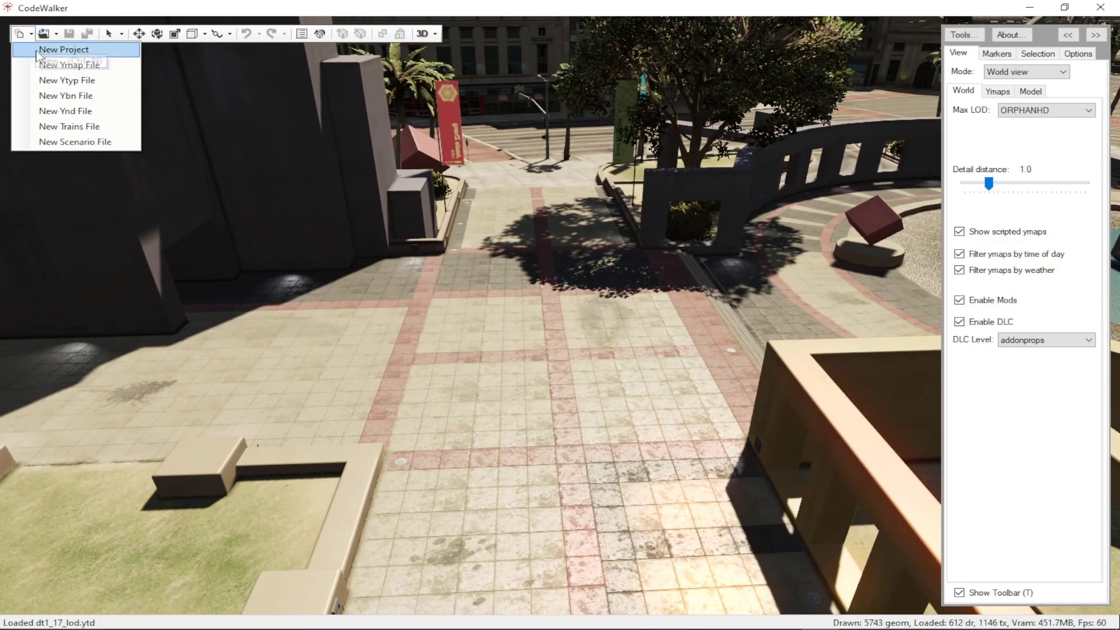
click(54, 66)
click(175, 194)
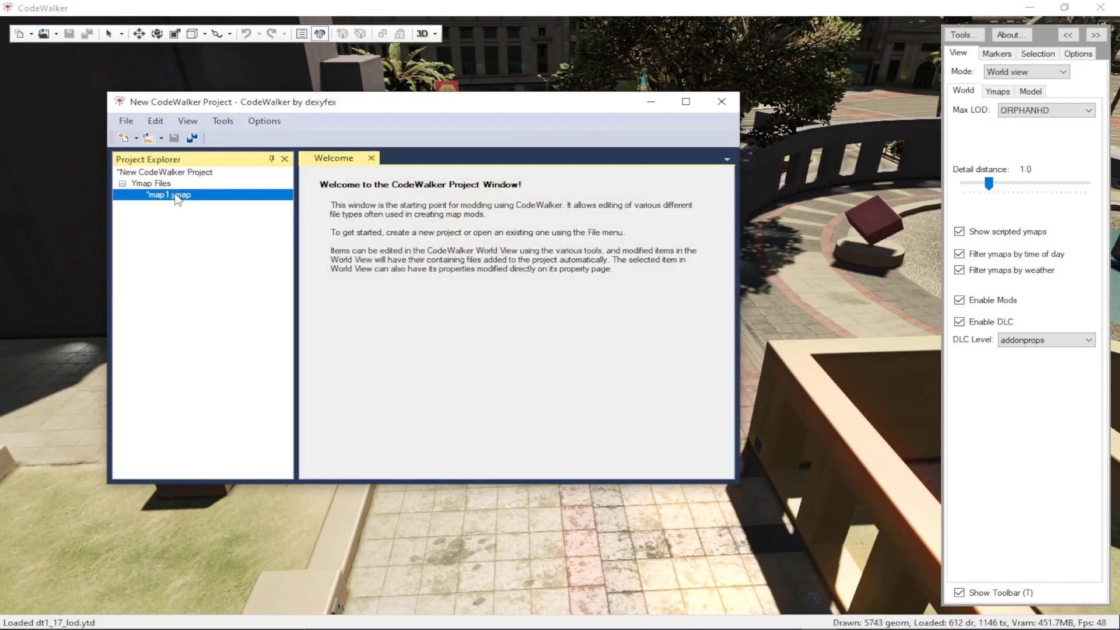
click(224, 121)
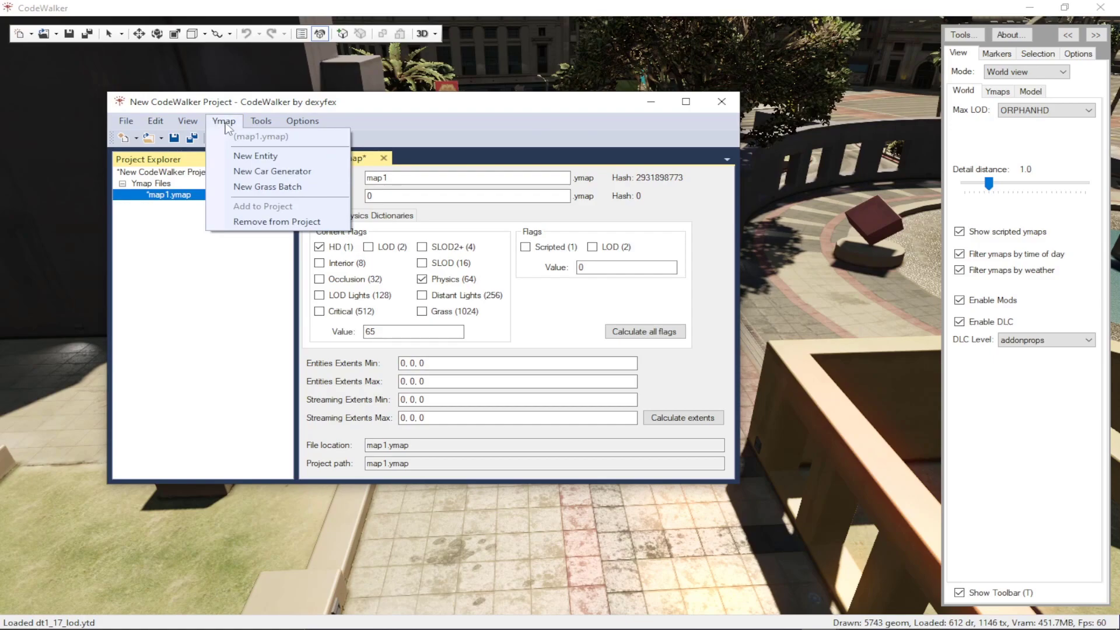
click(247, 156)
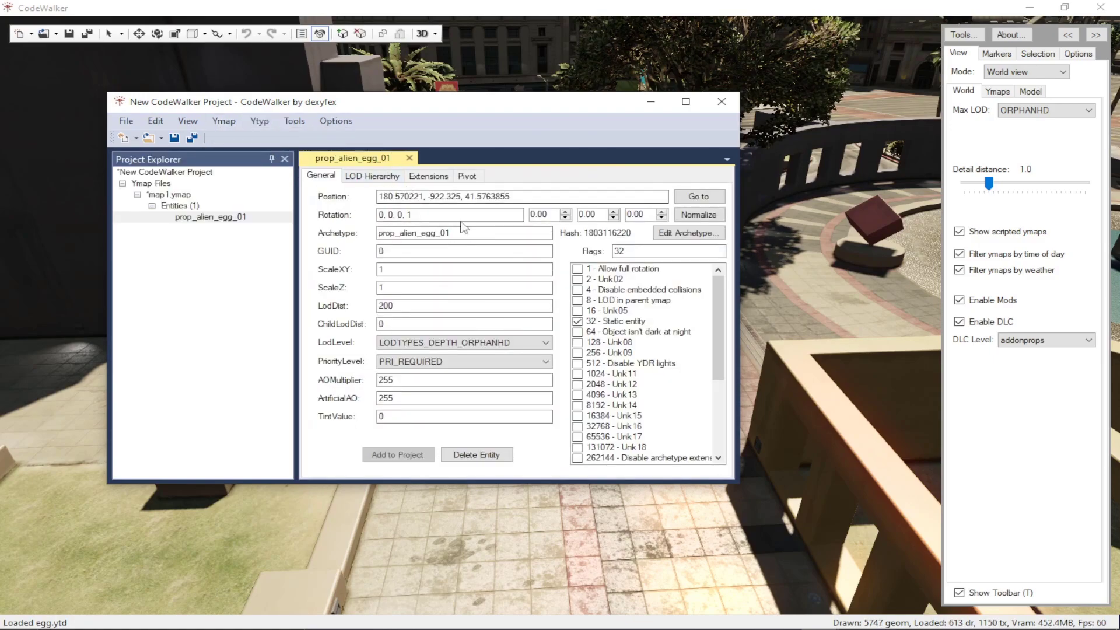
key(alt+Tab)
key(Tab)
key(Tab)
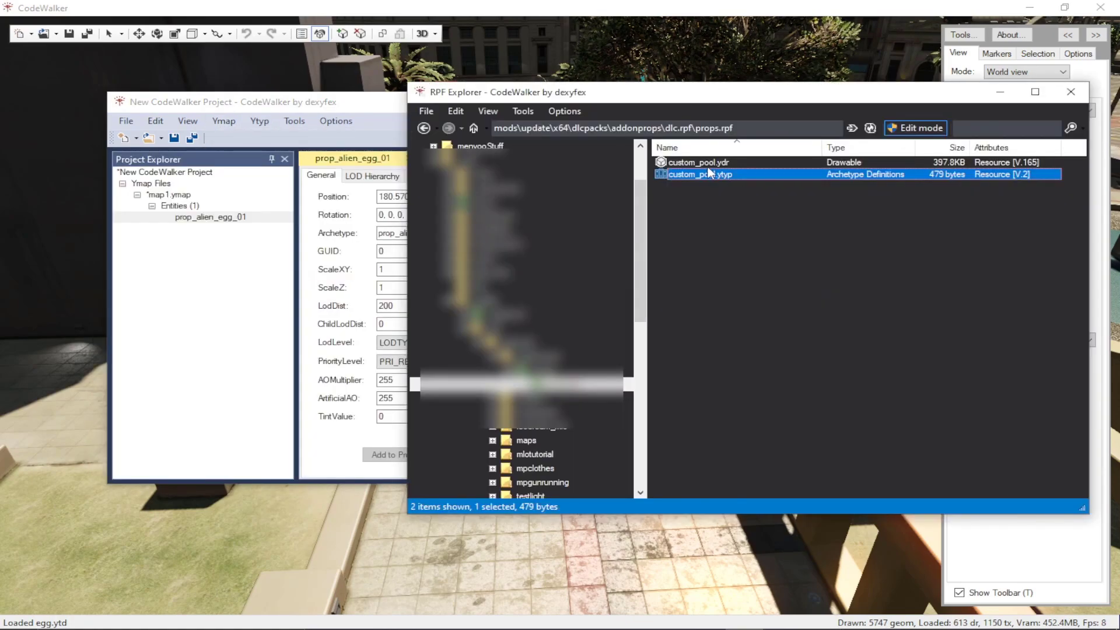
key(Up)
click(1011, 97)
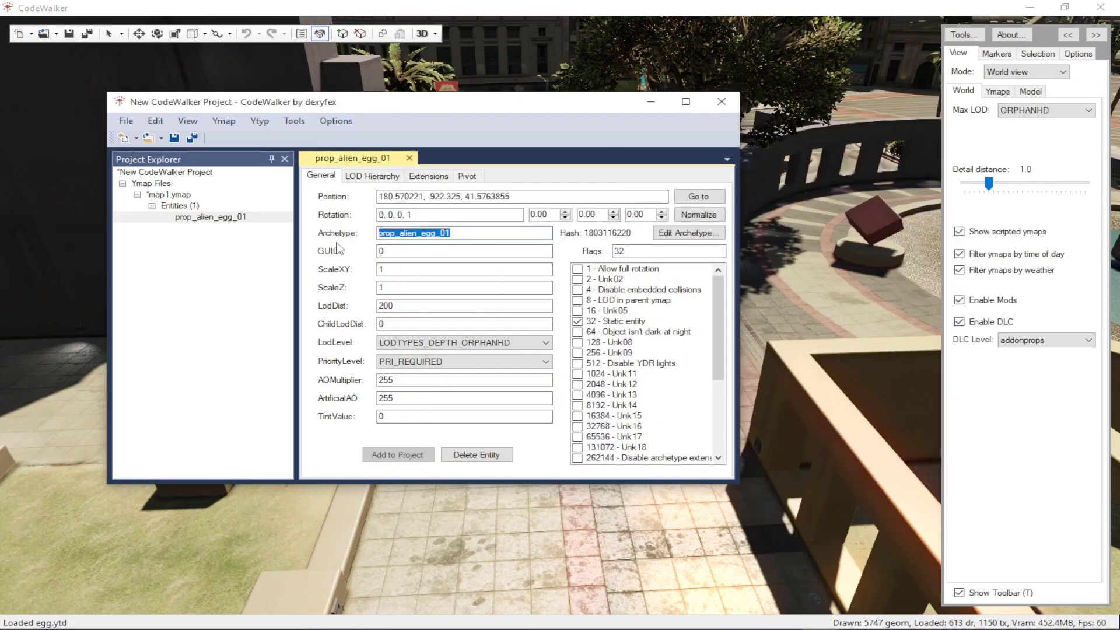
text(custom_po)
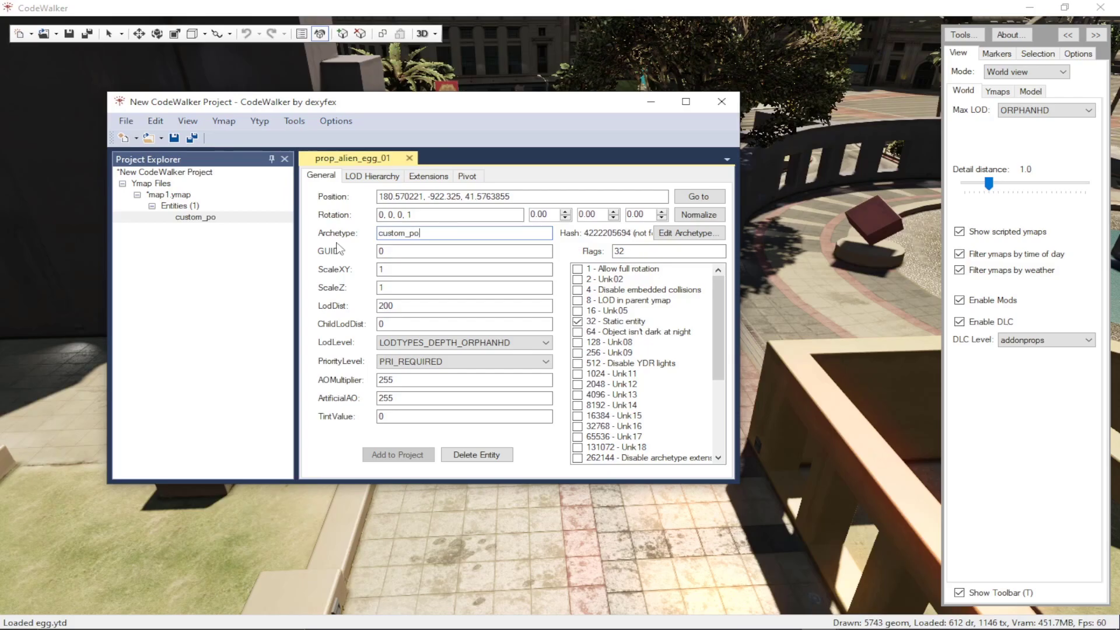
text(ol)
Lower the custom_pool entity down into the plaza ground.
click(651, 102)
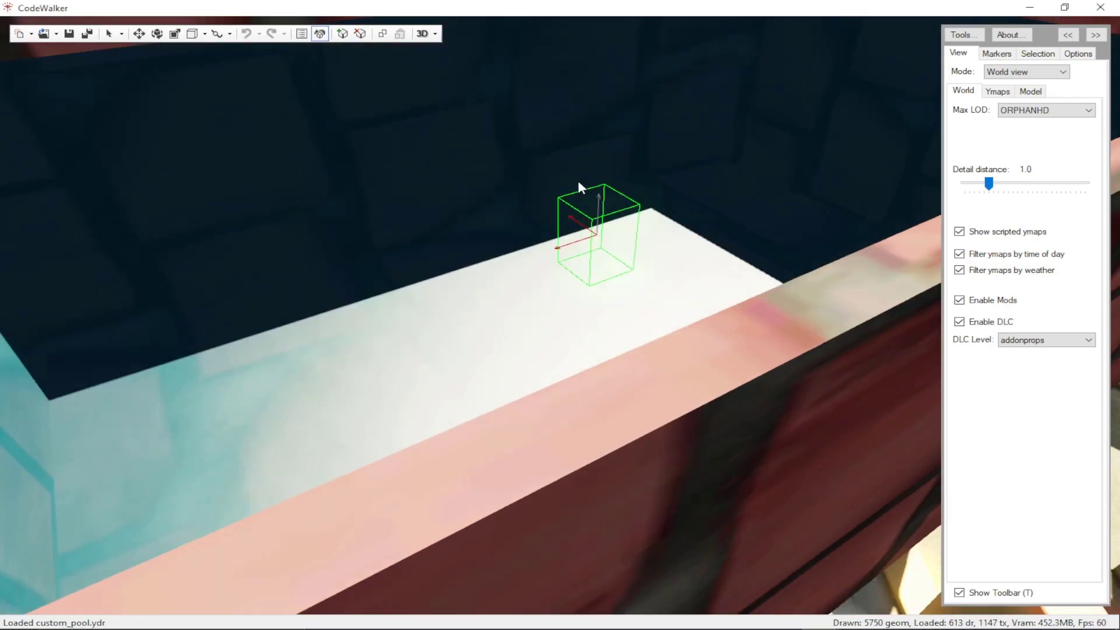
scroll(579, 187, down, 10)
drag(590, 171, 754, 146)
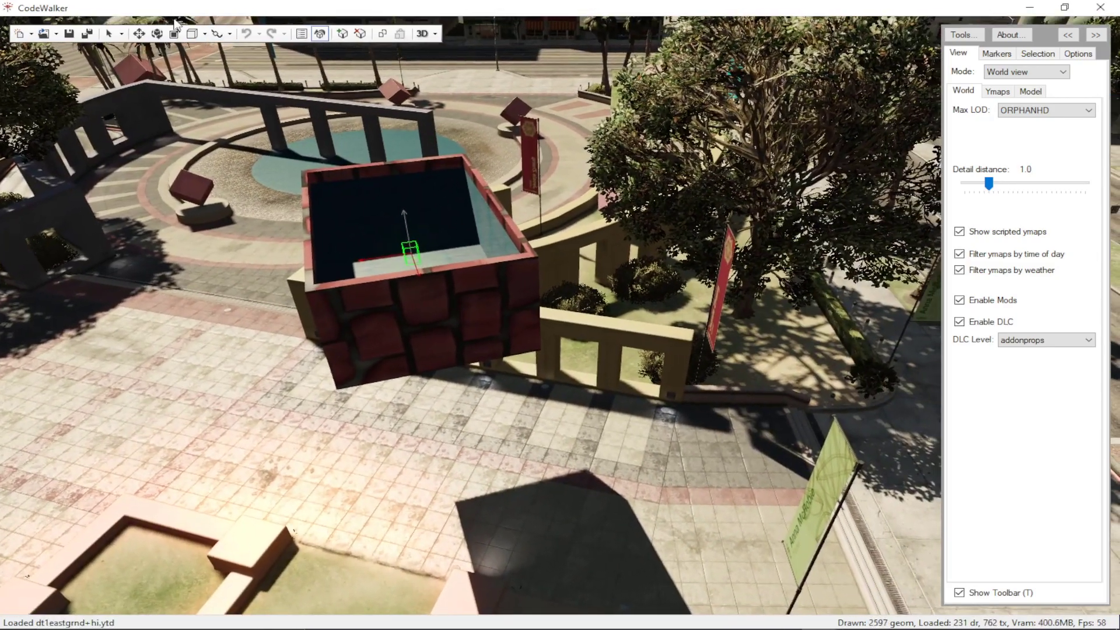
click(139, 33)
drag(389, 195, 399, 396)
scroll(691, 349, up, 5)
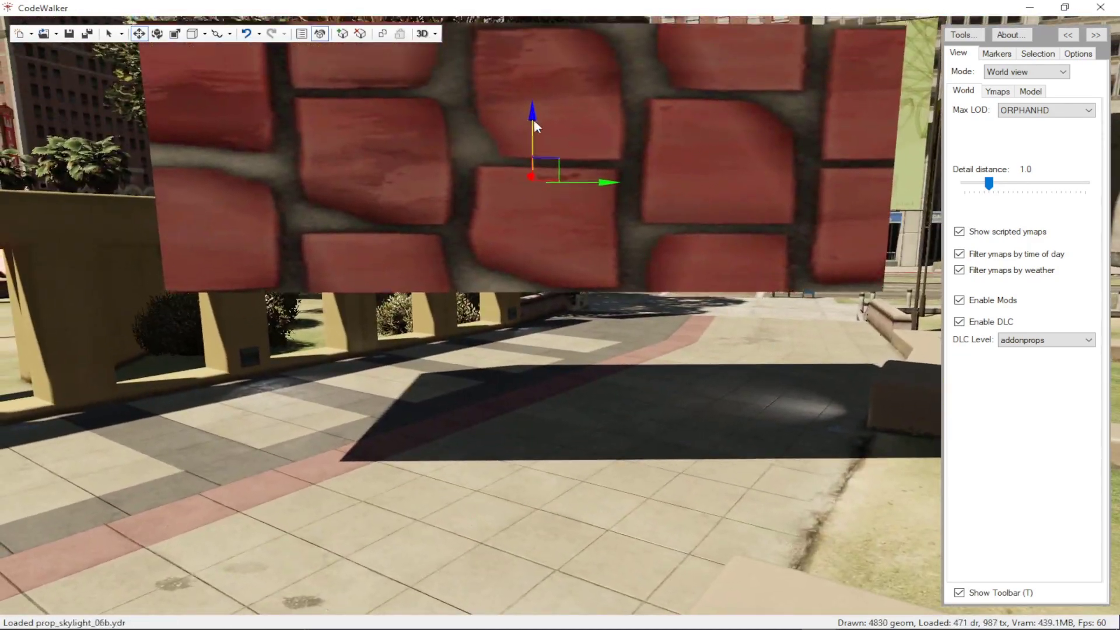
drag(534, 119, 522, 260)
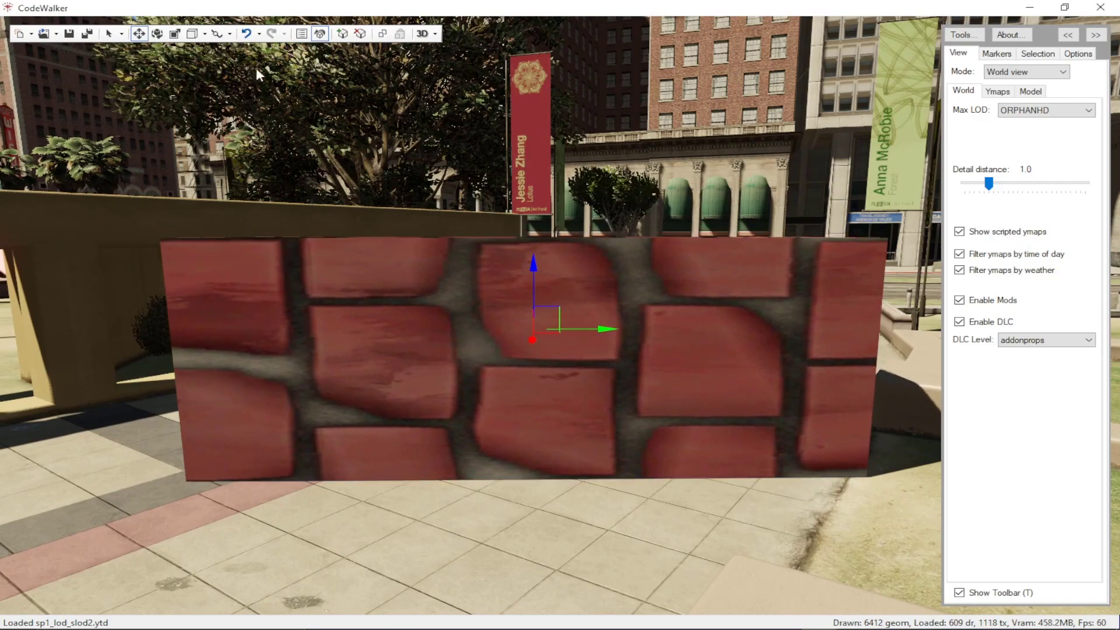
Rotate the pool about 55 degrees around its vertical axis.
click(157, 33)
drag(500, 341, 594, 369)
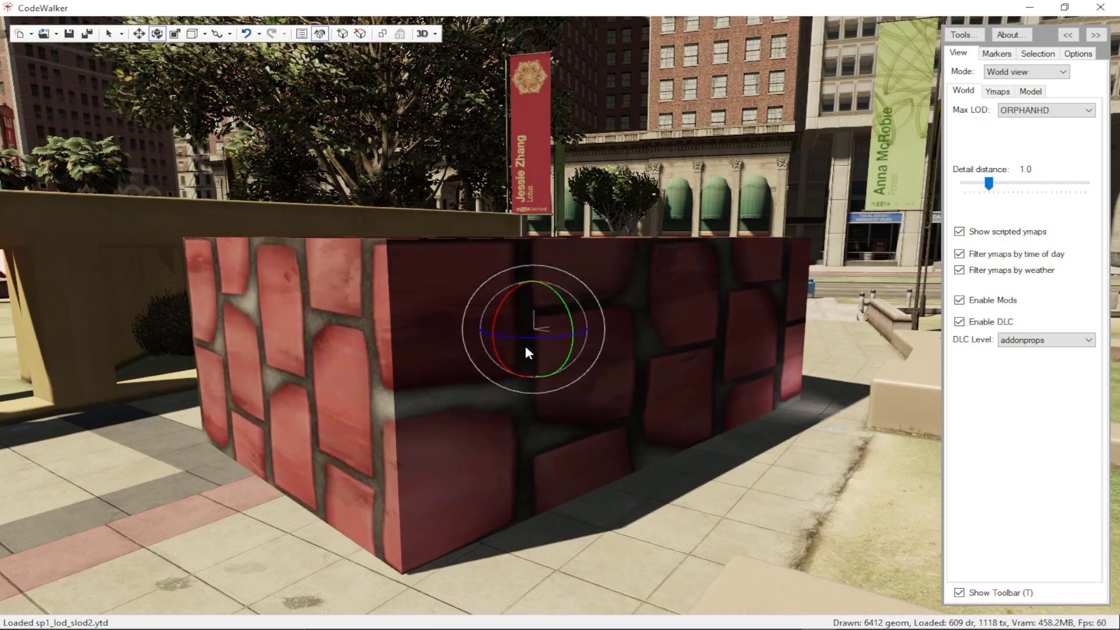
drag(525, 345, 516, 439)
key(alt+Tab)
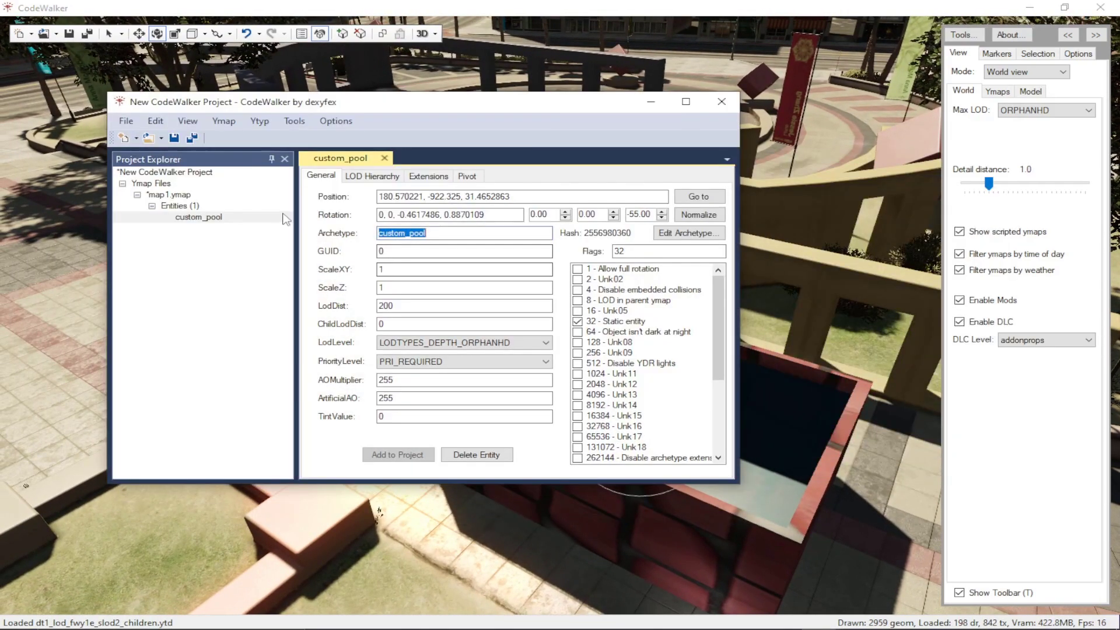
Recalculate map1.ymap's content flags and extents.
click(187, 196)
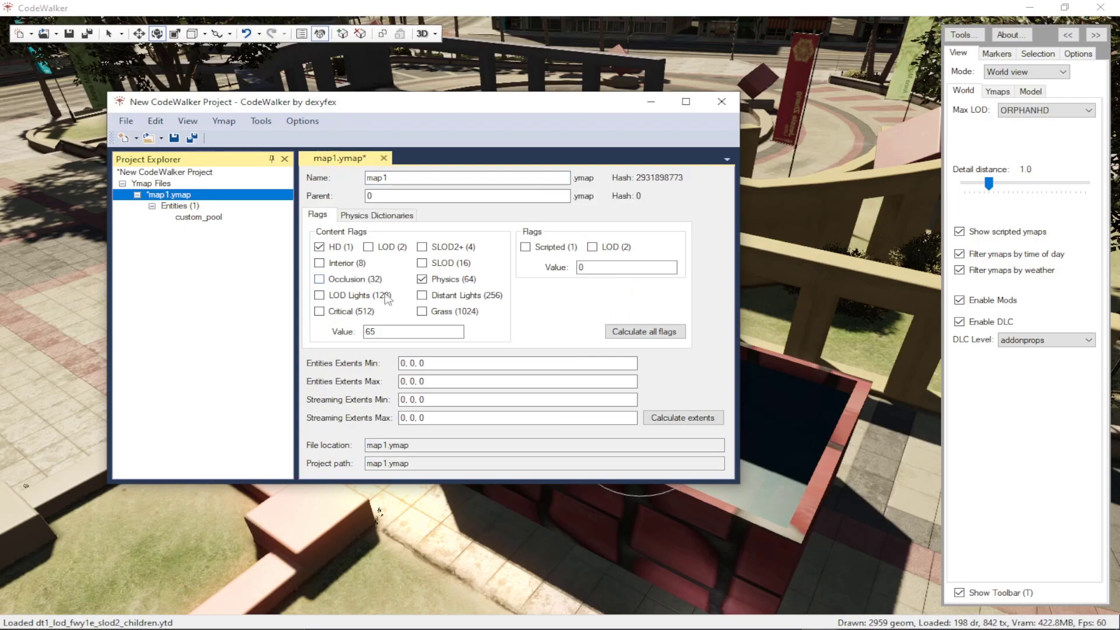
click(650, 332)
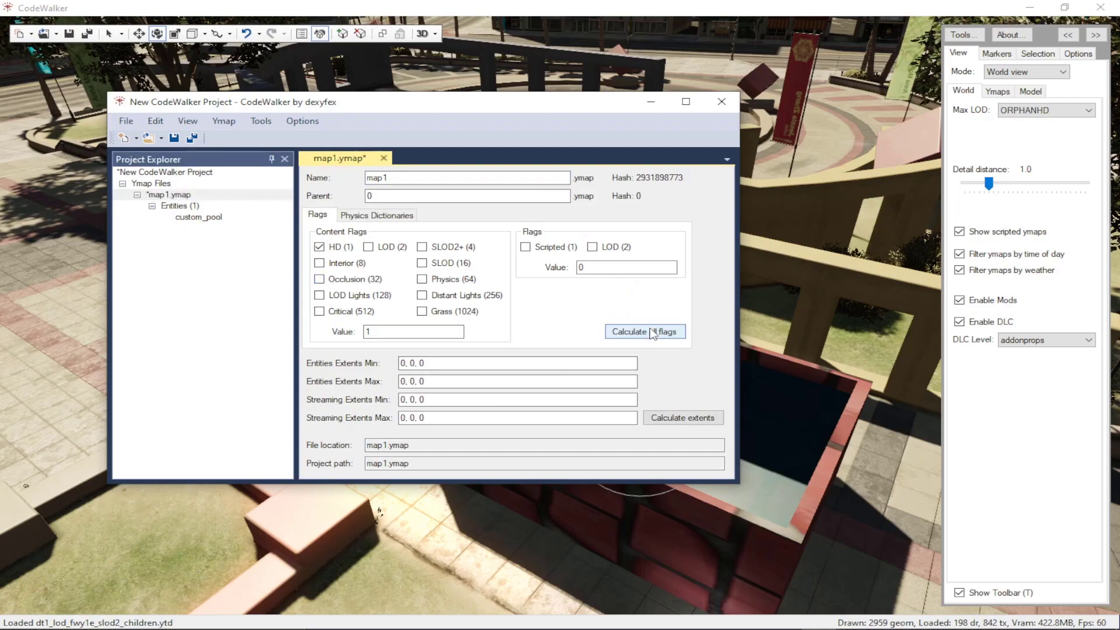
click(679, 424)
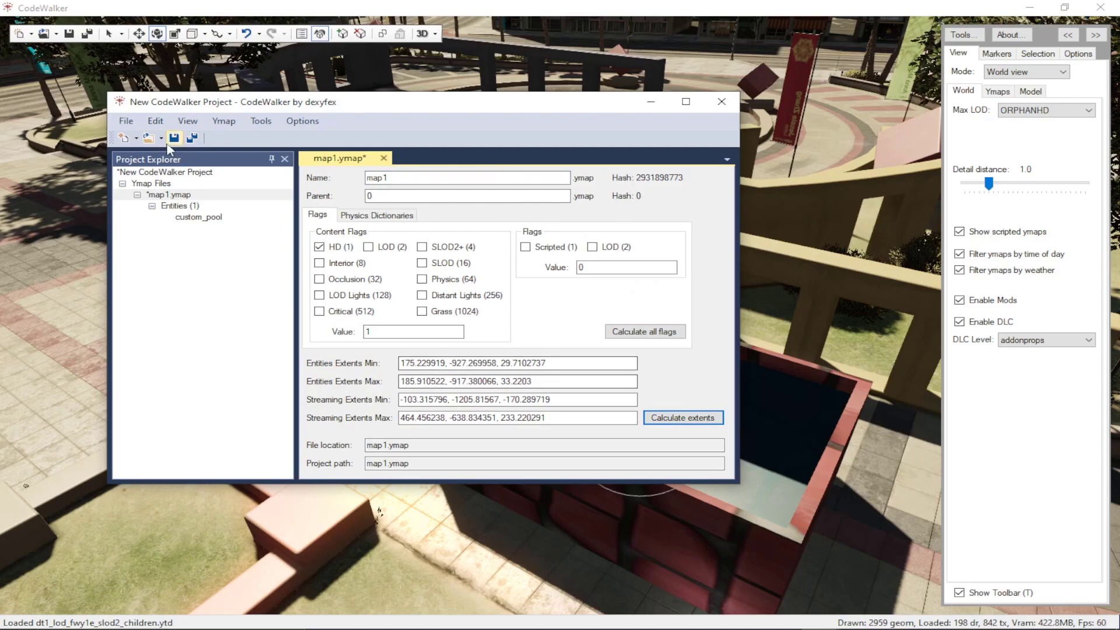
Save map1.ymap into the watertest stream folder.
click(127, 121)
click(184, 268)
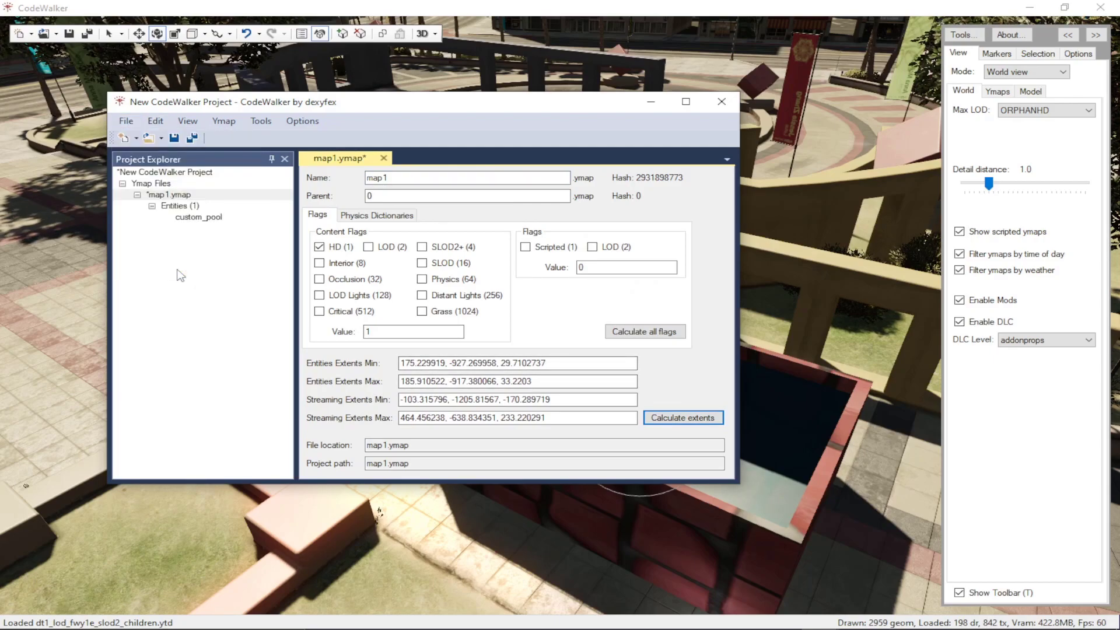
click(369, 149)
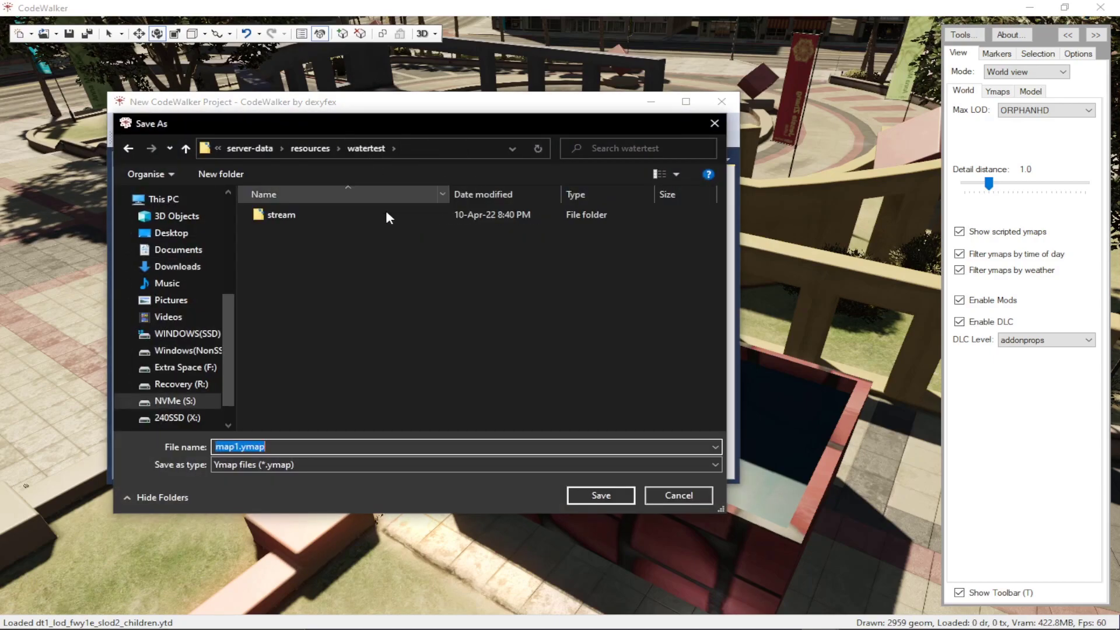
click(362, 214)
double_click(296, 214)
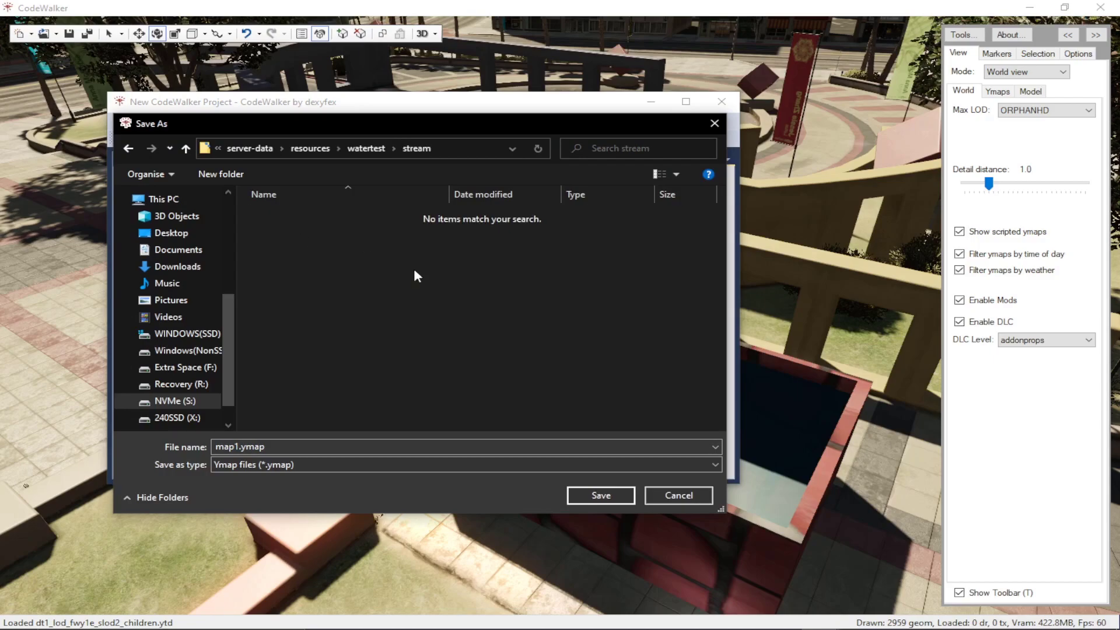
click(604, 496)
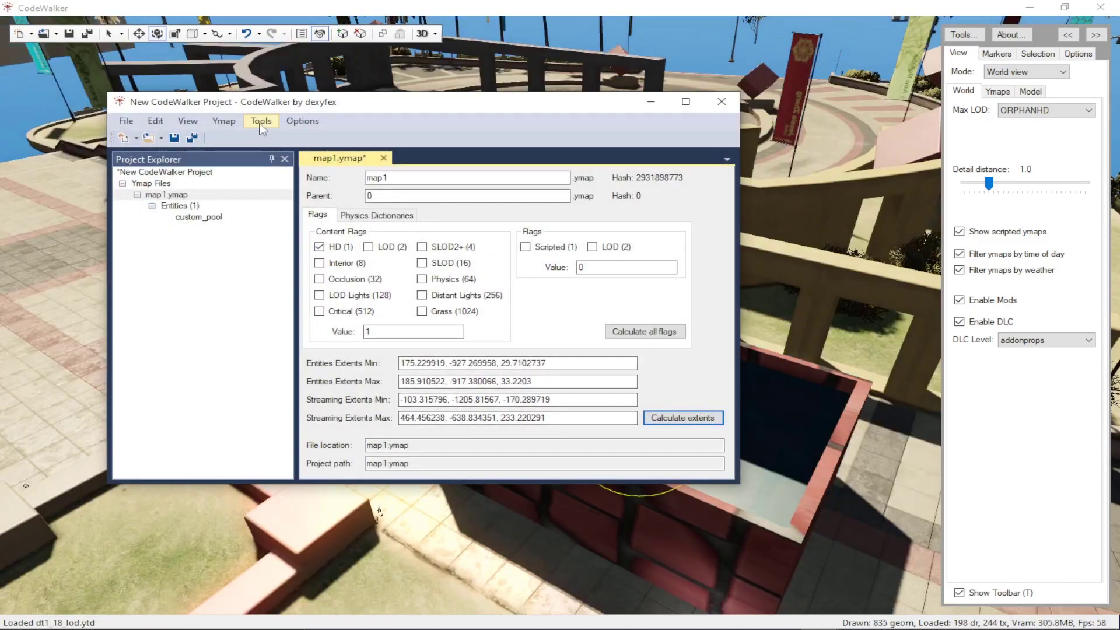
Generate the manifest and save _manifest.ymf into the same stream folder.
click(261, 121)
click(313, 135)
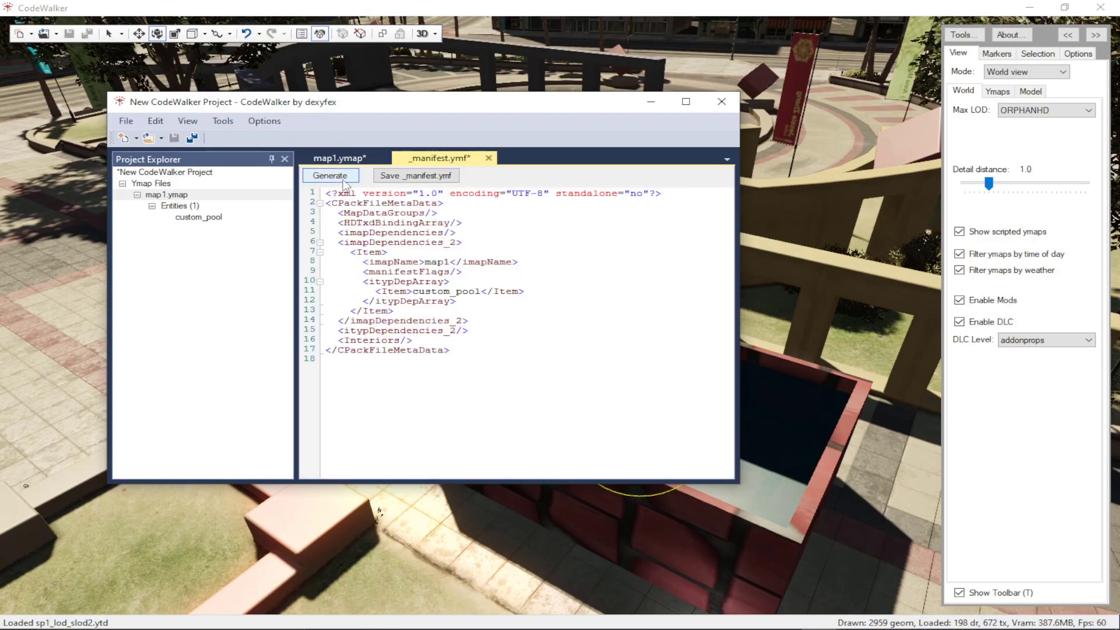
click(415, 176)
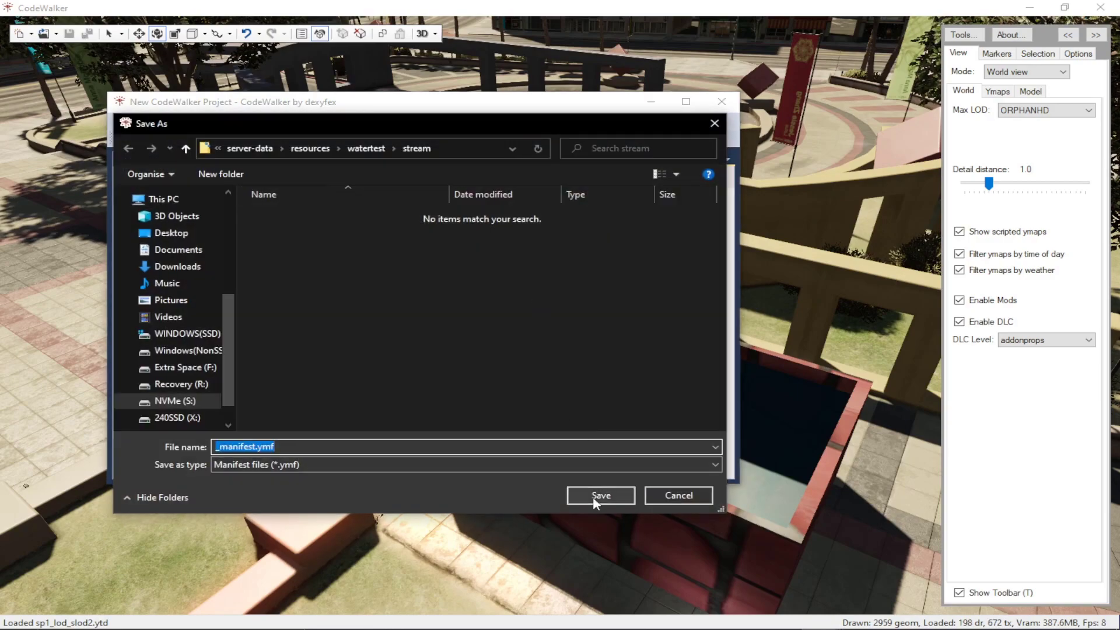
click(595, 497)
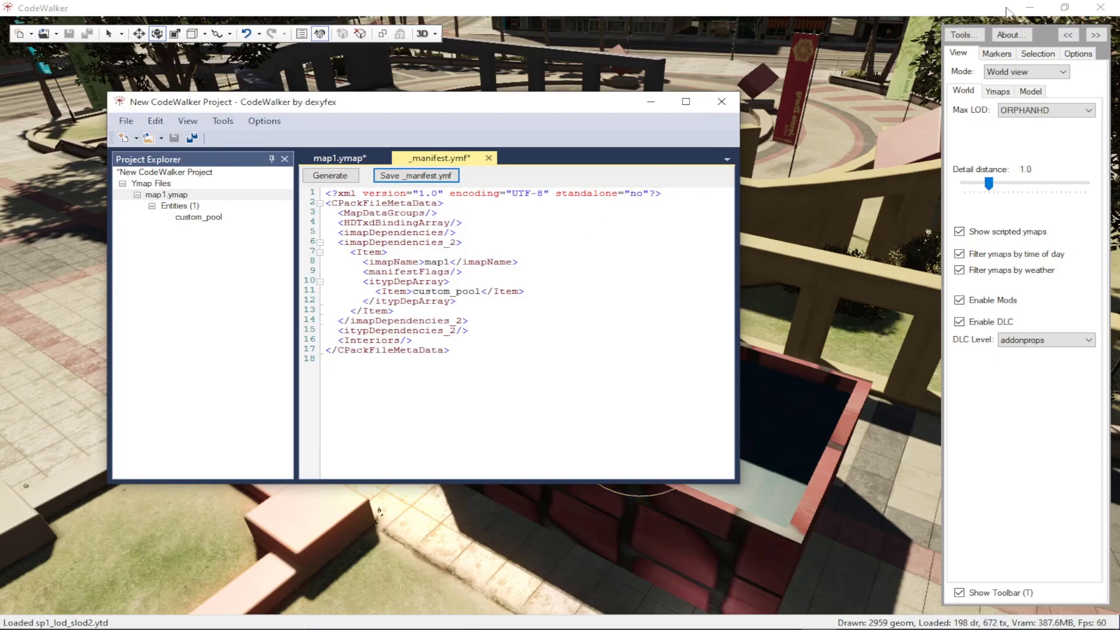
click(1021, 8)
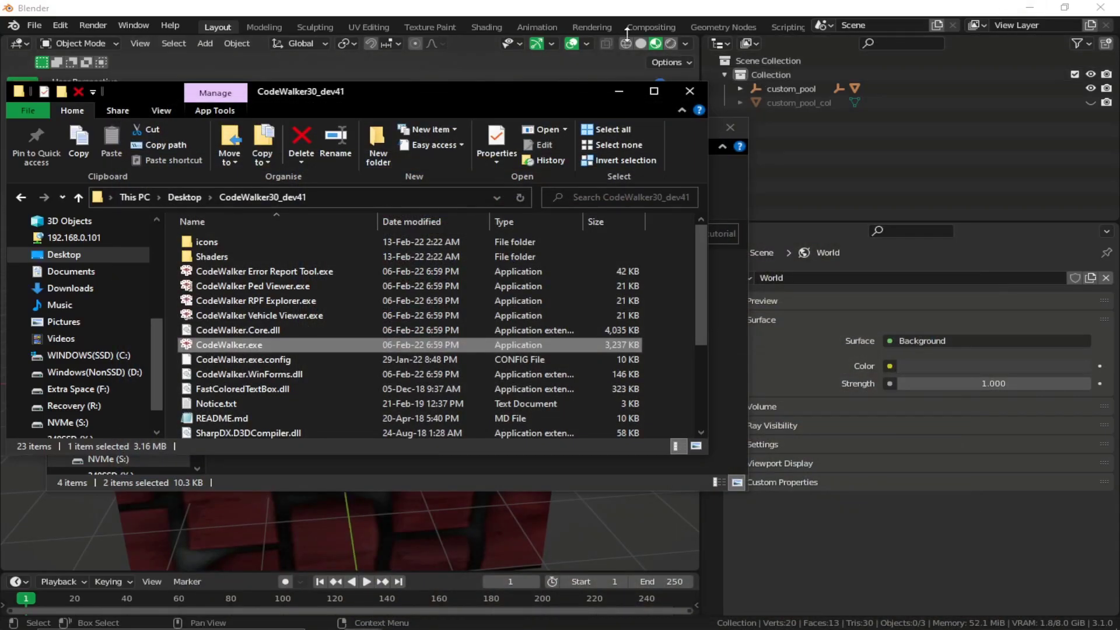
Confirm the watertest stream folder holds _manifest.ymf and map1.ymap, then return to CodeWalker.
click(362, 616)
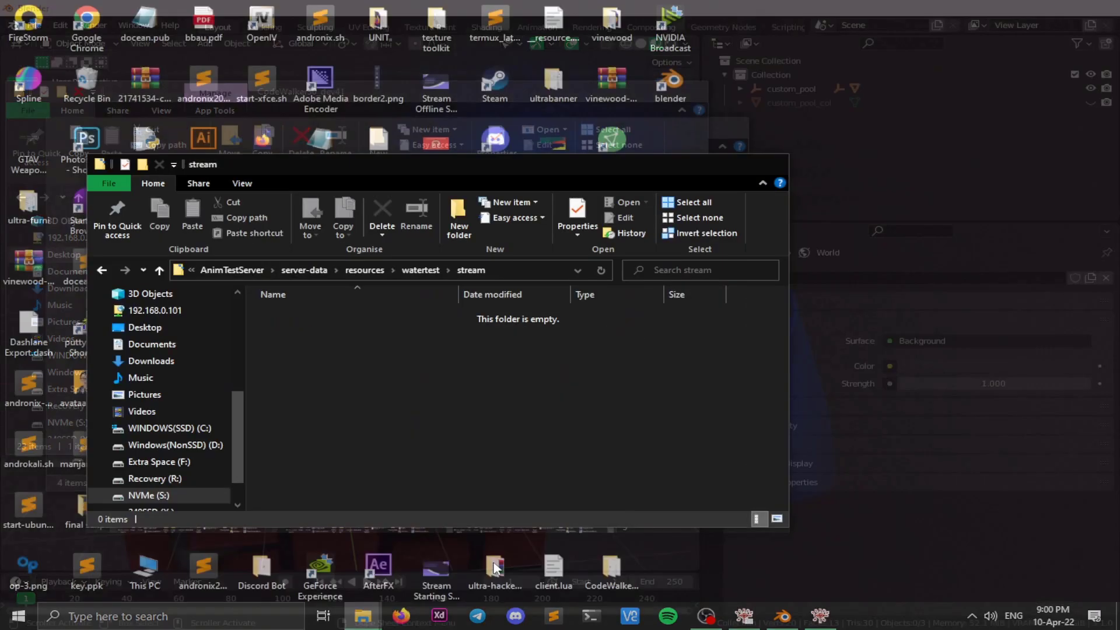
click(487, 572)
click(312, 330)
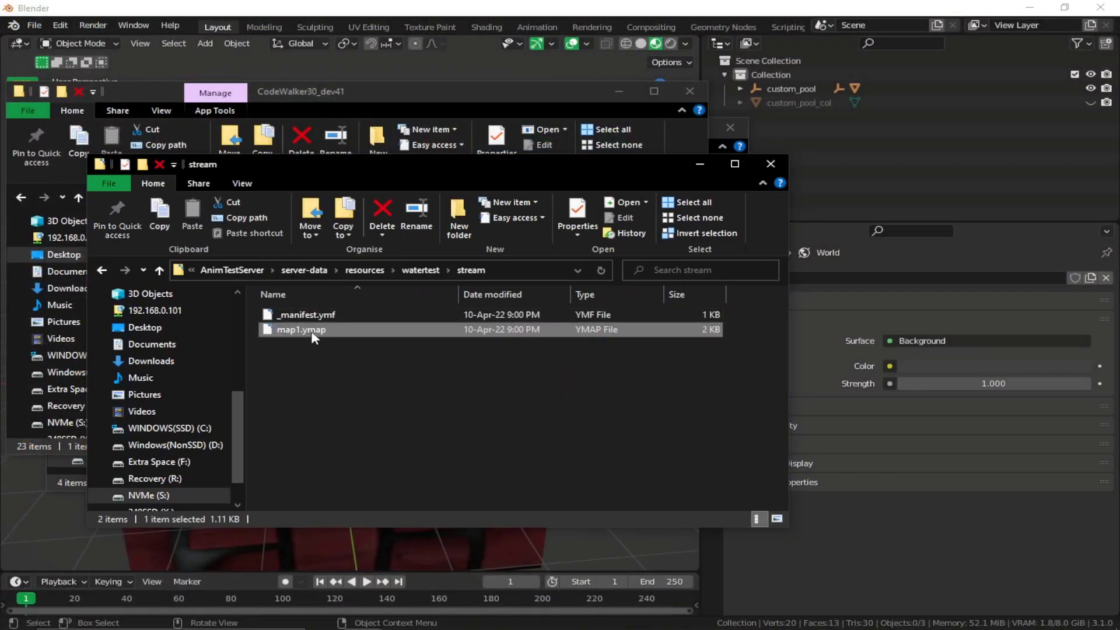
click(579, 8)
scroll(438, 270, down, 8)
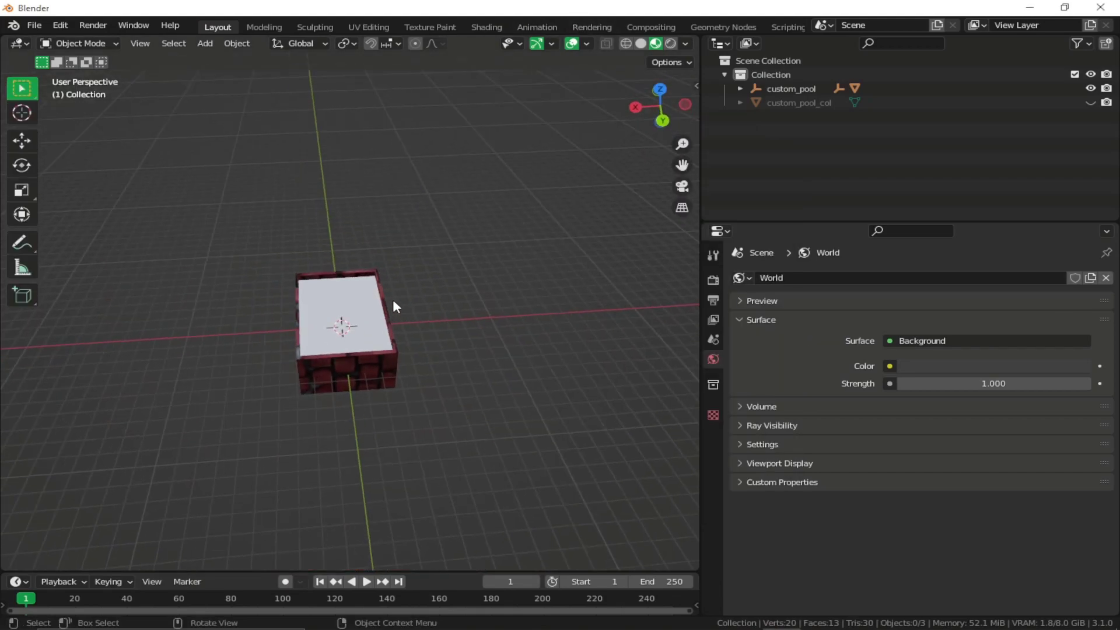
key(alt+Tab)
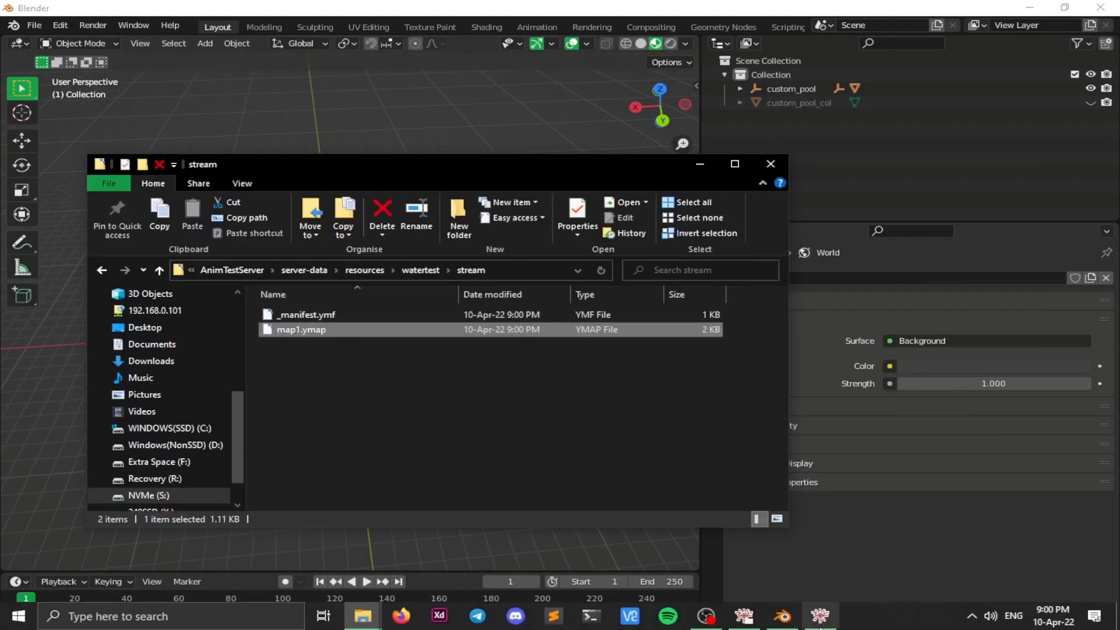
click(819, 617)
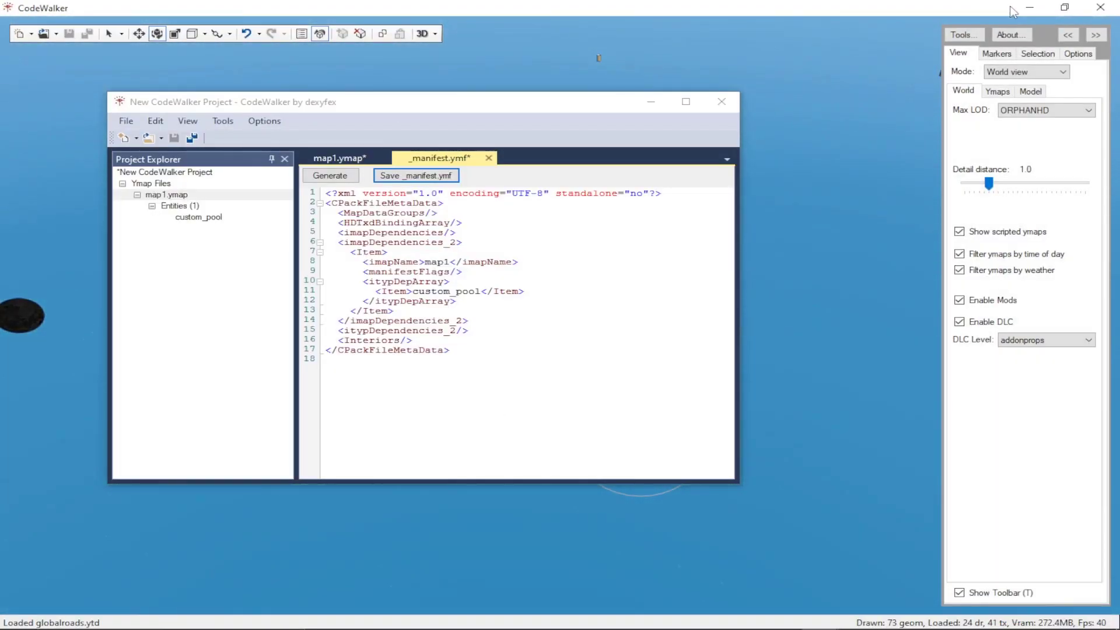
click(1029, 8)
Export map1.ymap from props.rpf as map1.ymap.xml into Sollumz_water_tutorial.
click(744, 616)
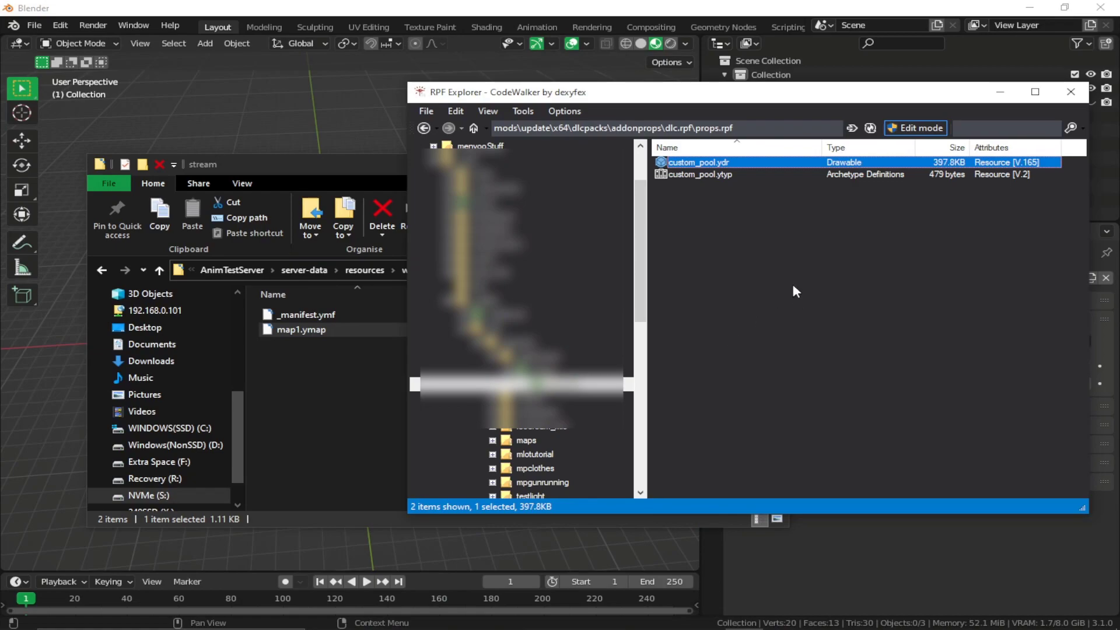
click(681, 186)
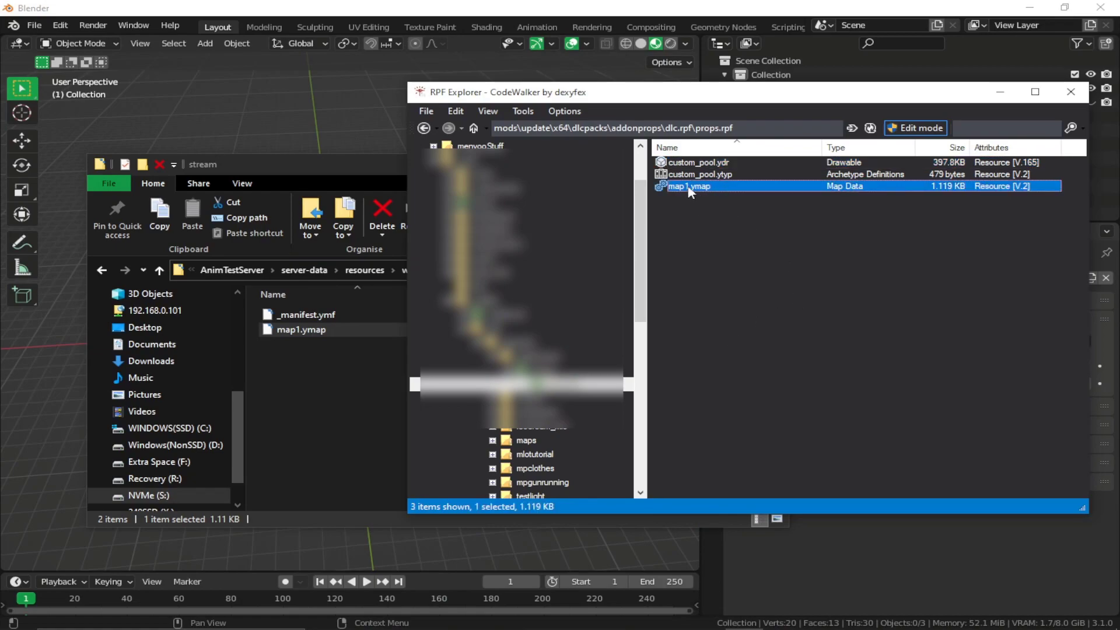
right_click(689, 190)
click(708, 227)
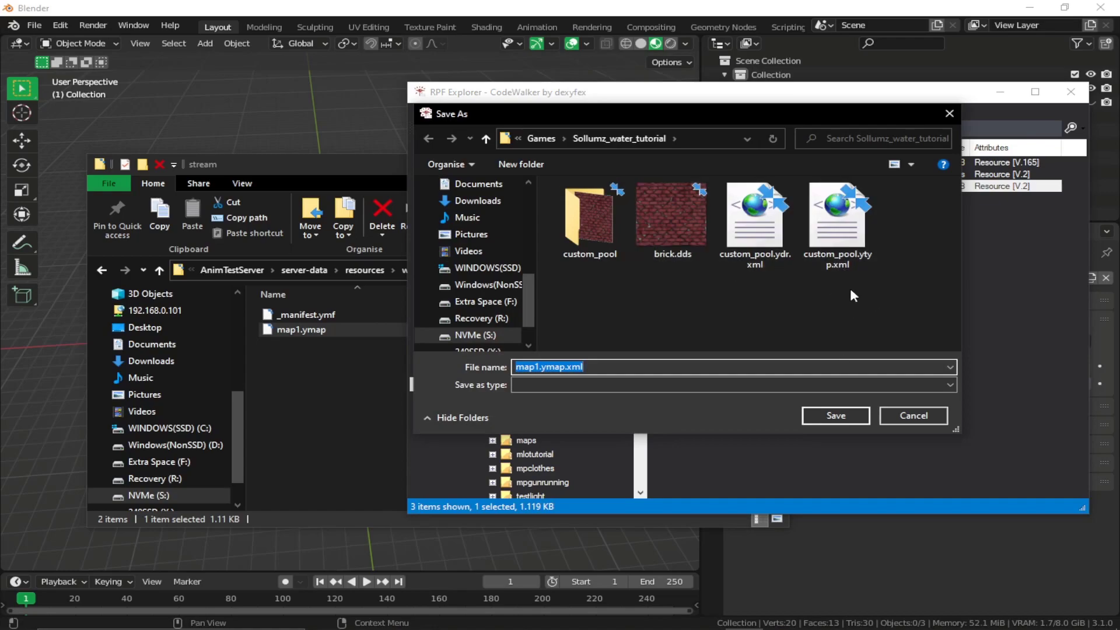
click(834, 416)
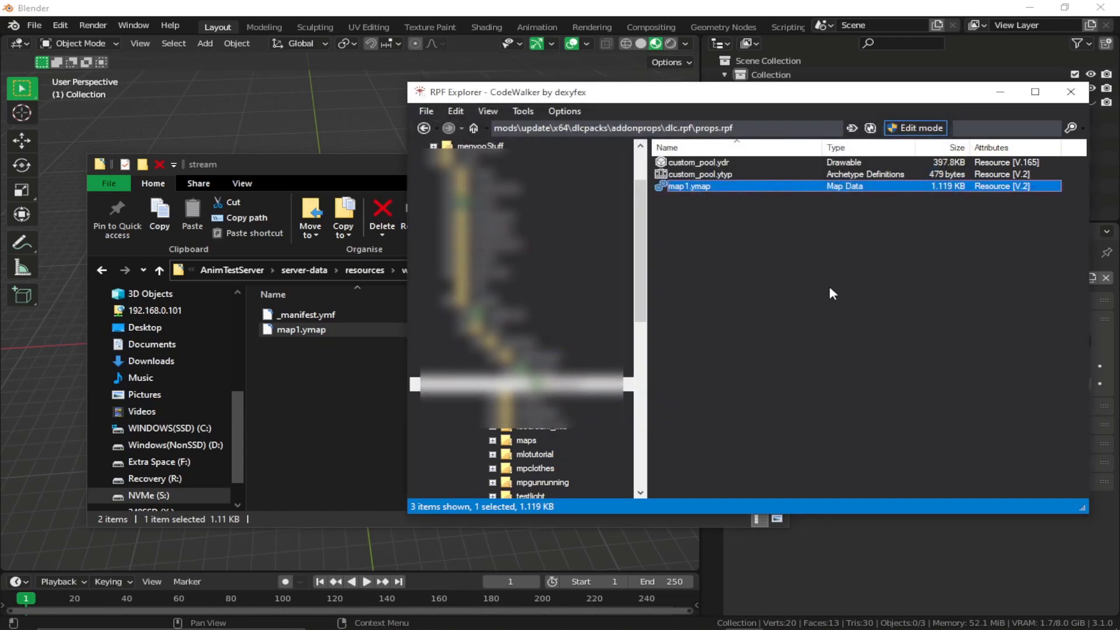
click(624, 6)
Import map1.ymap.xml from Sollumz_water_tutorial using the Sollumz Ymap Tools.
key(n)
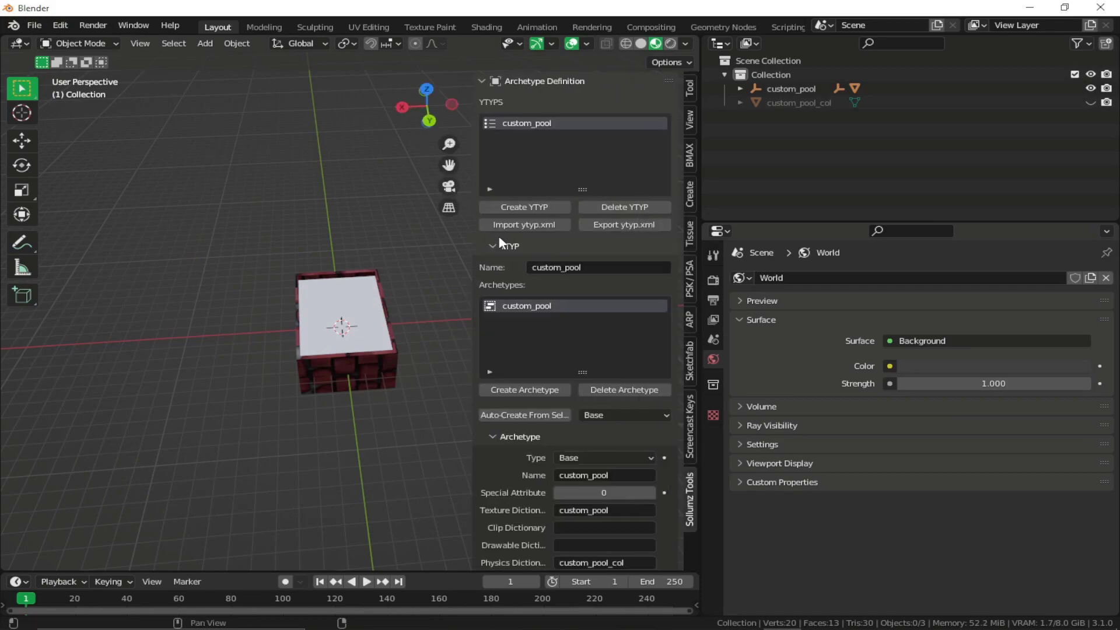
click(520, 82)
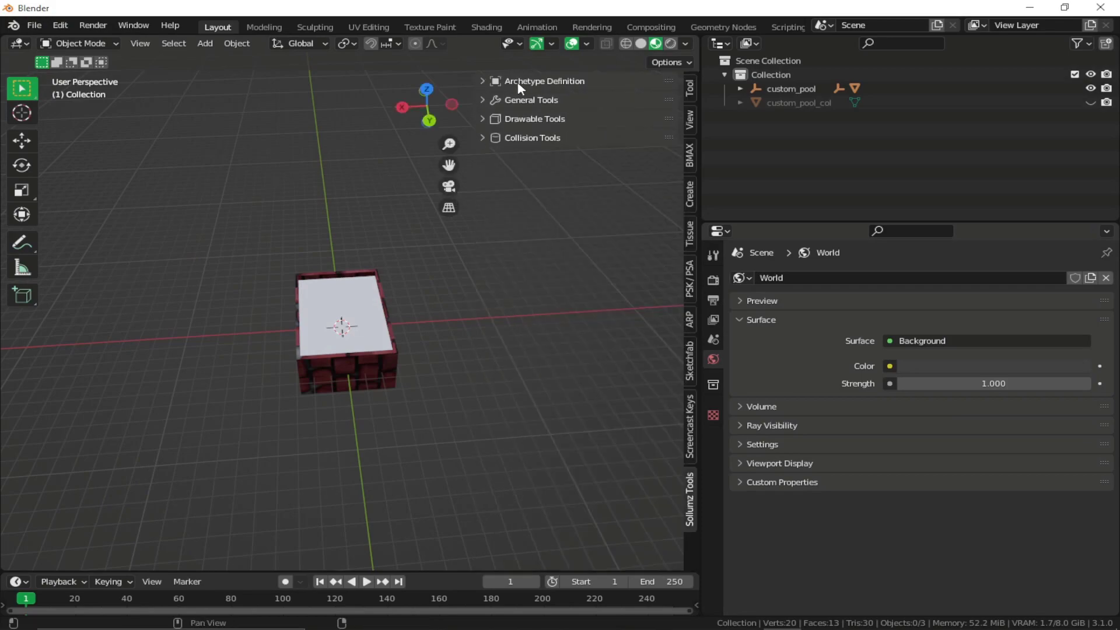
click(520, 99)
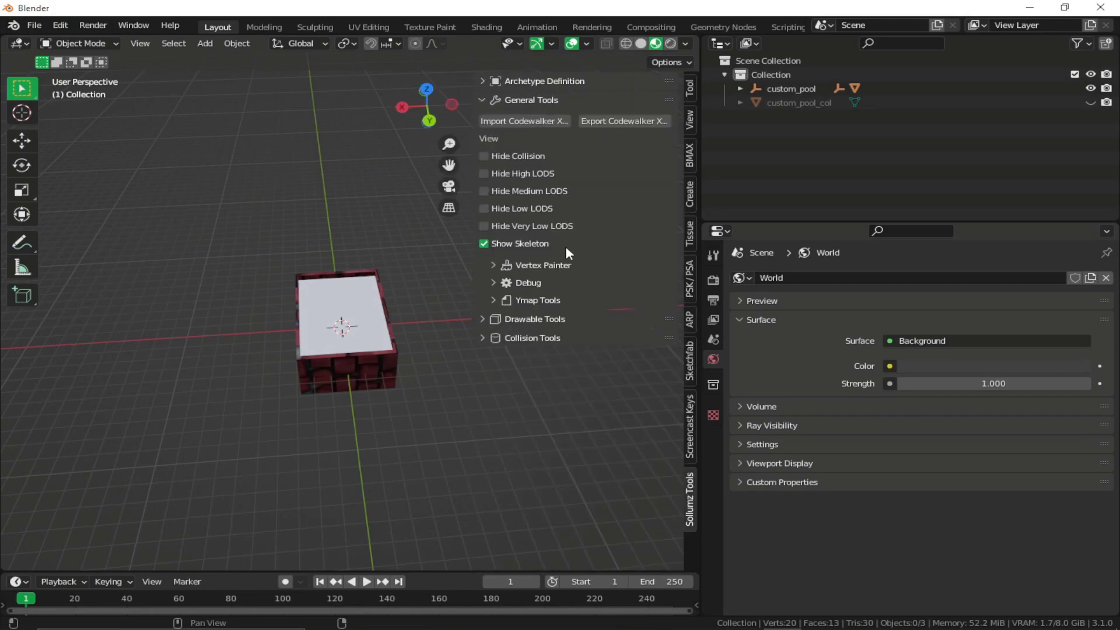
click(537, 300)
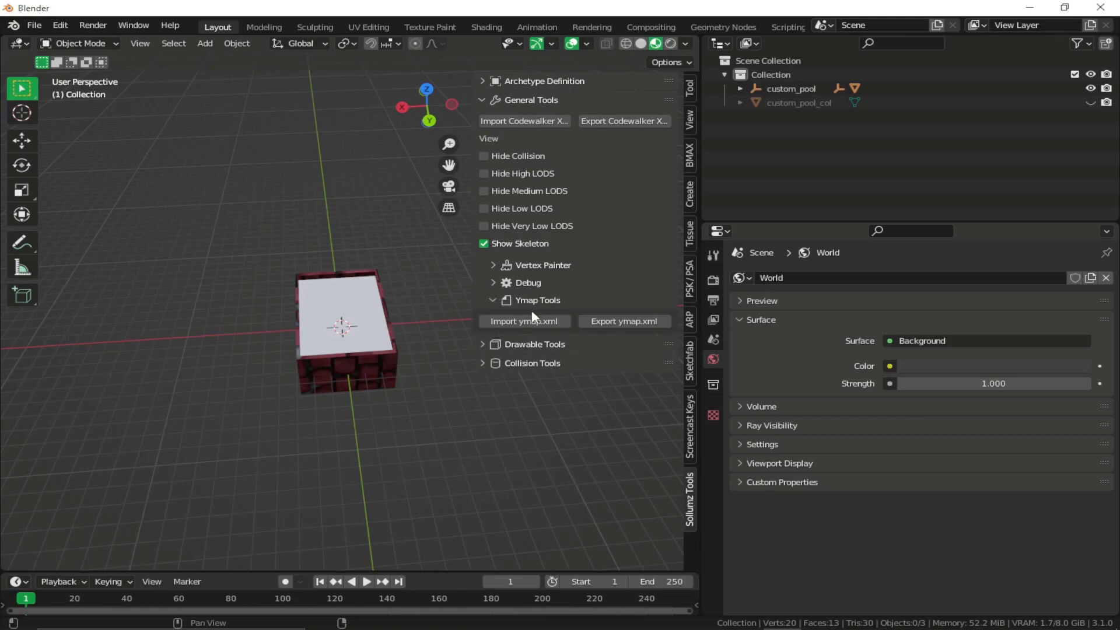
click(533, 320)
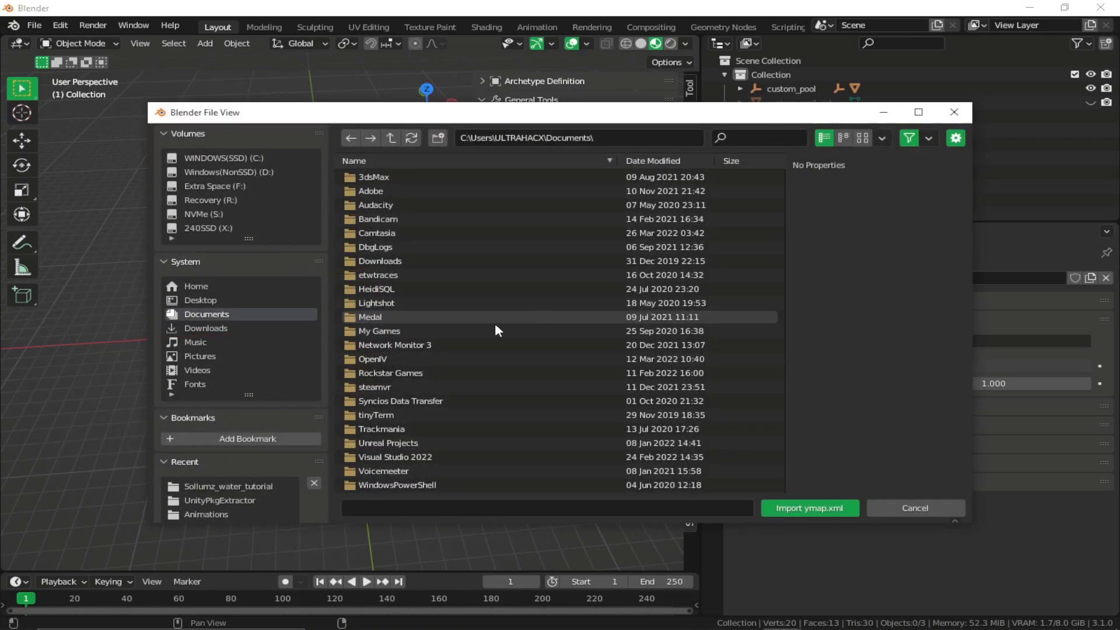
click(233, 486)
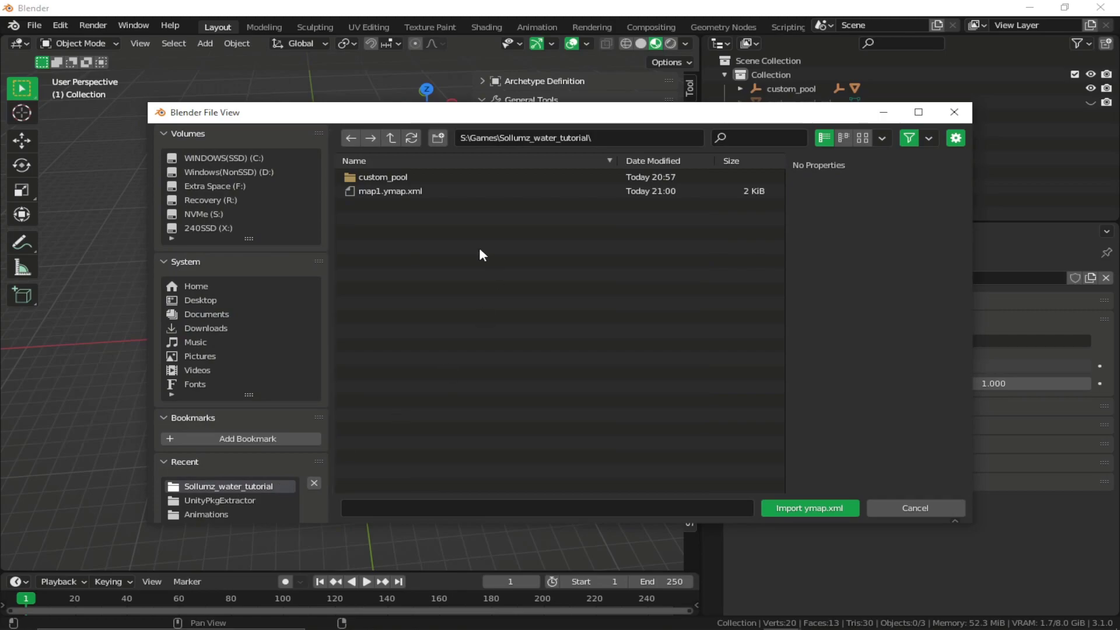
click(418, 194)
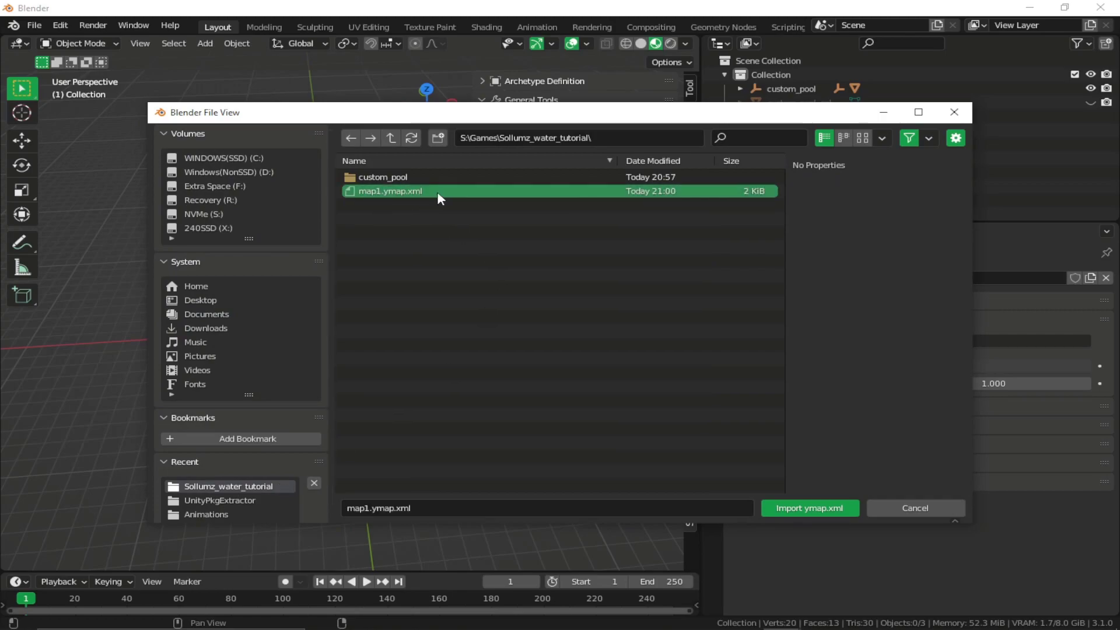
click(797, 510)
middle_drag(457, 401, 355, 291)
click(817, 89)
Frame custom_pool and inspect its location and 55° rotation values.
key(KP_Decimal)
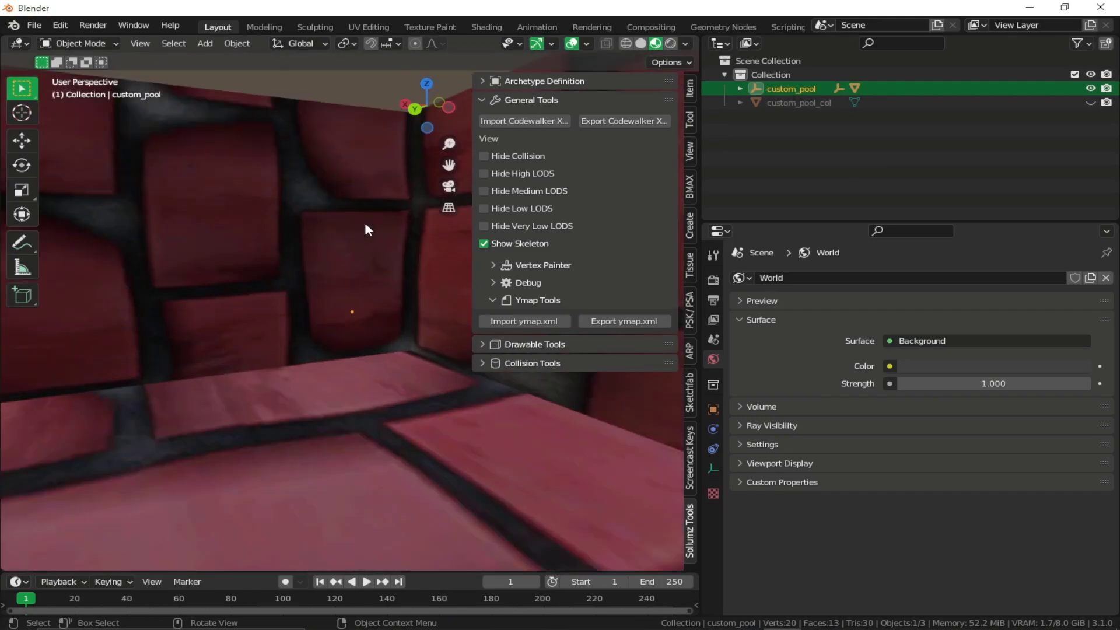
middle_drag(365, 223, 388, 384)
scroll(315, 438, down, 10)
key(n)
middle_drag(348, 344, 300, 315)
key(n)
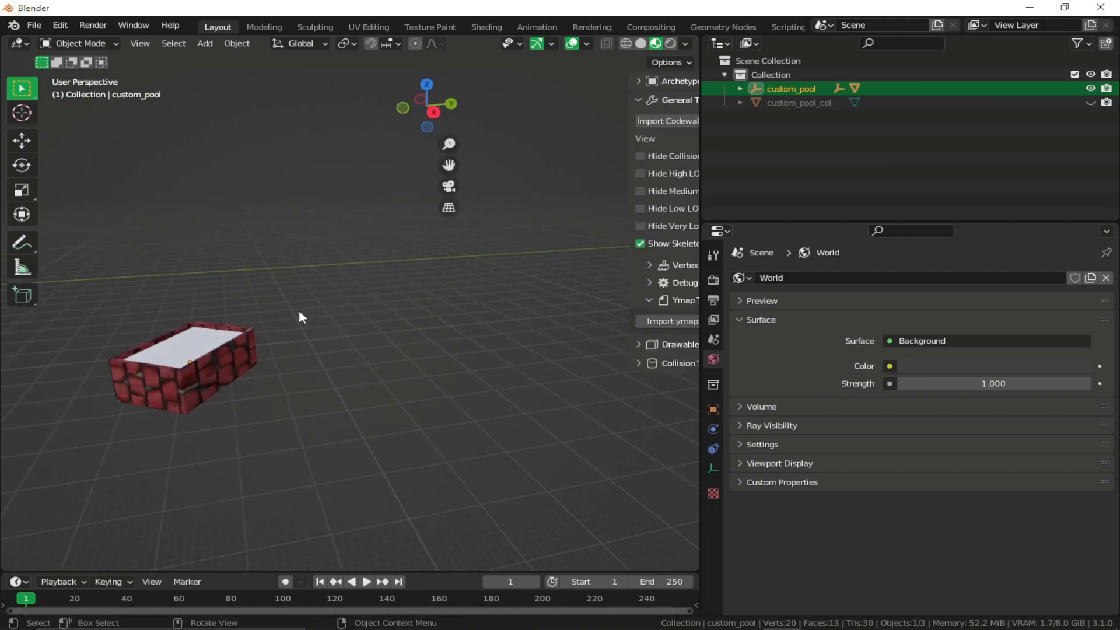
click(689, 88)
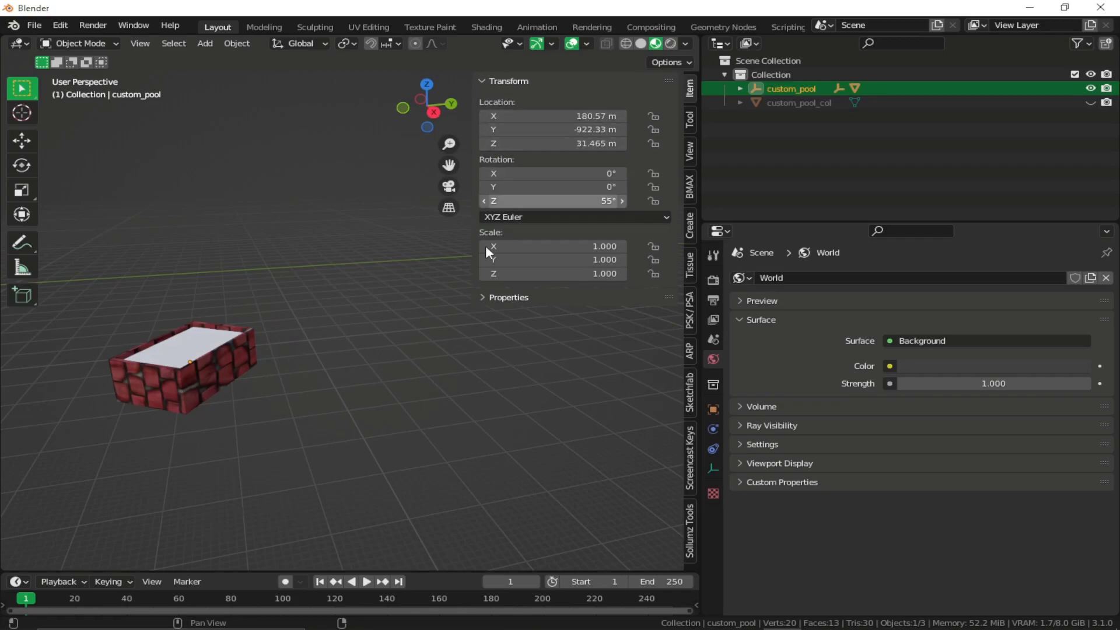
shift+middle_drag(236, 379, 323, 375)
scroll(293, 348, up, 3)
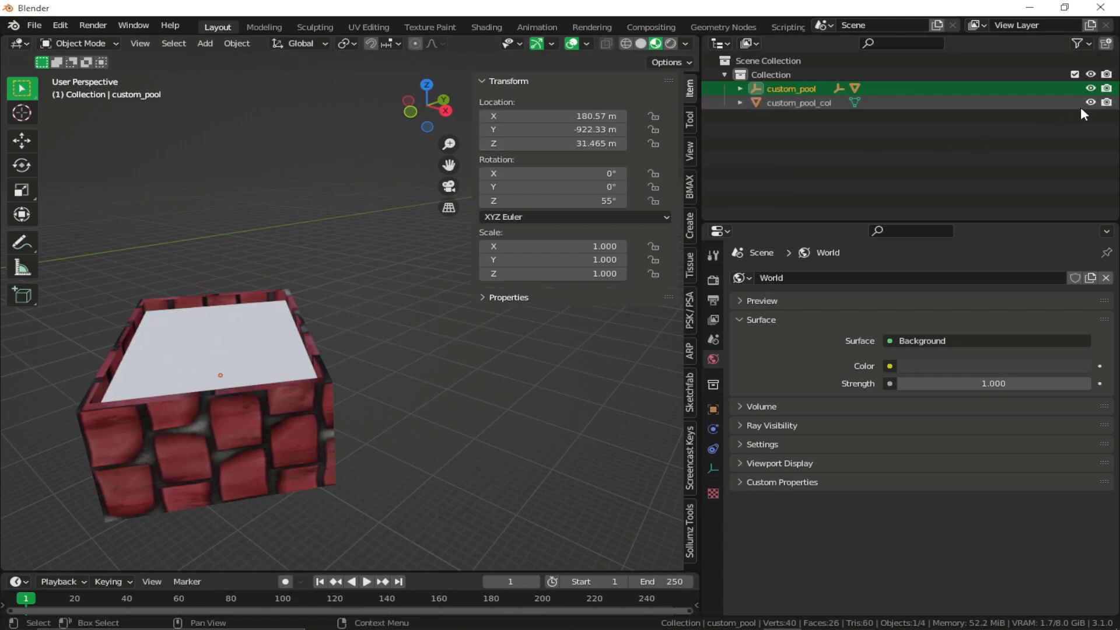
Select custom_pool_col and frame it up close in the view.
click(976, 103)
click(739, 104)
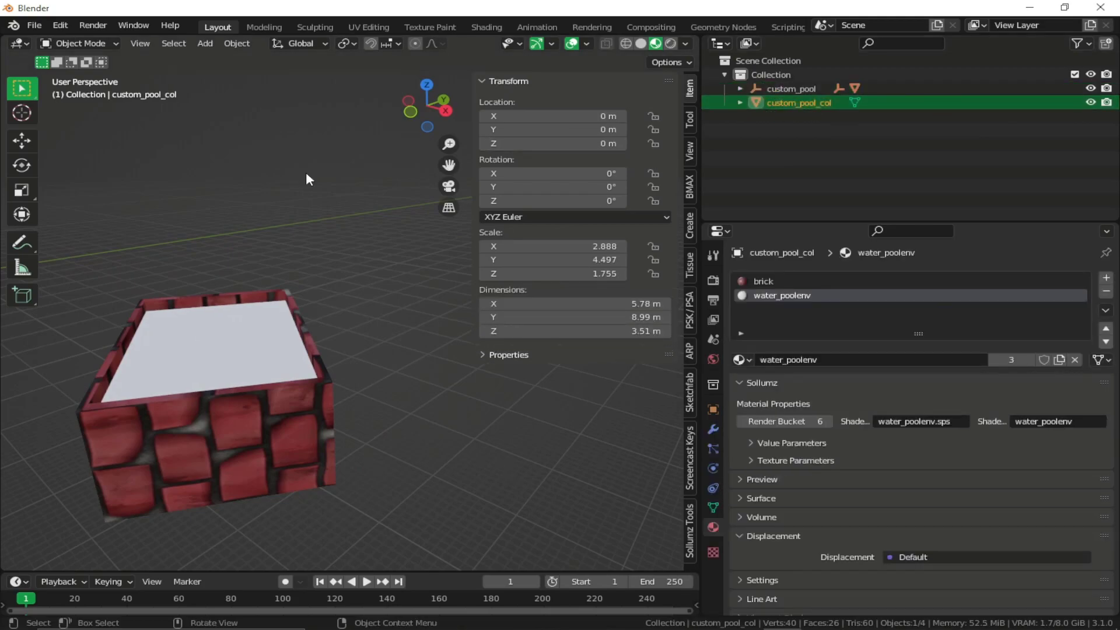
key(KP_Decimal)
middle_drag(255, 257, 335, 350)
key(n)
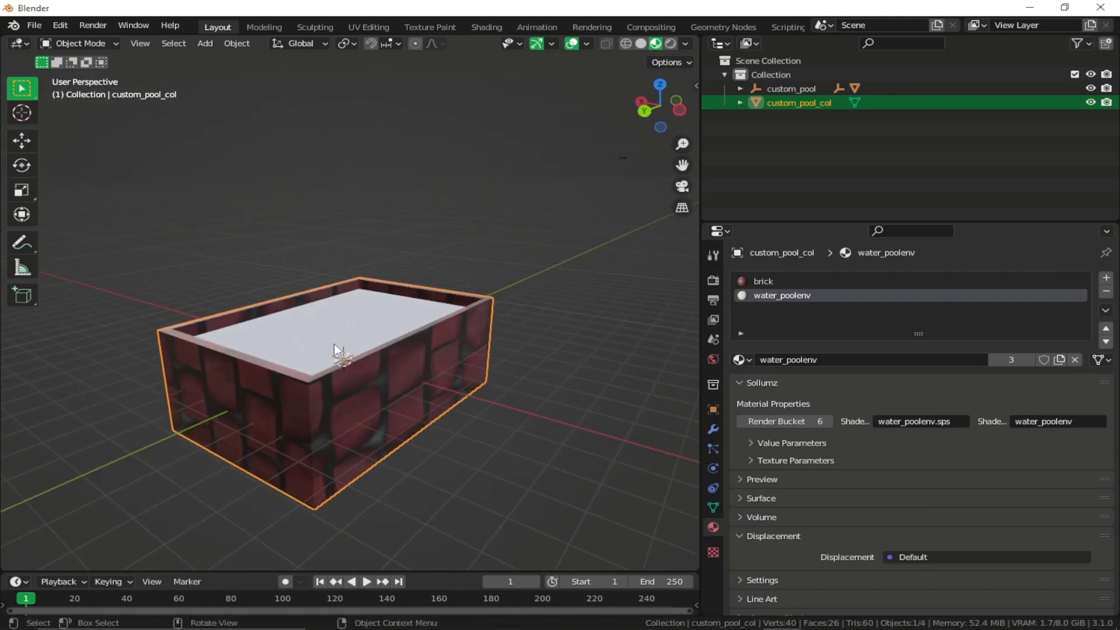
Convert custom_pool_col into a composite bound with Create Bound.
key(n)
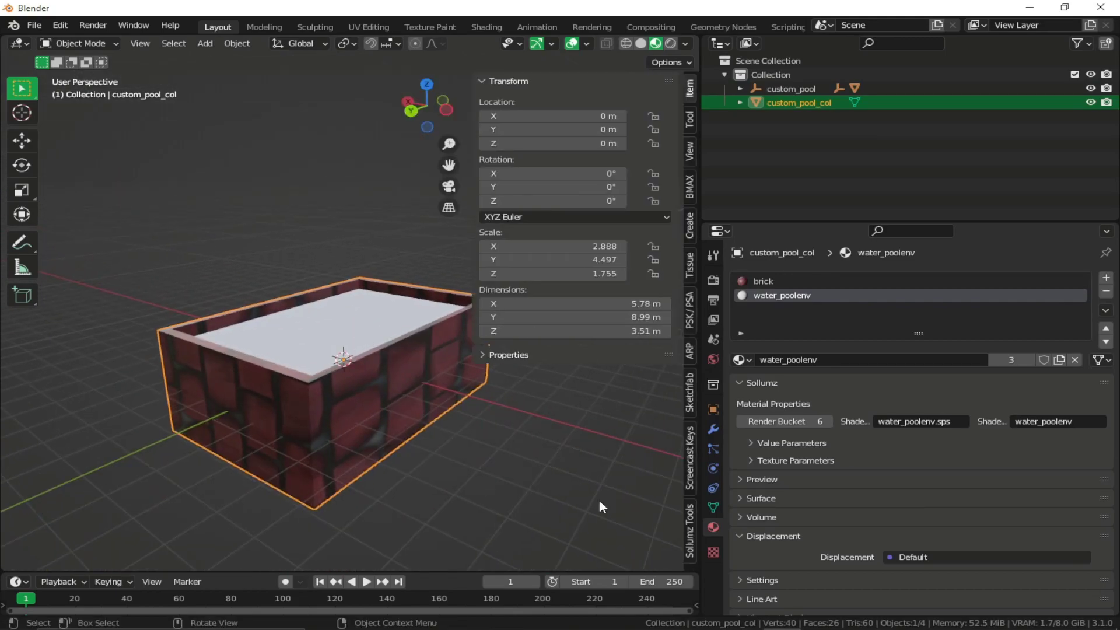
click(691, 543)
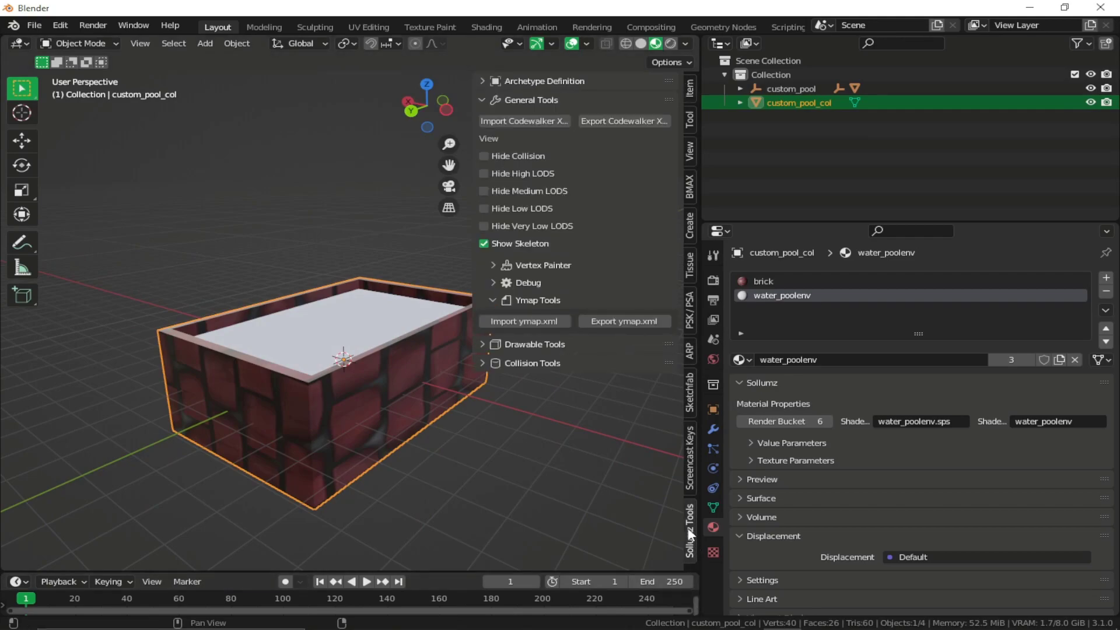
click(528, 100)
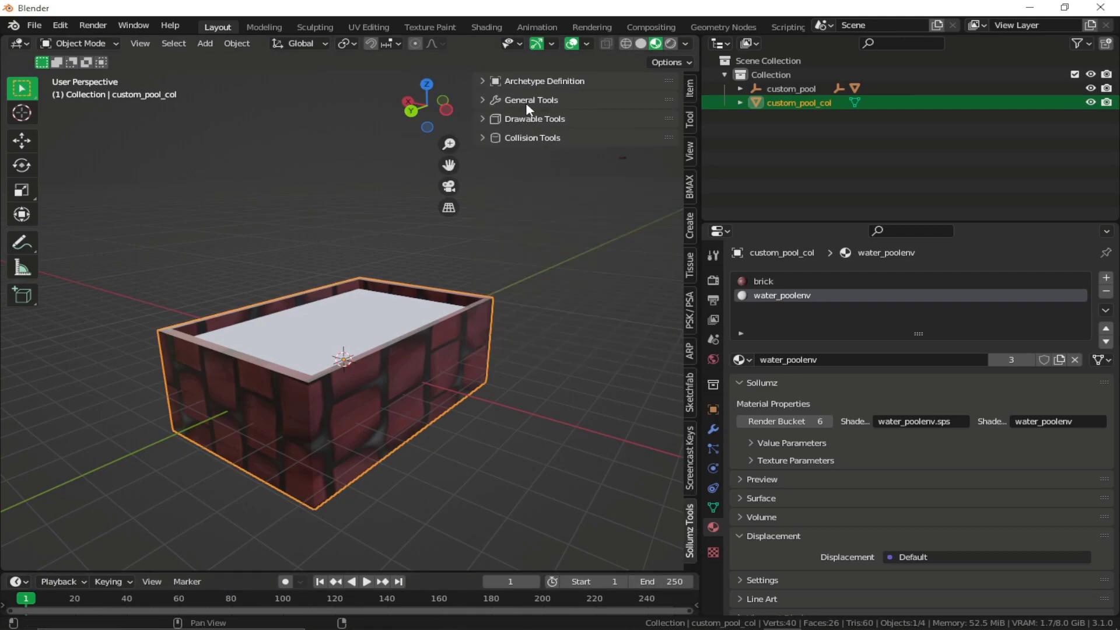
click(518, 140)
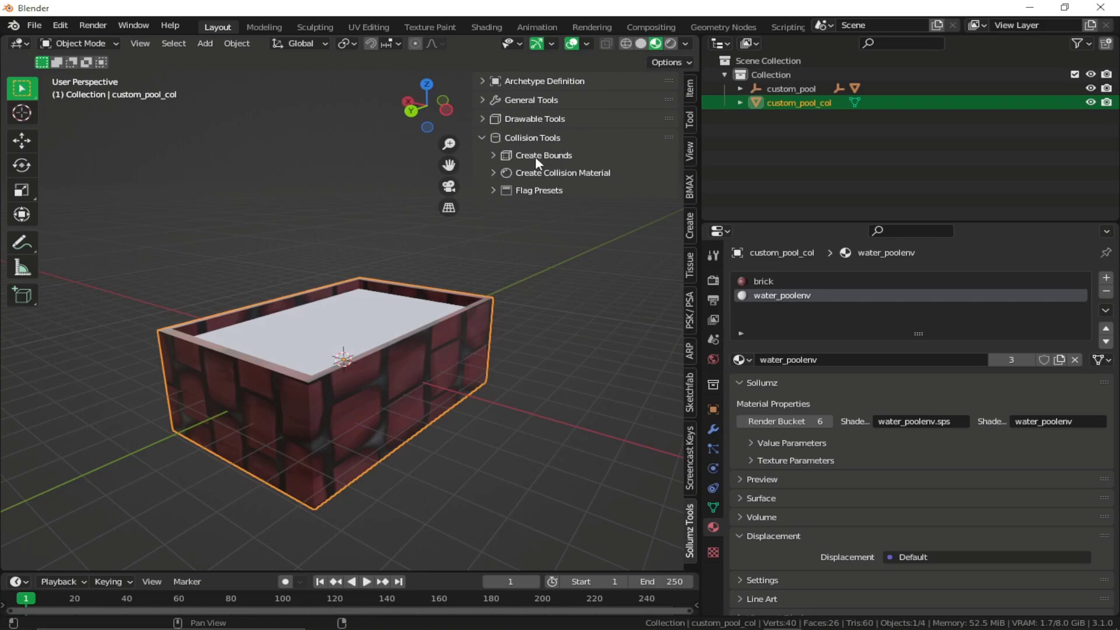
click(540, 156)
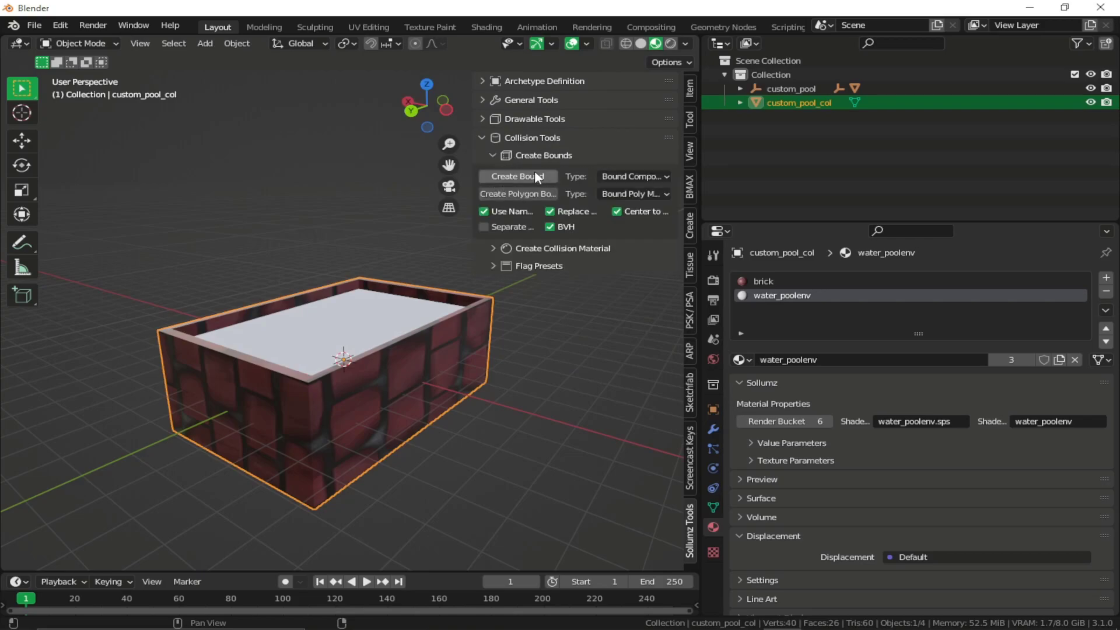
click(535, 177)
Remove the water_poolenv and brick materials from the Bound Poly Mesh.
middle_drag(443, 327, 394, 325)
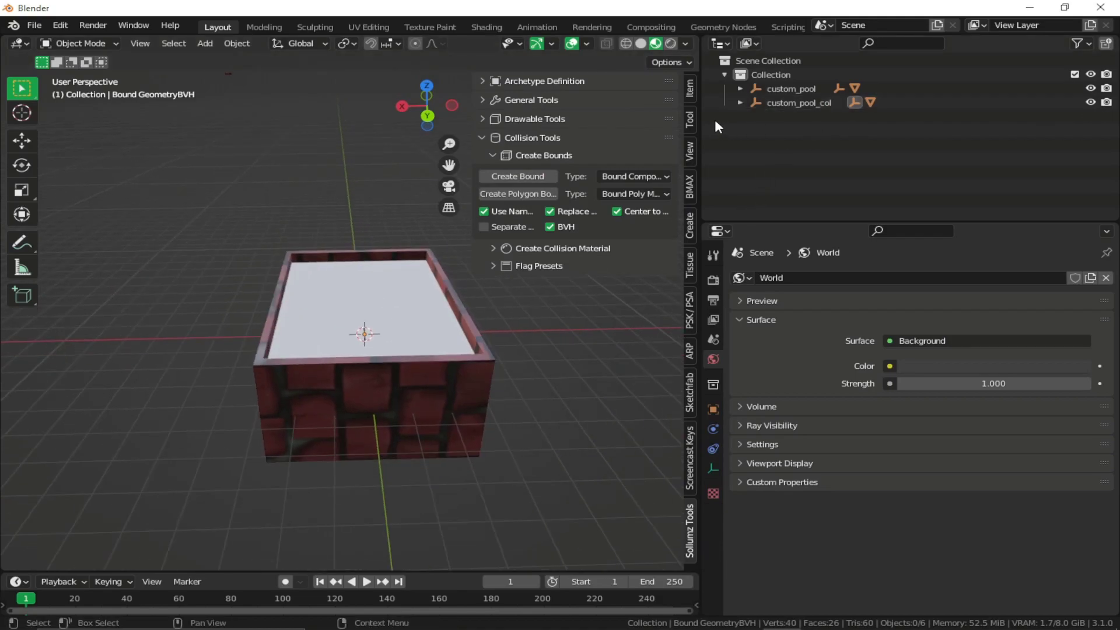
click(787, 103)
click(380, 380)
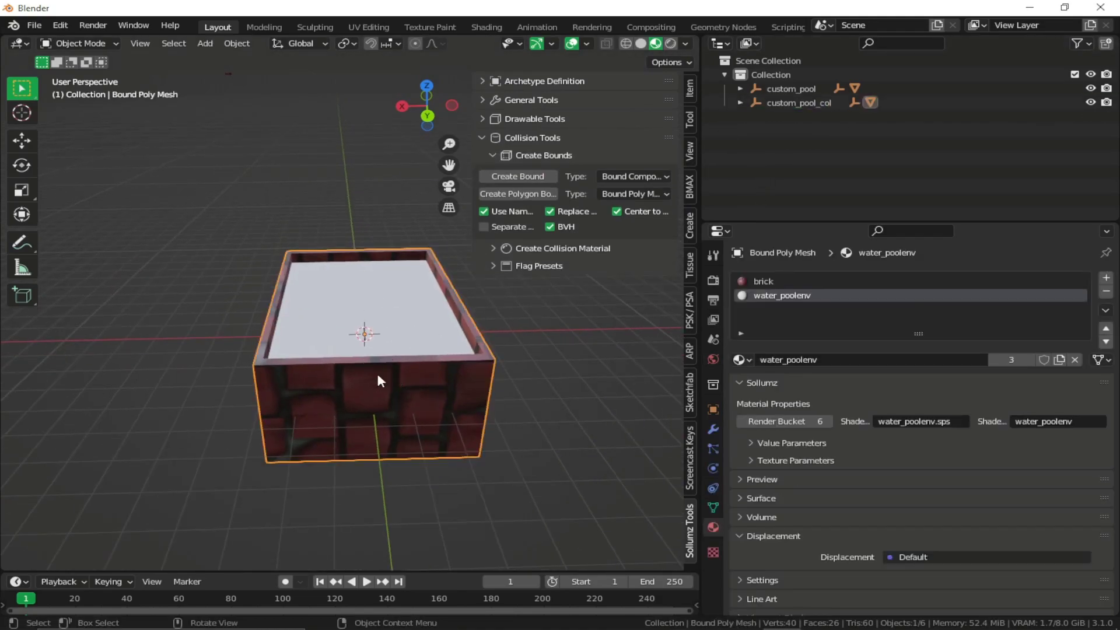
click(1106, 293)
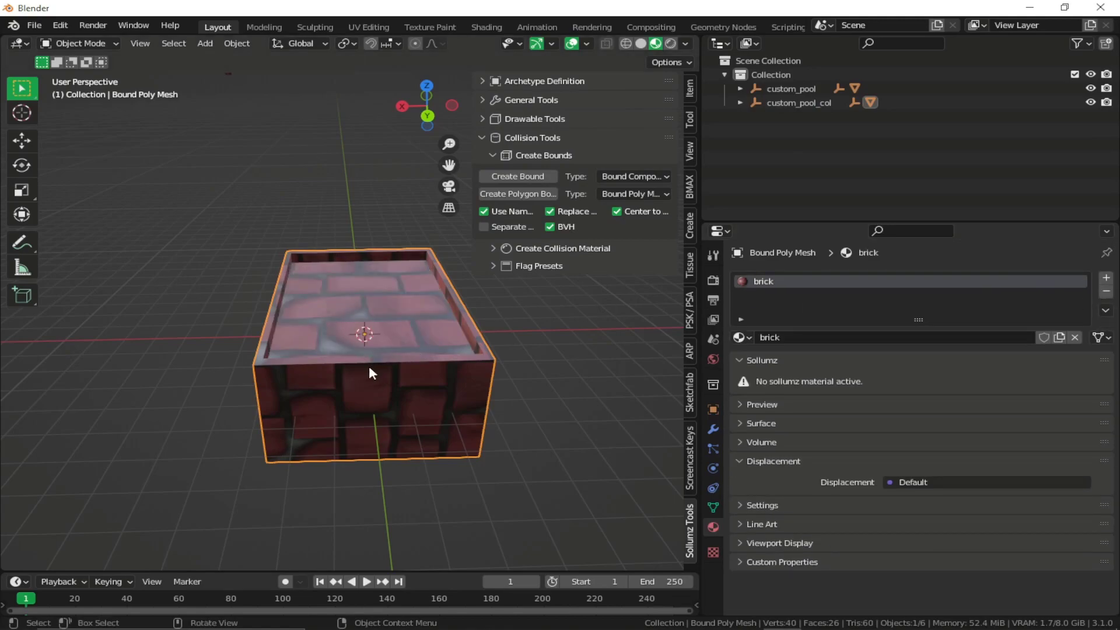
click(1105, 291)
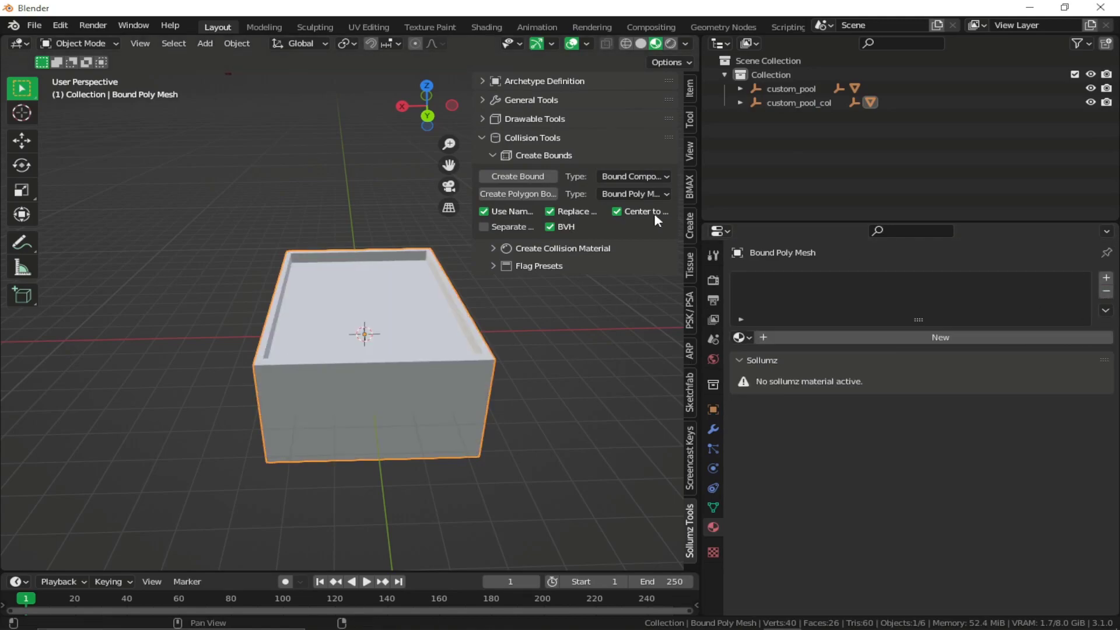
click(528, 156)
Add the BRICK collision material to the Bound Poly Mesh.
click(551, 174)
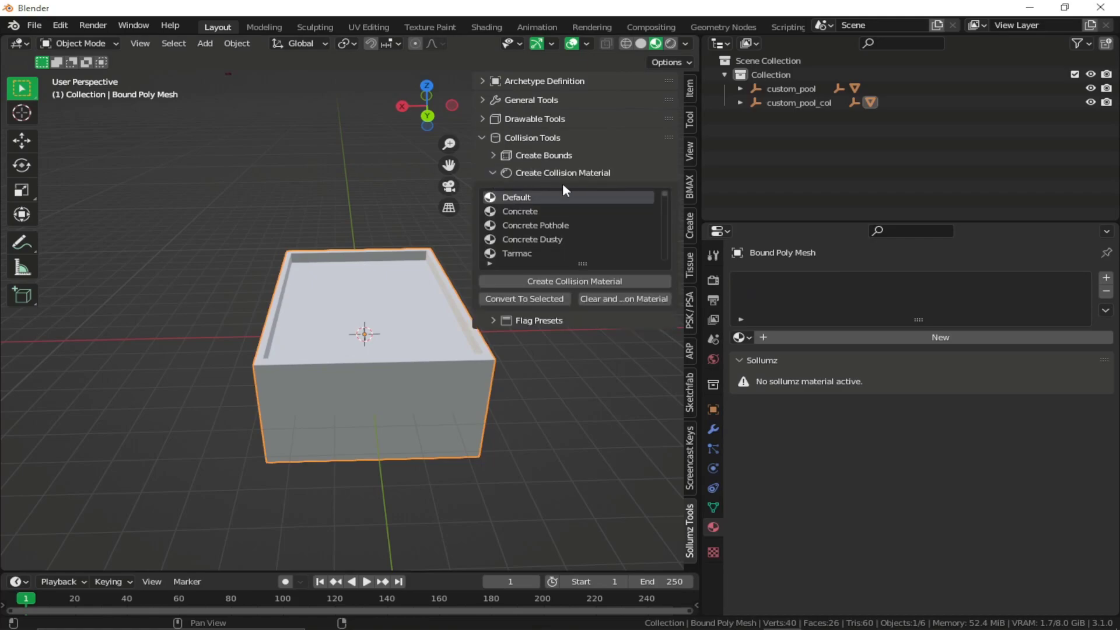
middle_drag(408, 356, 395, 345)
click(491, 263)
click(534, 275)
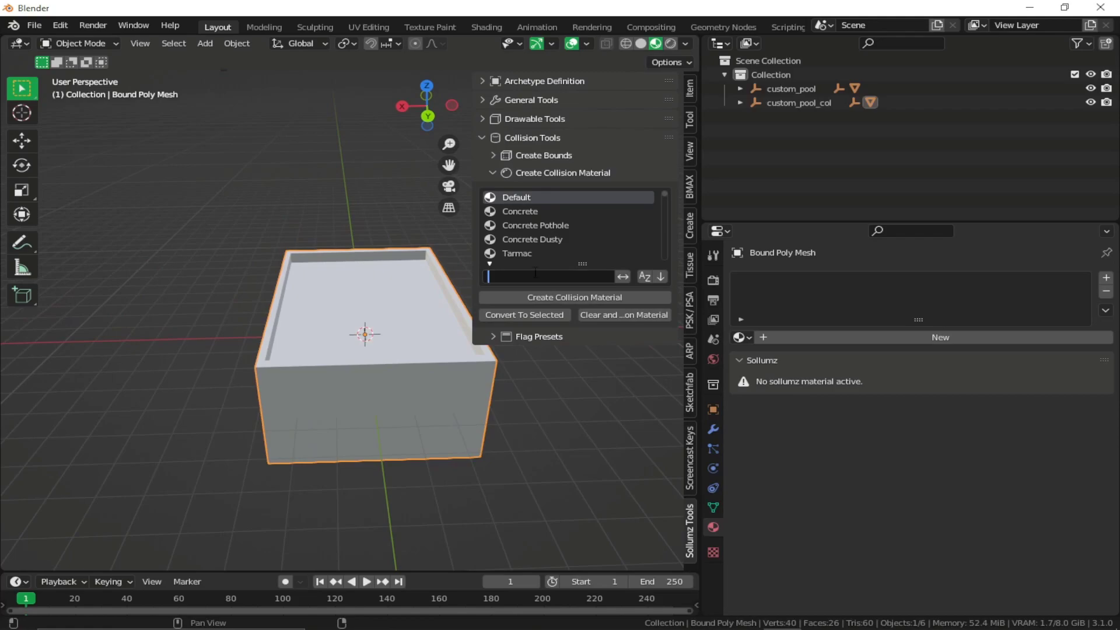
text(brick)
key(Return)
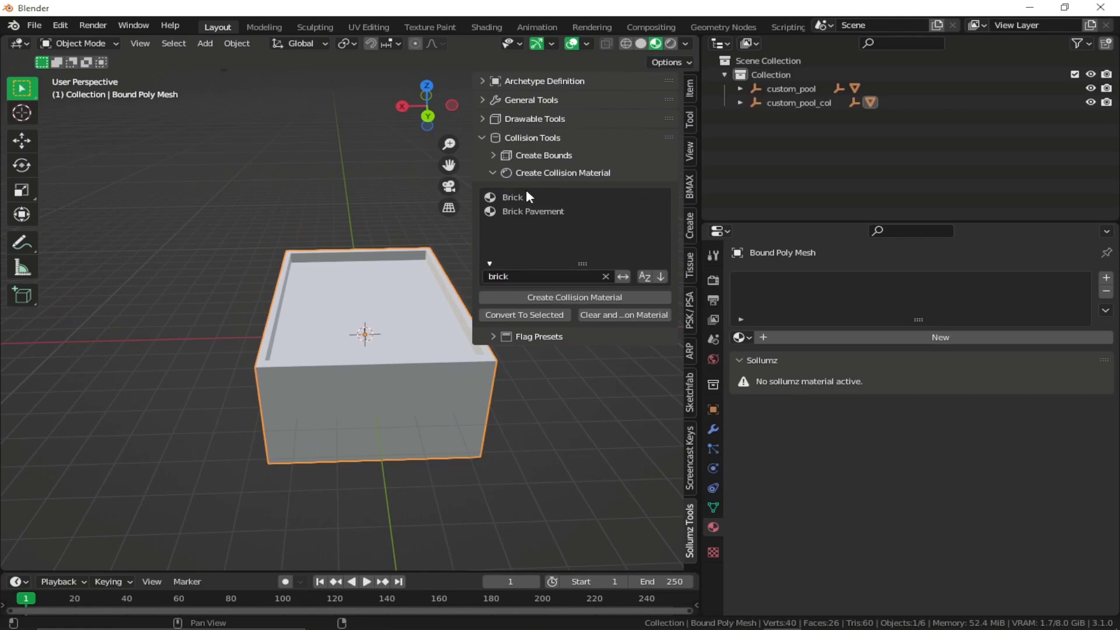
click(525, 192)
click(593, 298)
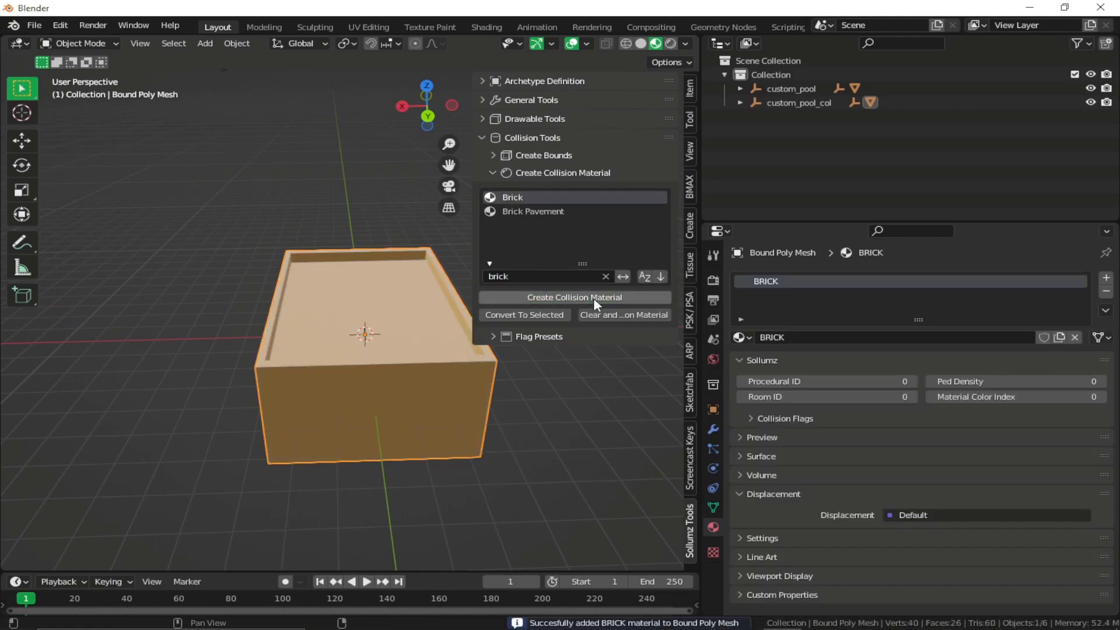
Add the WATER collision material to the Bound Poly Mesh as well.
shift+middle_drag(419, 320, 387, 339)
click(505, 278)
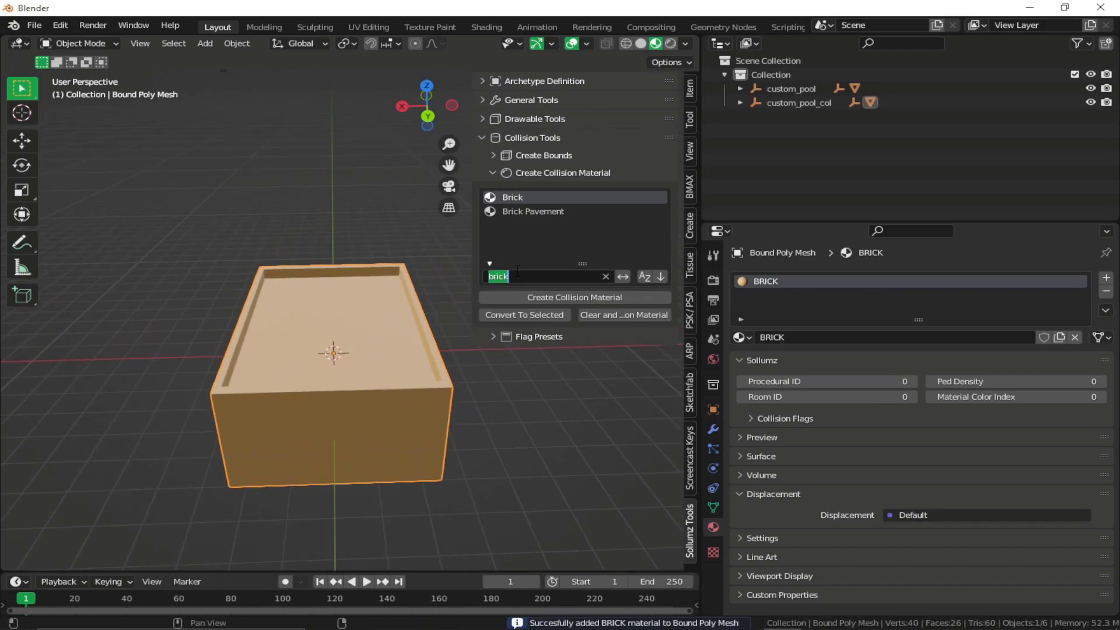
text(water)
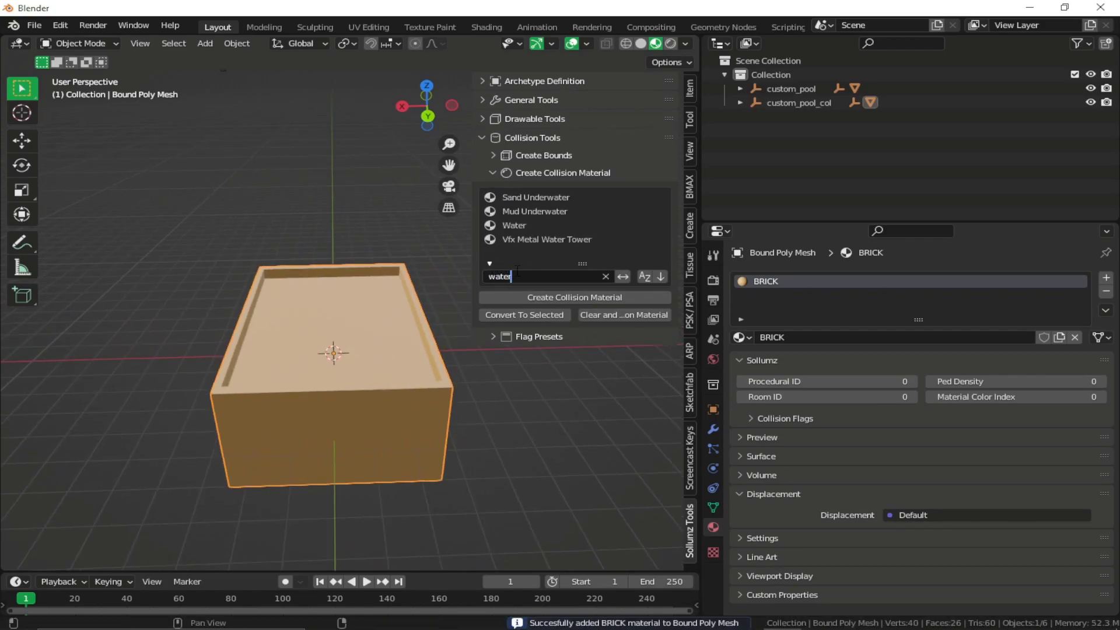
click(520, 224)
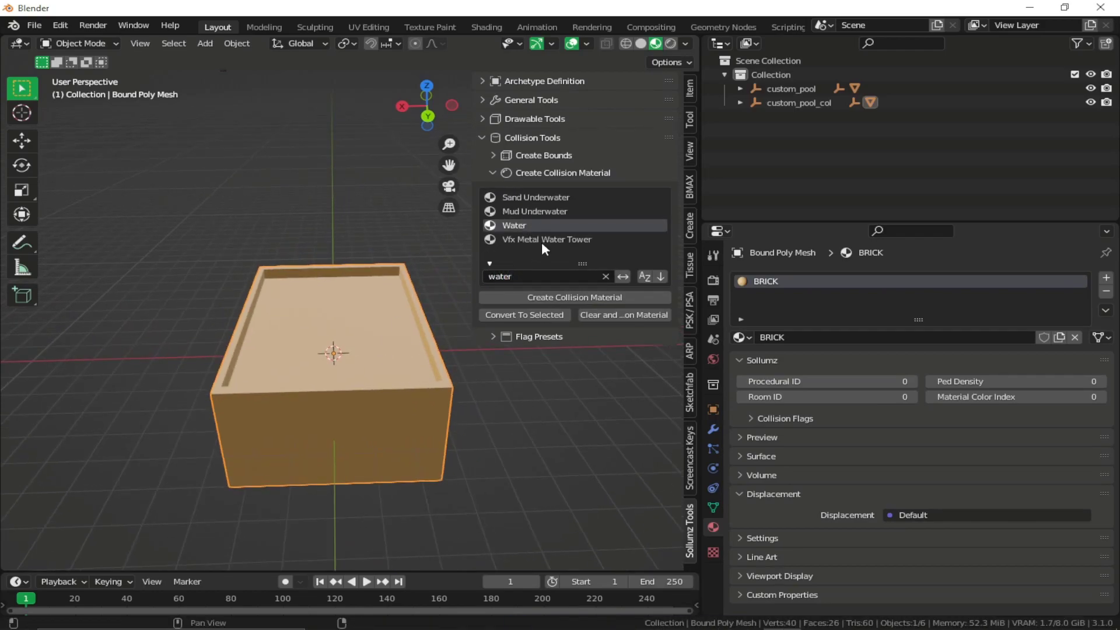
click(572, 296)
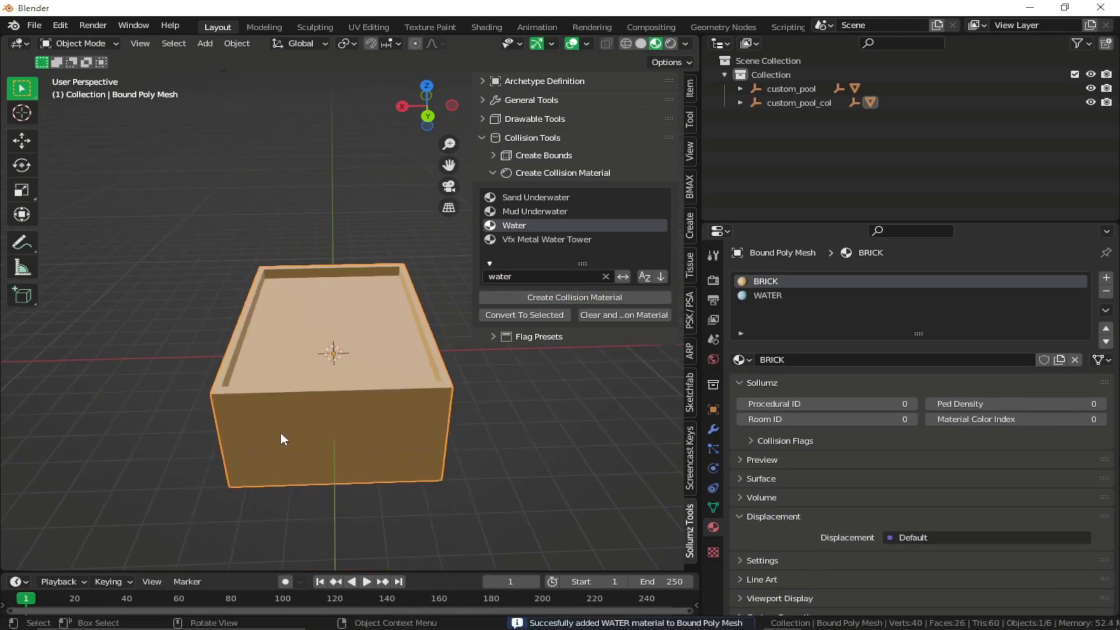
key(n)
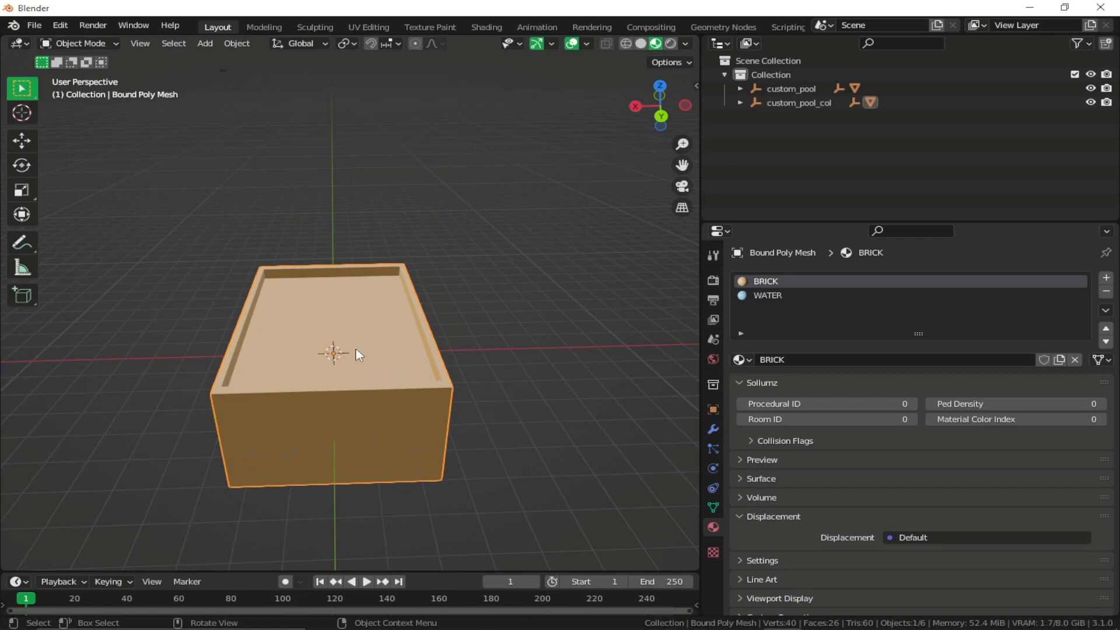
Separate the selected top water-surface face into its own mesh object.
middle_drag(358, 352, 368, 369)
scroll(368, 370, up, 5)
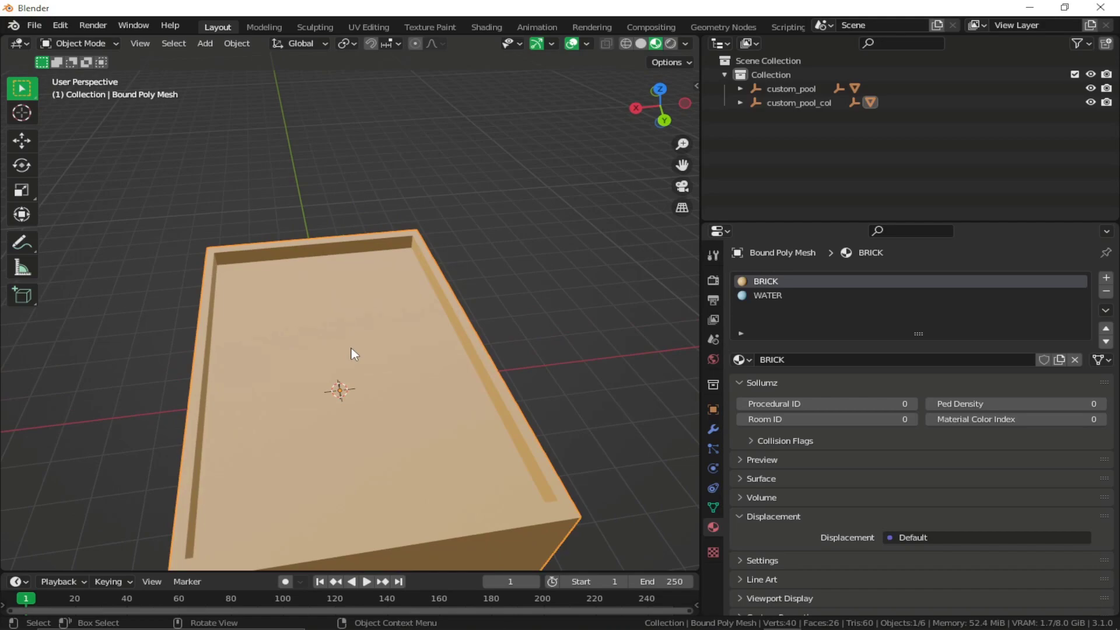
middle_drag(353, 352, 315, 382)
middle_drag(478, 353, 435, 371)
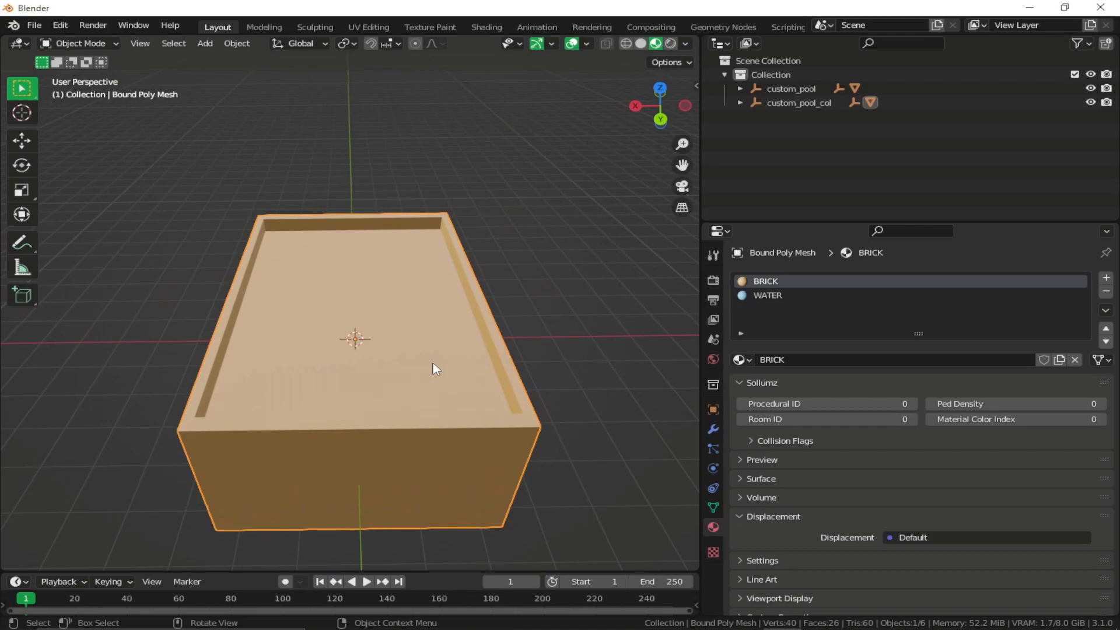
key(Tab)
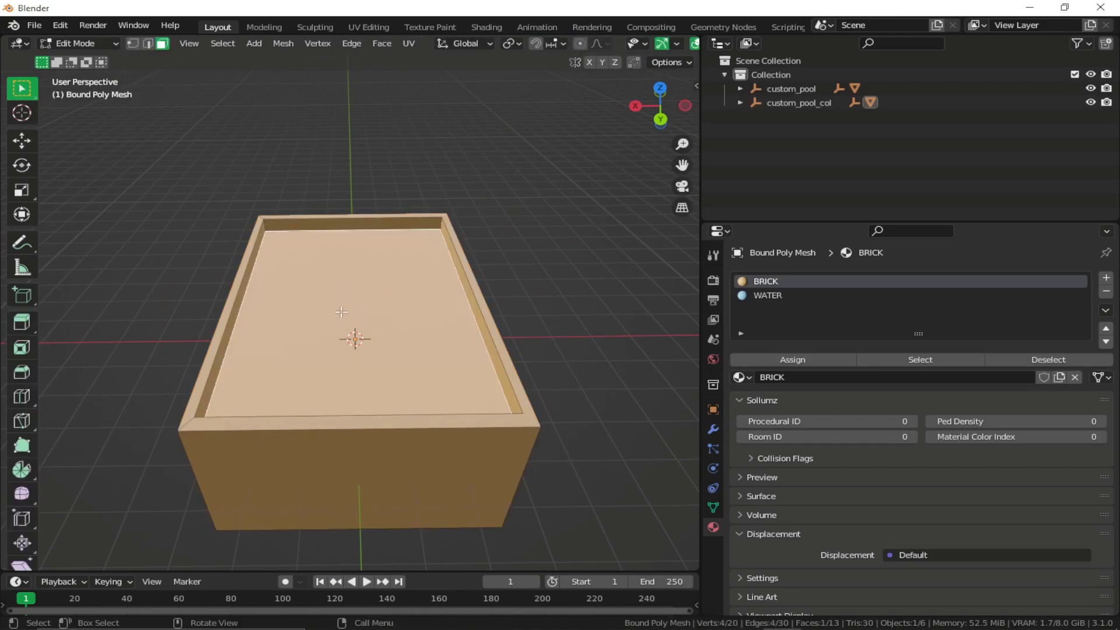
middle_drag(362, 302, 291, 267)
right_click(292, 267)
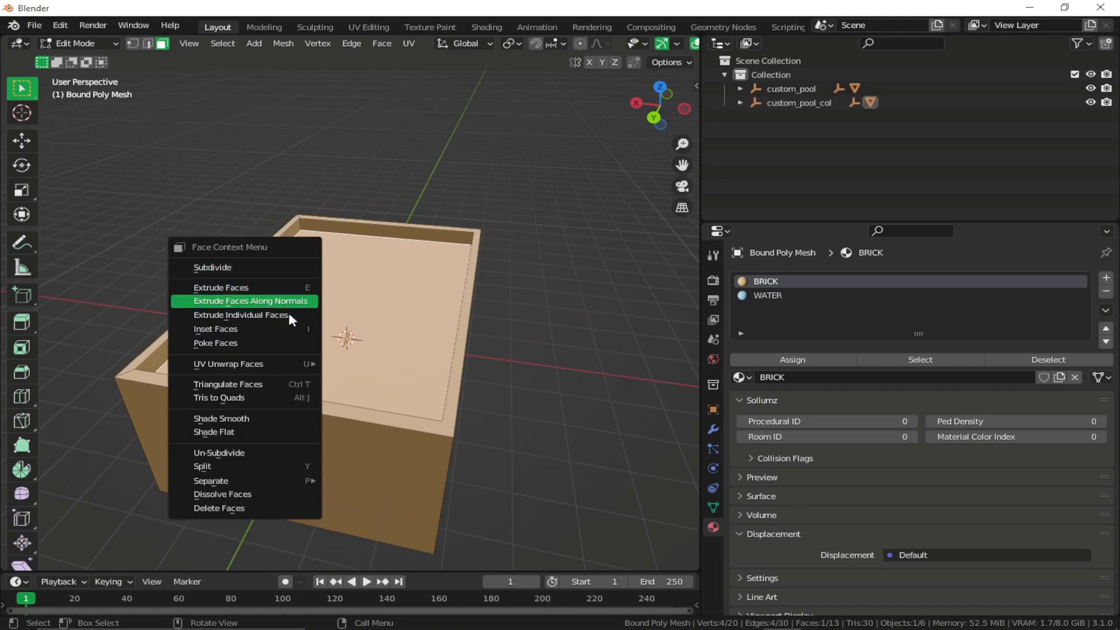
mouse_move(259, 482)
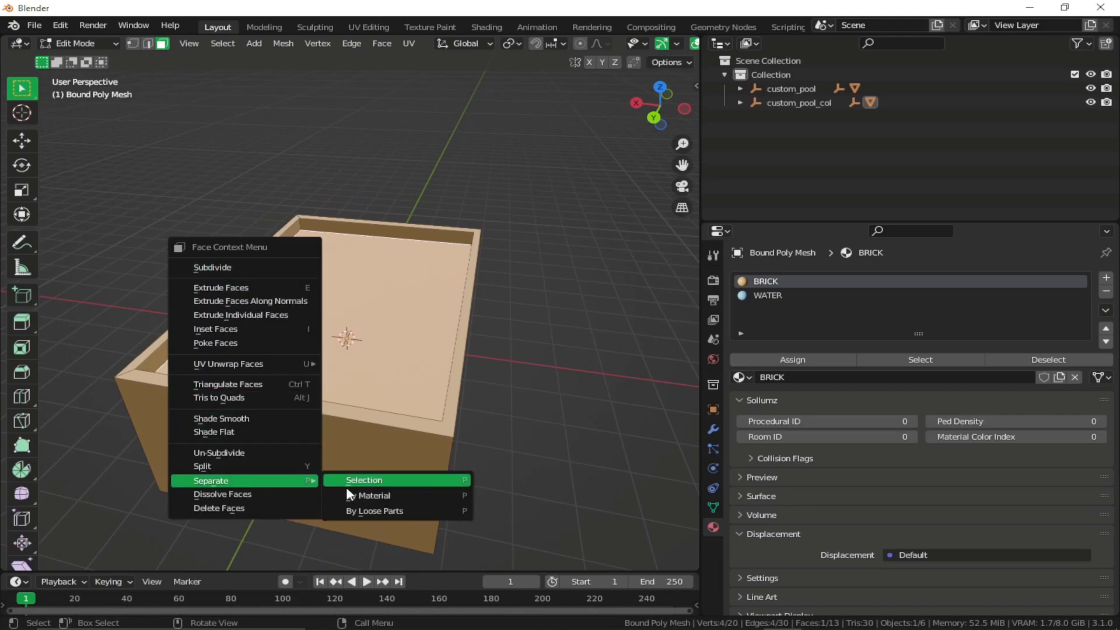
click(384, 482)
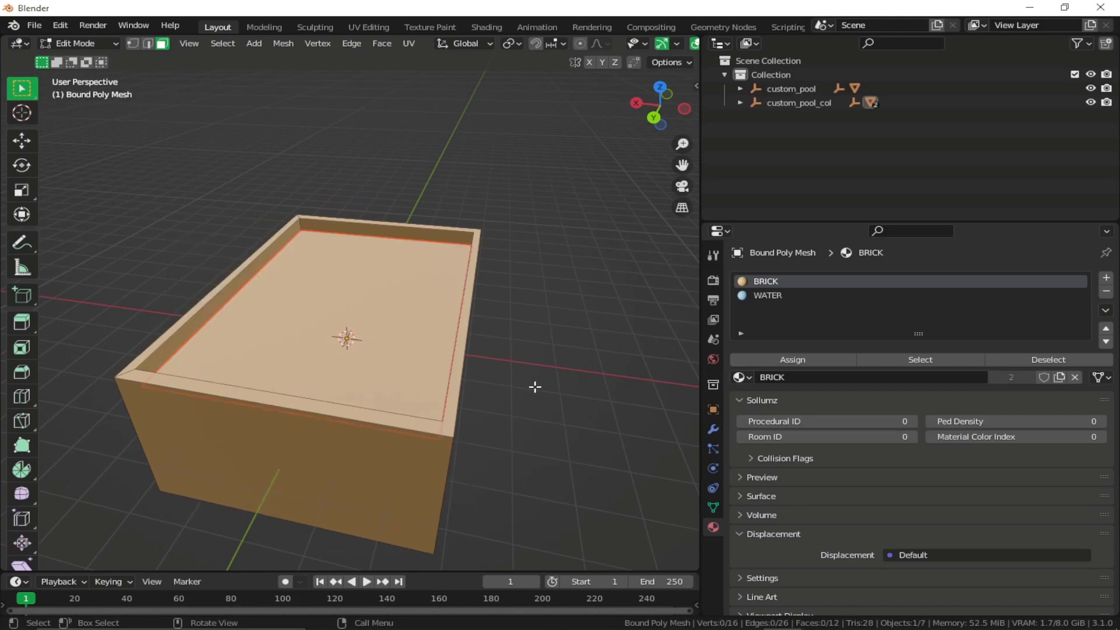
key(Tab)
Test-lift the water-surface lid off the box, then undo the move.
click(540, 294)
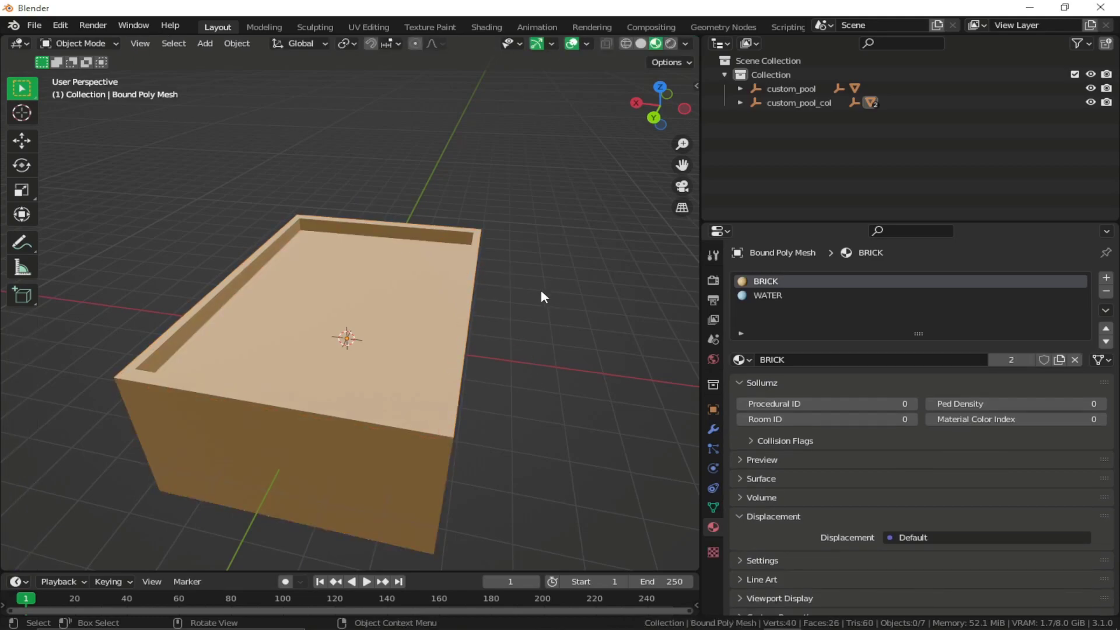
middle_drag(541, 293, 250, 250)
click(250, 251)
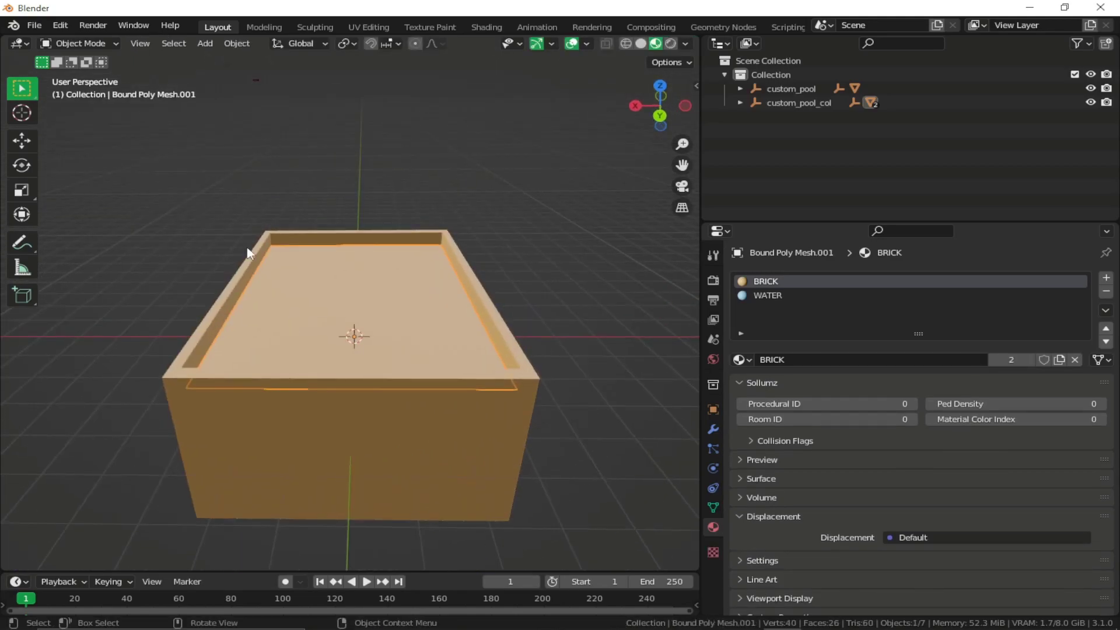
click(22, 141)
drag(354, 296, 394, 143)
click(373, 319)
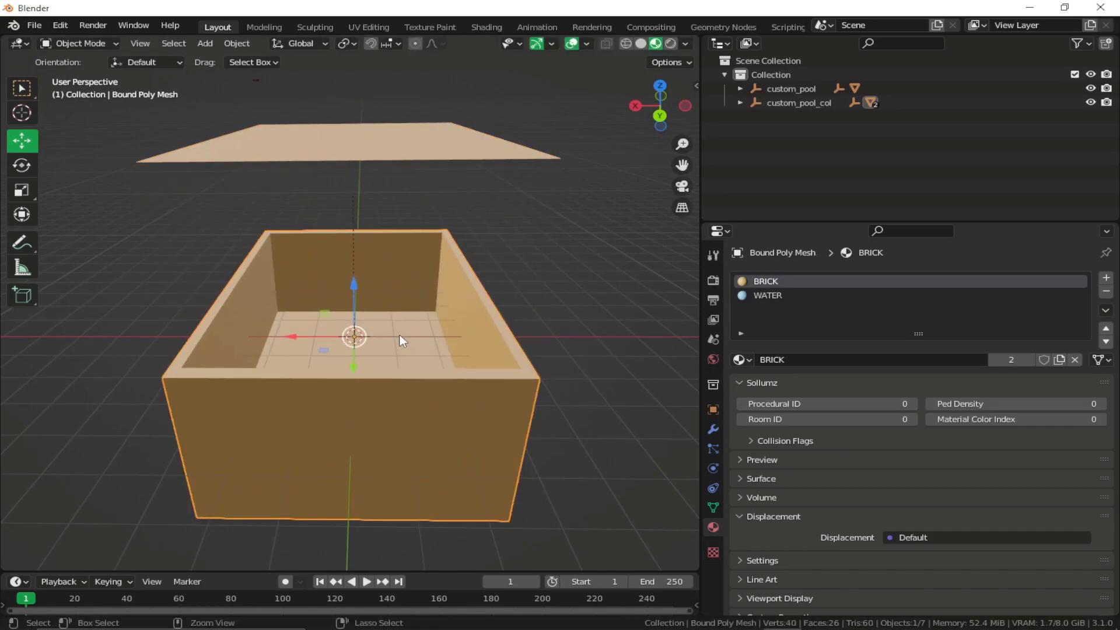
key(ctrl+z)
key(ctrl+z)
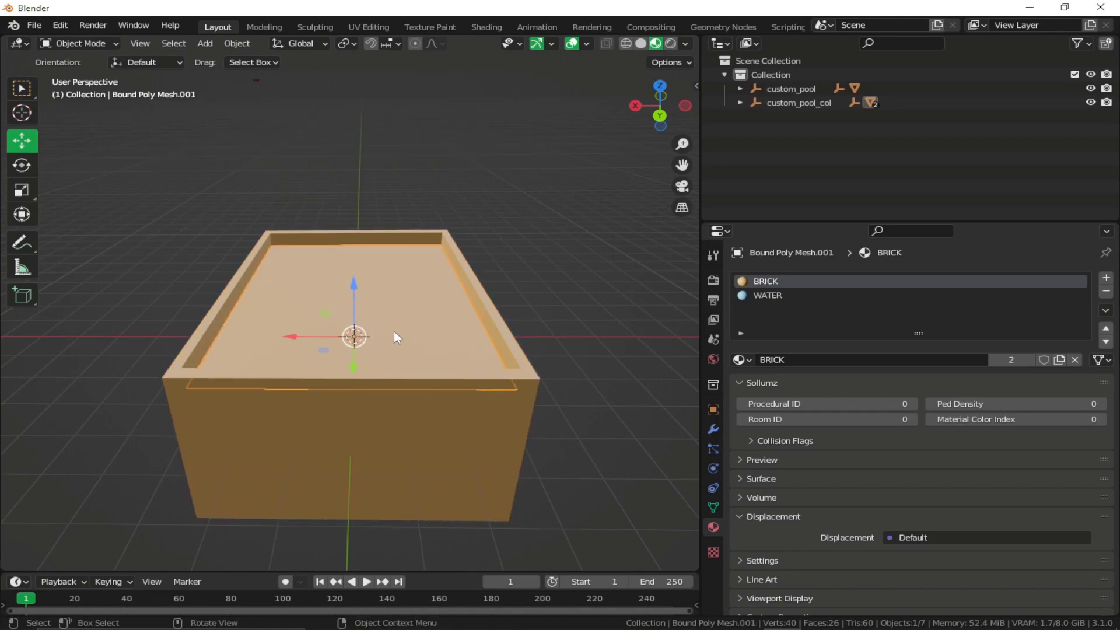
middle_drag(422, 308, 544, 278)
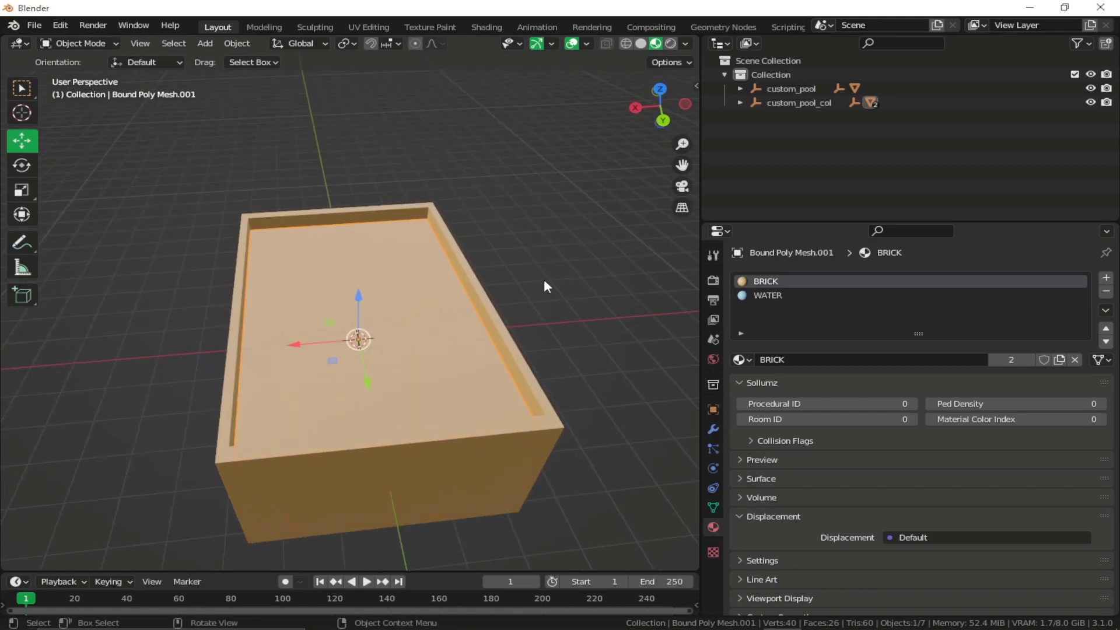
Rename Bound Poly Mesh.001 to 'Bound Poly Mesh Water'.
key(period)
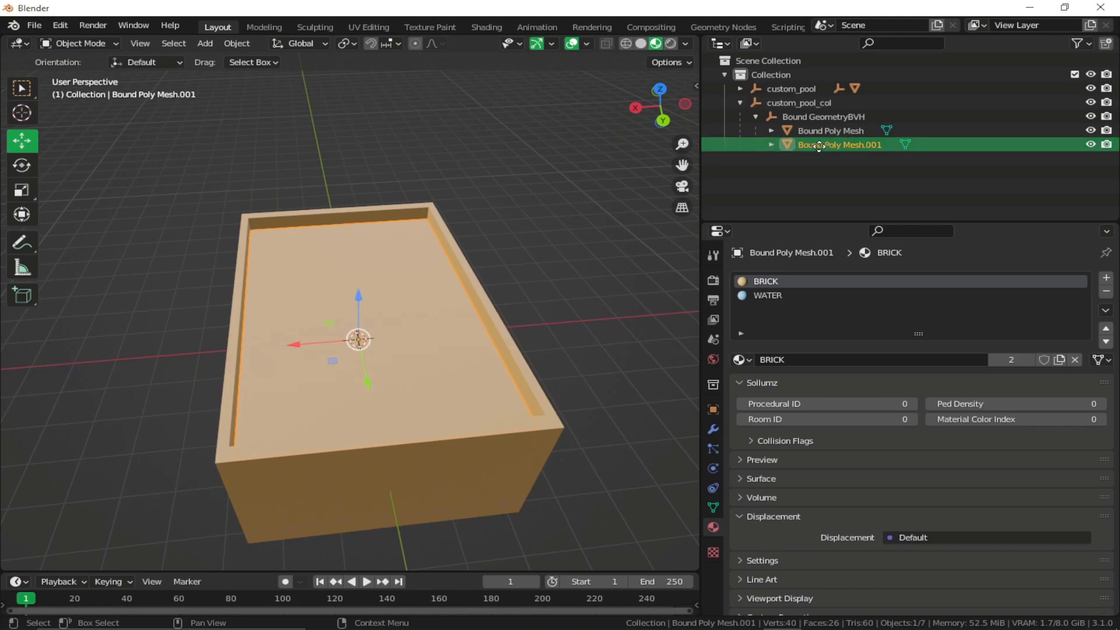
click(771, 145)
click(771, 145)
double_click(845, 145)
key(End)
key(BackSpace)
key(BackSpace)
key(BackSpace)
key(BackSpace)
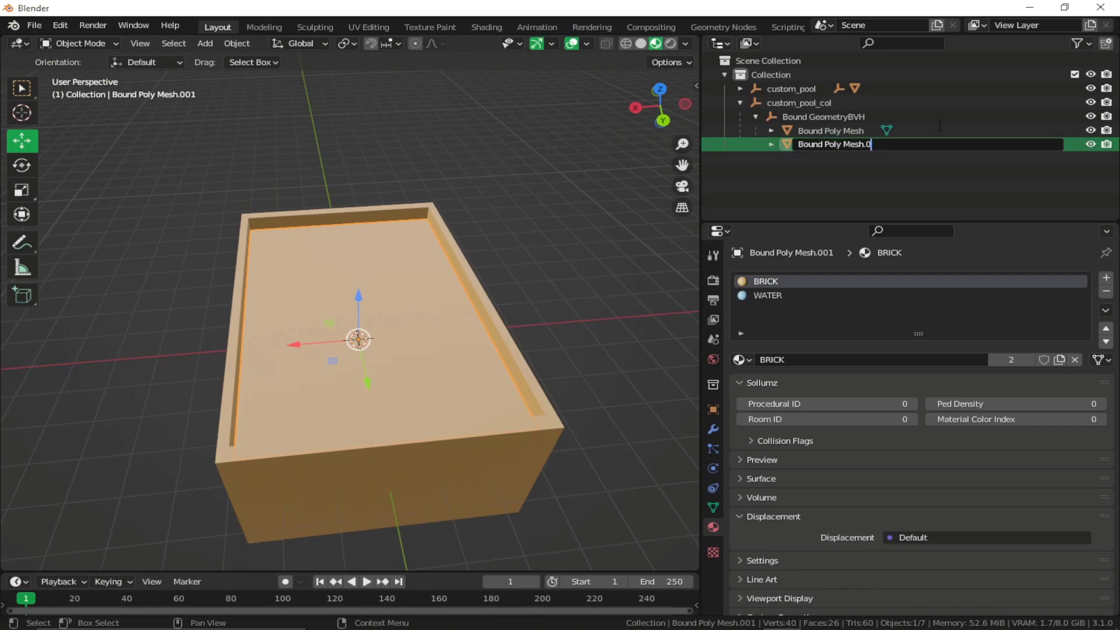
text(Water)
key(Return)
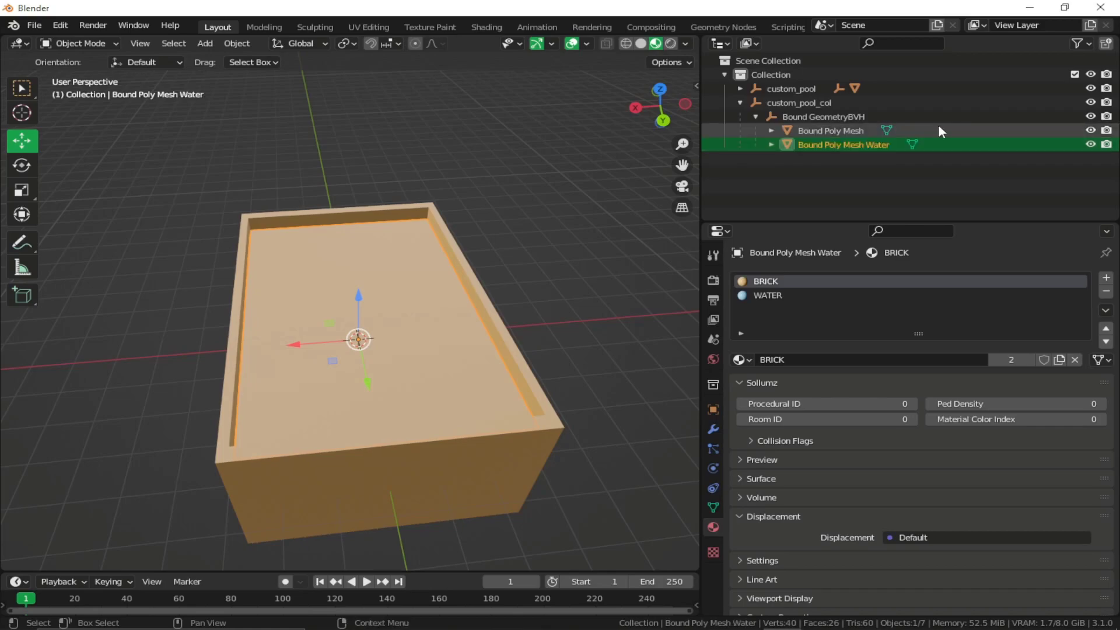
Rename Bound Poly Mesh to 'Bound Poly Mesh Brick'.
double_click(869, 132)
key(End)
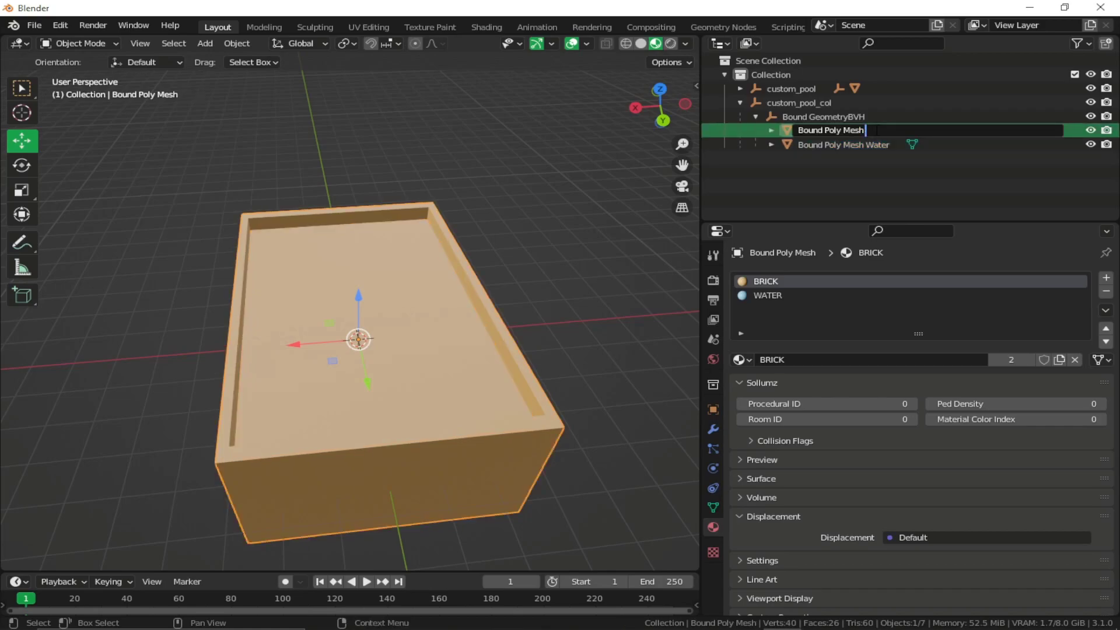
text(Brick)
key(Return)
click(870, 143)
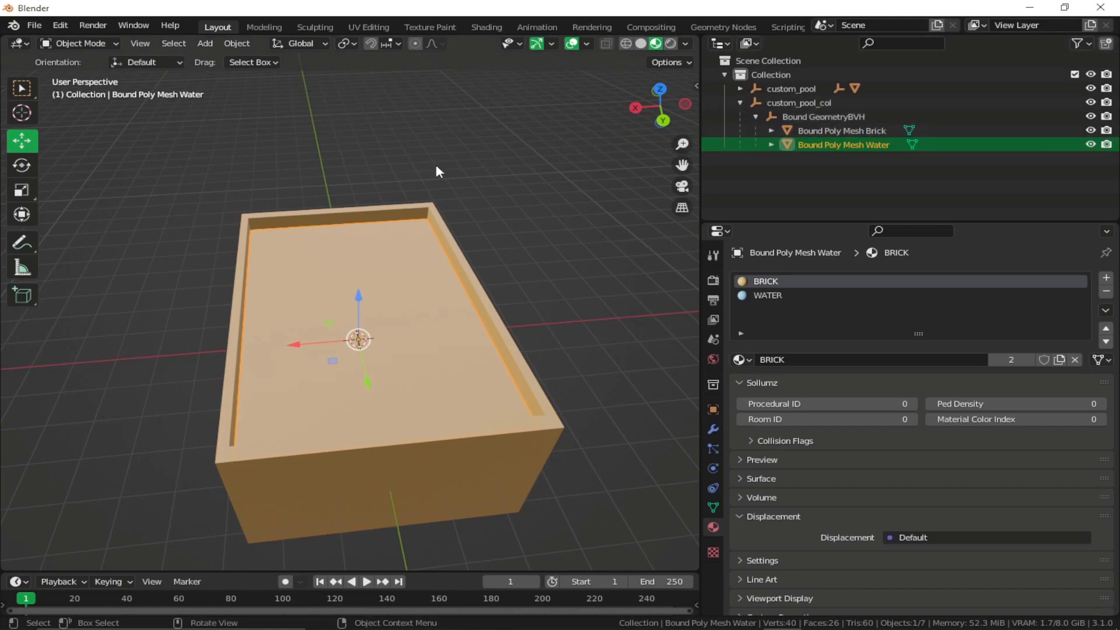
Create a new bound for the water mesh with Sollumz Create Bound.
key(n)
click(528, 156)
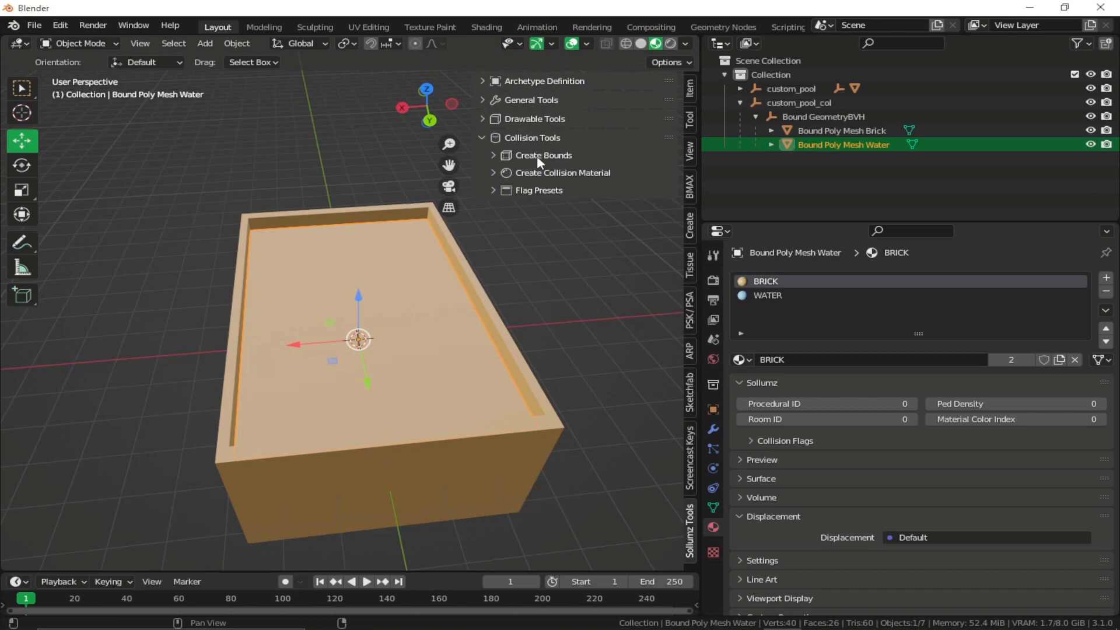
click(536, 155)
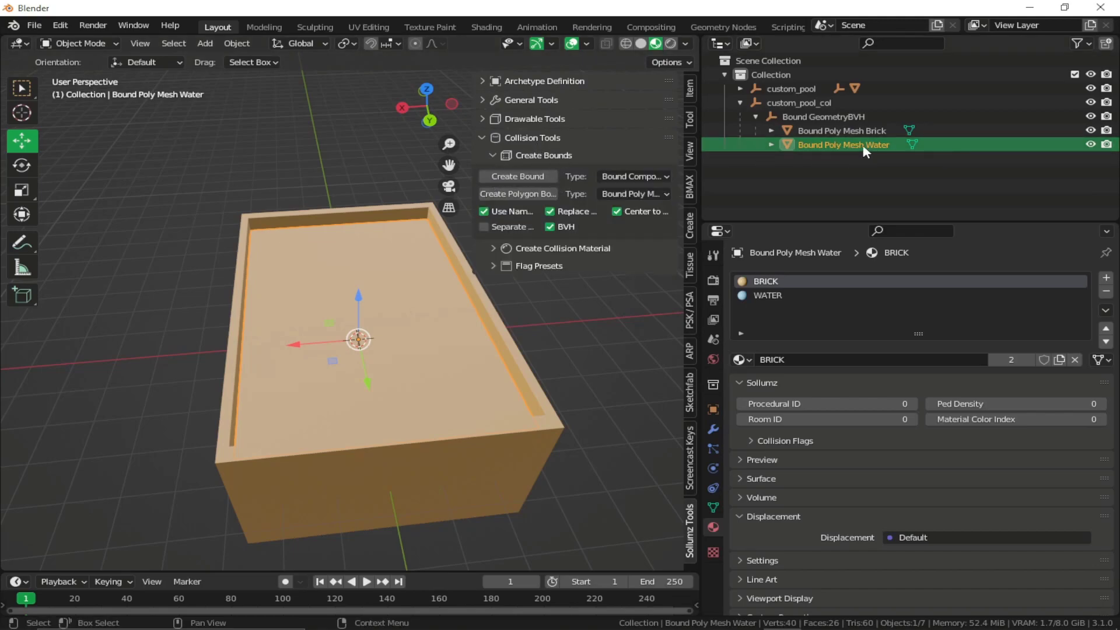
click(526, 178)
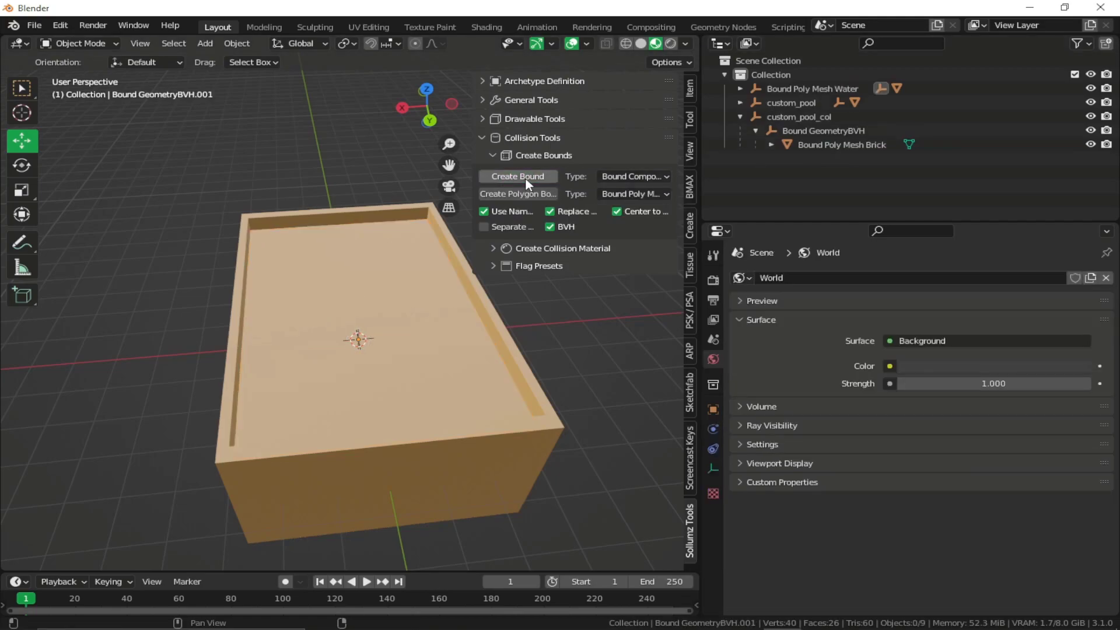
Move the new Bound GeometryBVH.001 into custom_pool_col and check it holds the water mesh.
click(828, 90)
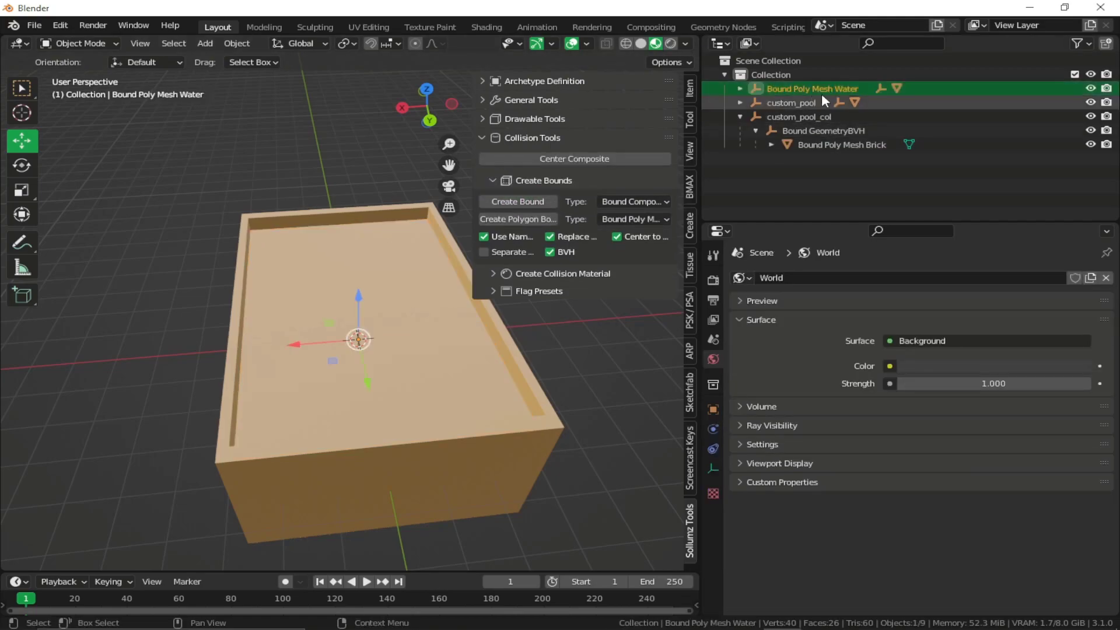
click(740, 89)
click(761, 101)
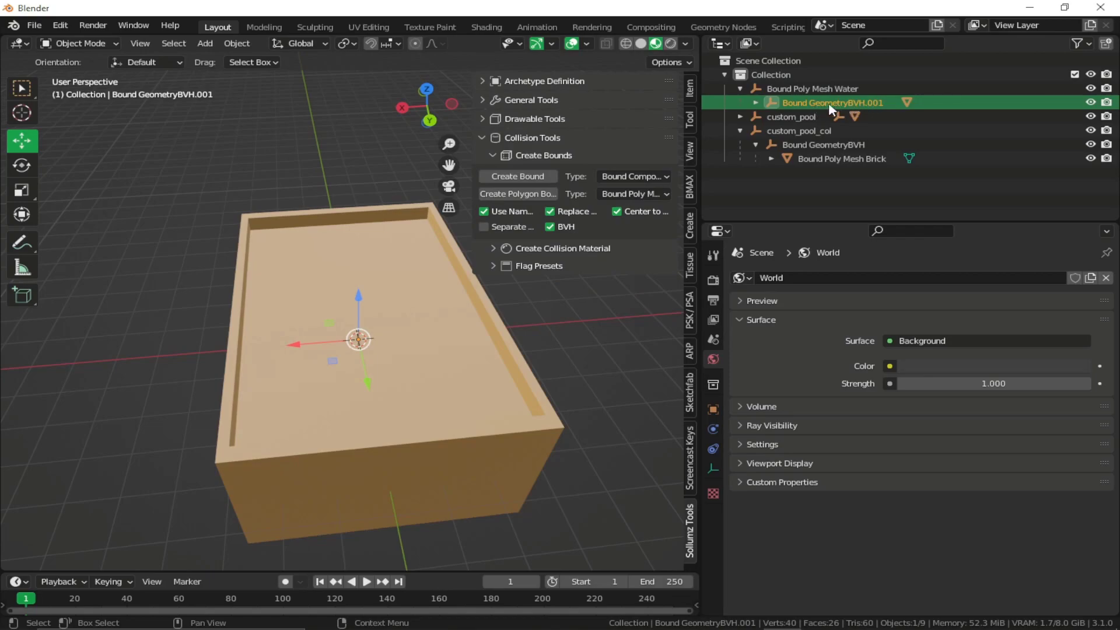
drag(793, 101, 834, 131)
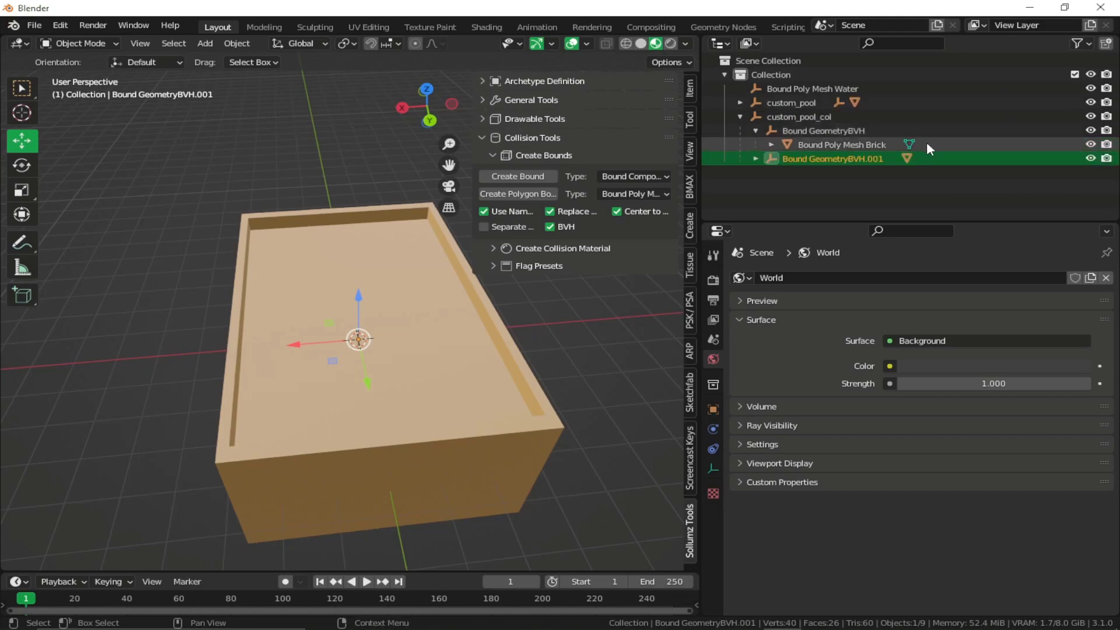
click(755, 160)
click(821, 173)
click(816, 158)
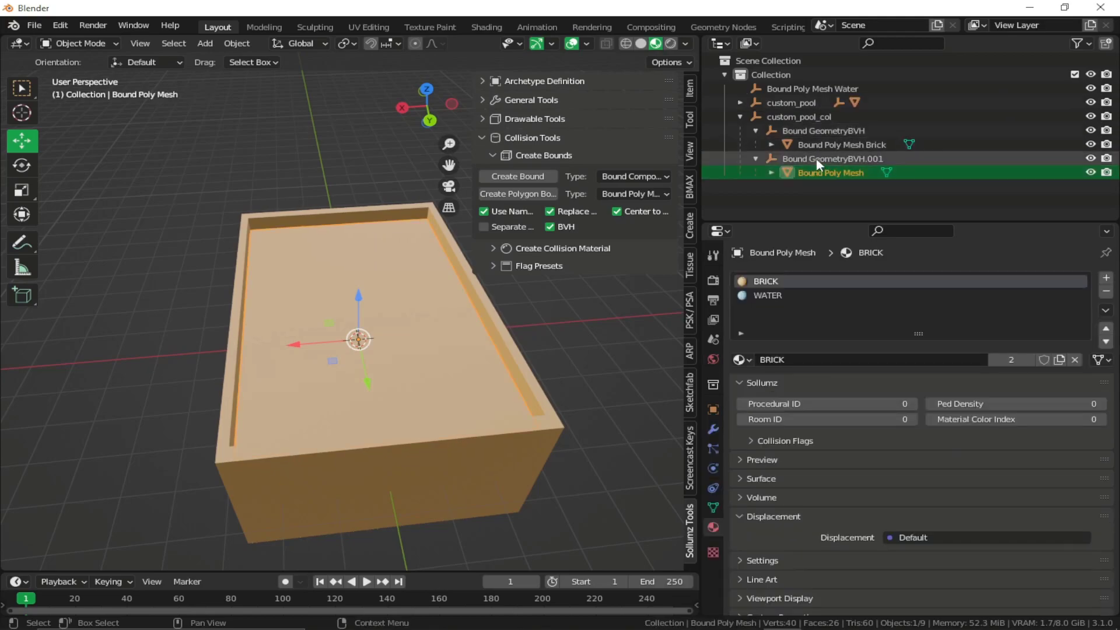
click(756, 159)
Delete the leftover Bound Poly Mesh Water object.
click(841, 146)
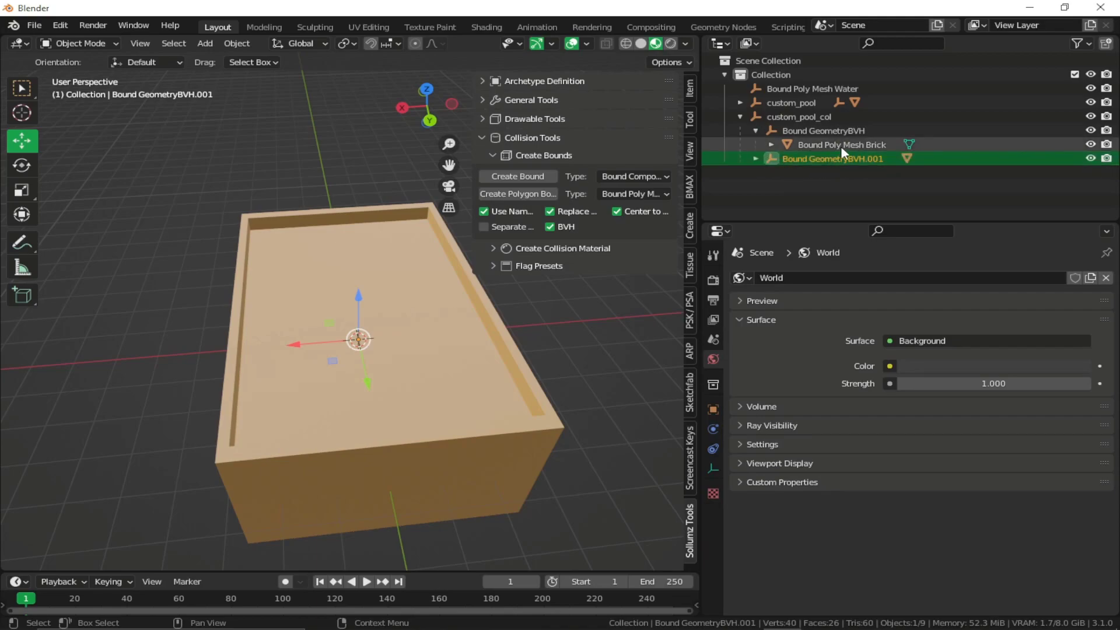
click(821, 134)
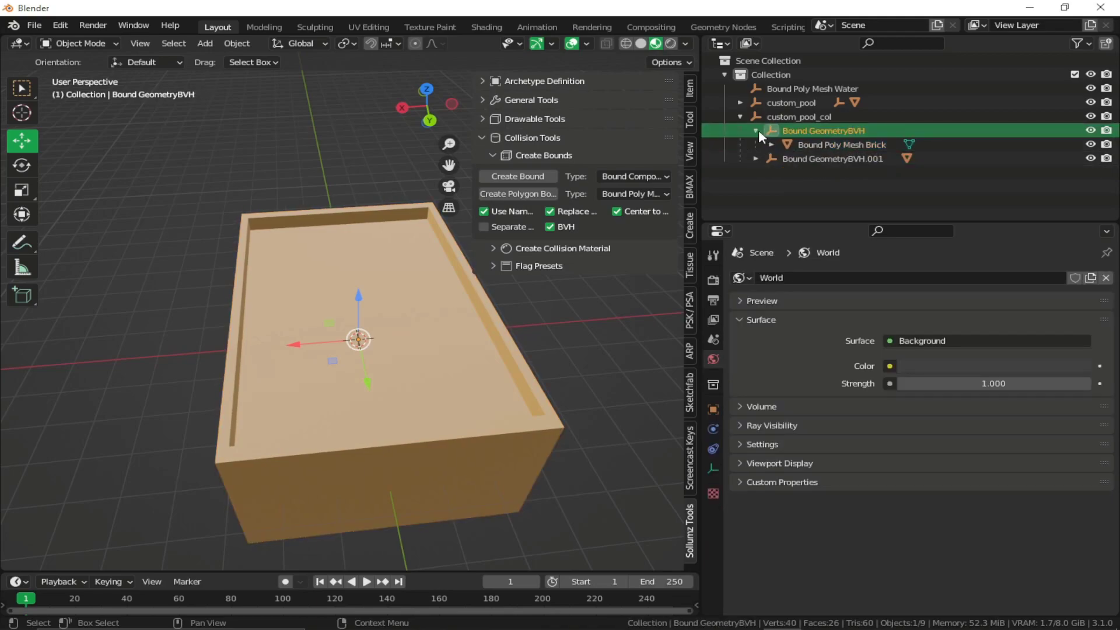
click(756, 130)
click(792, 89)
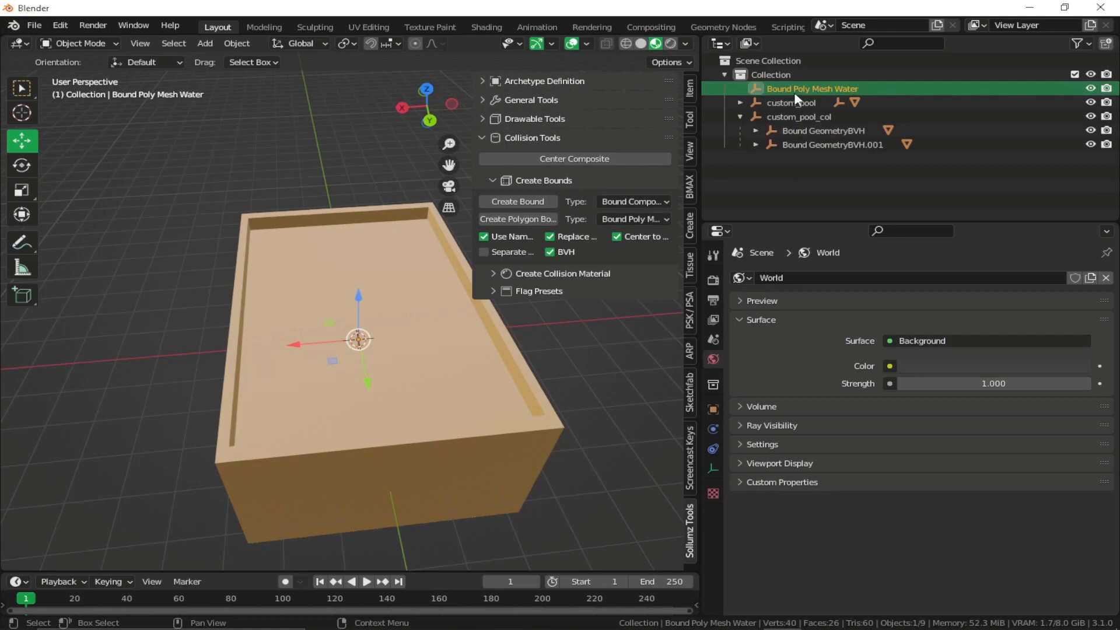
right_click(786, 92)
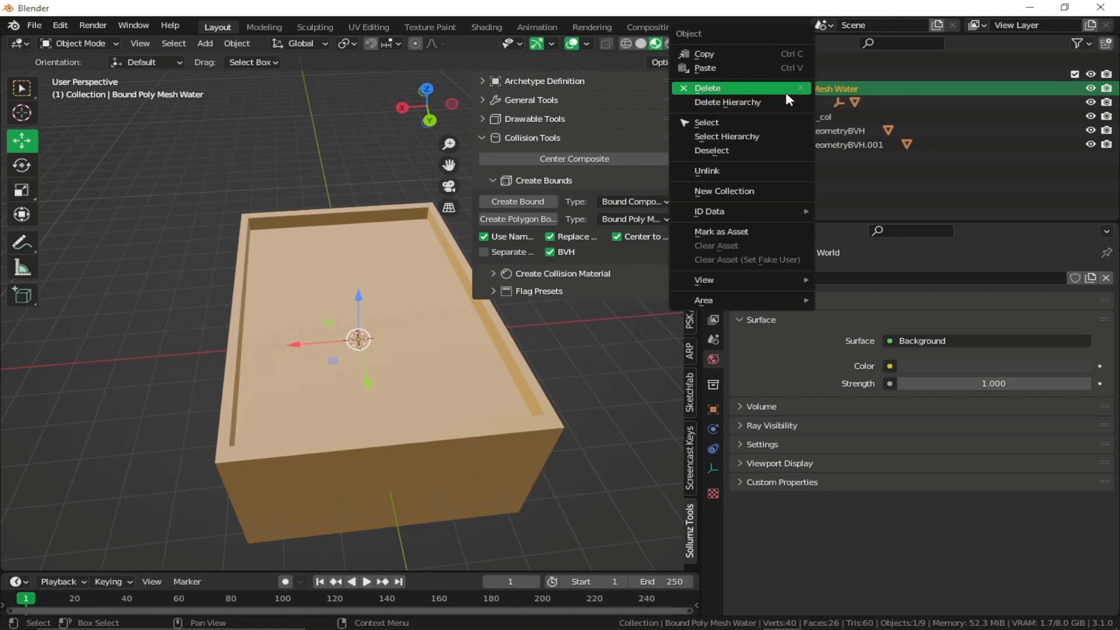
click(723, 91)
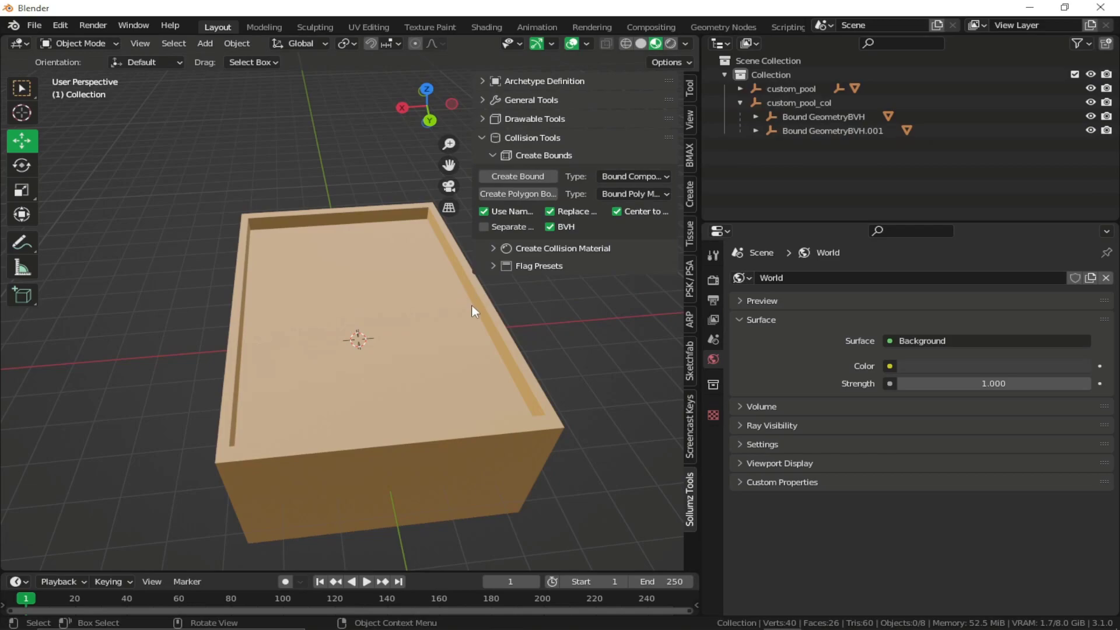
Remove the BRICK material from the water-surface mesh under Bound GeometryBVH.001.
key(n)
scroll(529, 304, up, 4)
scroll(530, 293, down, 5)
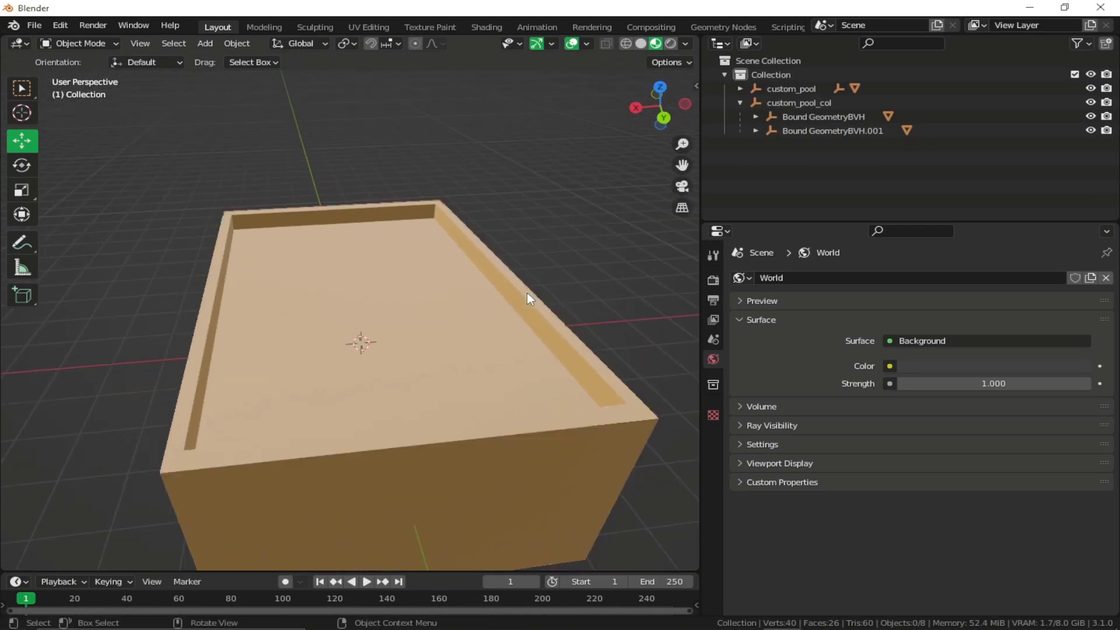
click(752, 131)
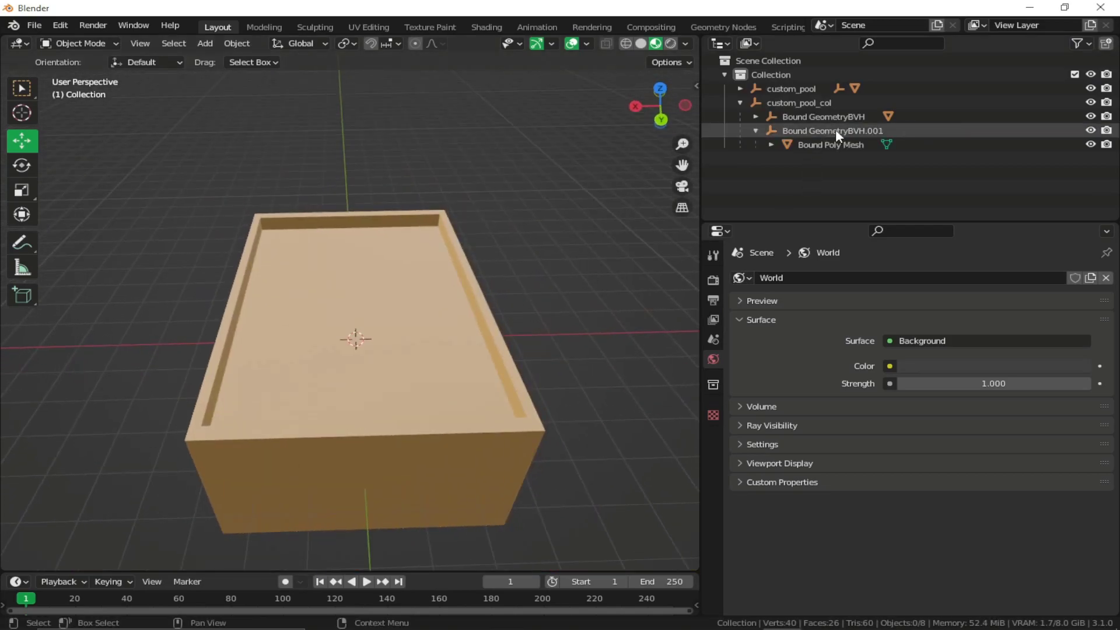
click(848, 144)
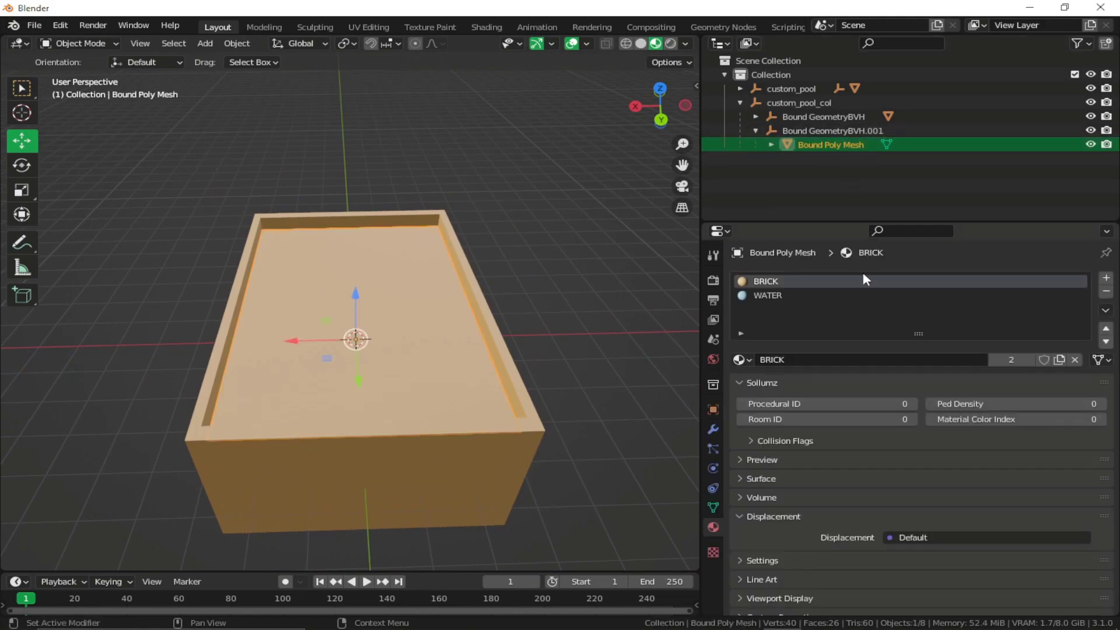
click(1106, 292)
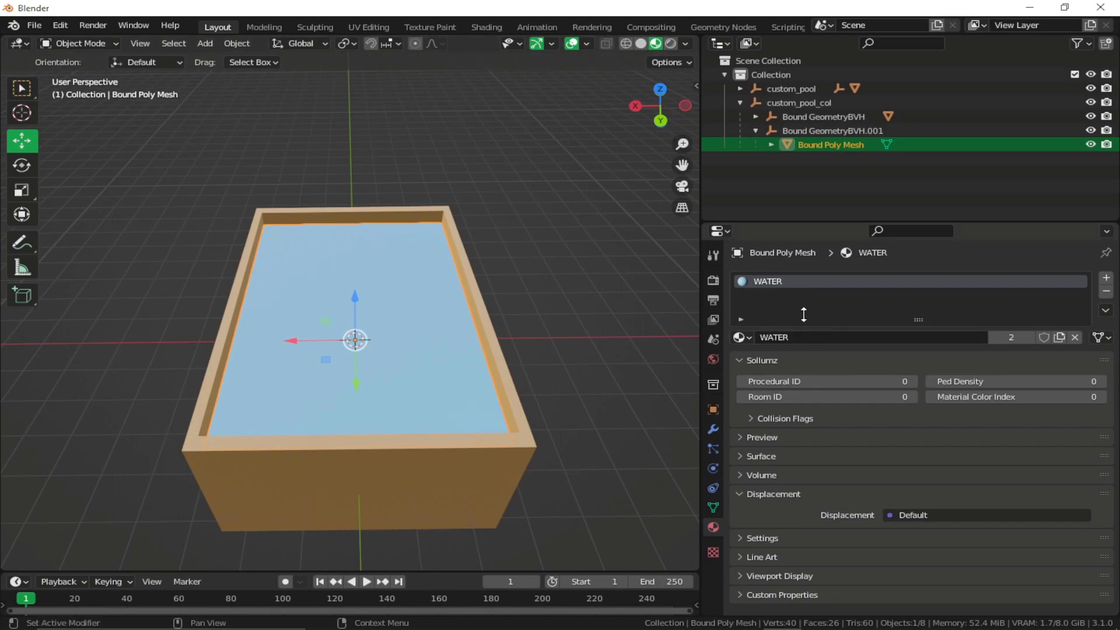
Select the WATER material slot on Bound Poly Mesh Brick.
click(756, 130)
click(756, 117)
click(835, 131)
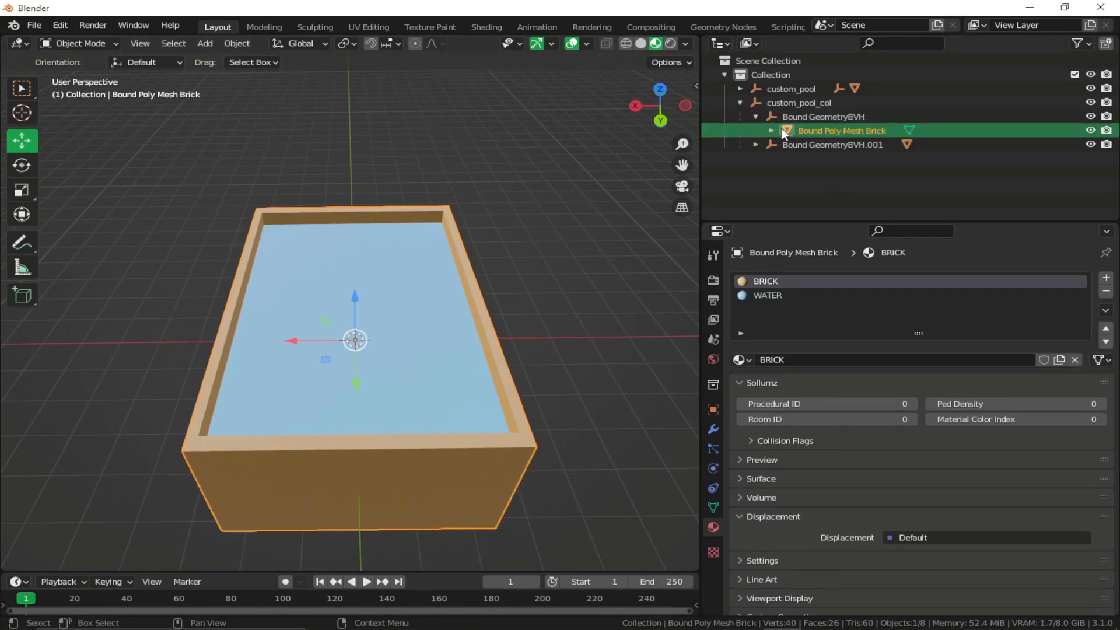
click(752, 296)
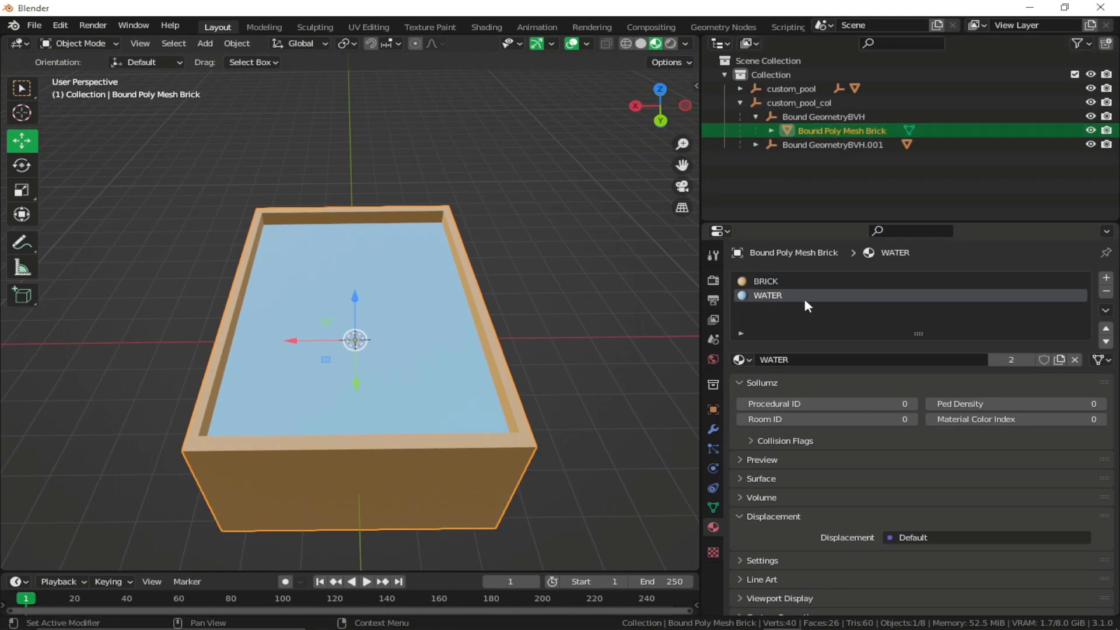